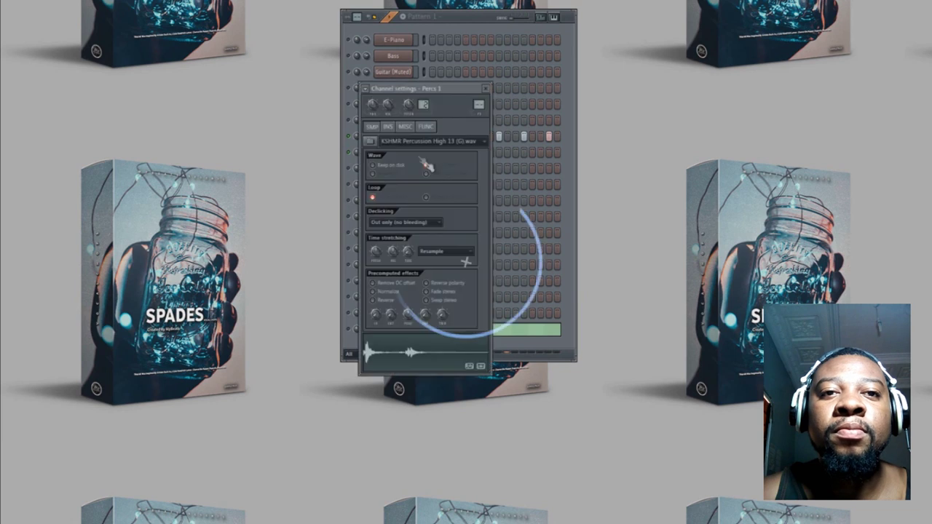
# Move the Percs 1 channel settings window clear of the step grid and unmute the percussion channels.
pyautogui.moveTo(432, 89); pyautogui.dragTo(656, 82)
pyautogui.click(349, 169)
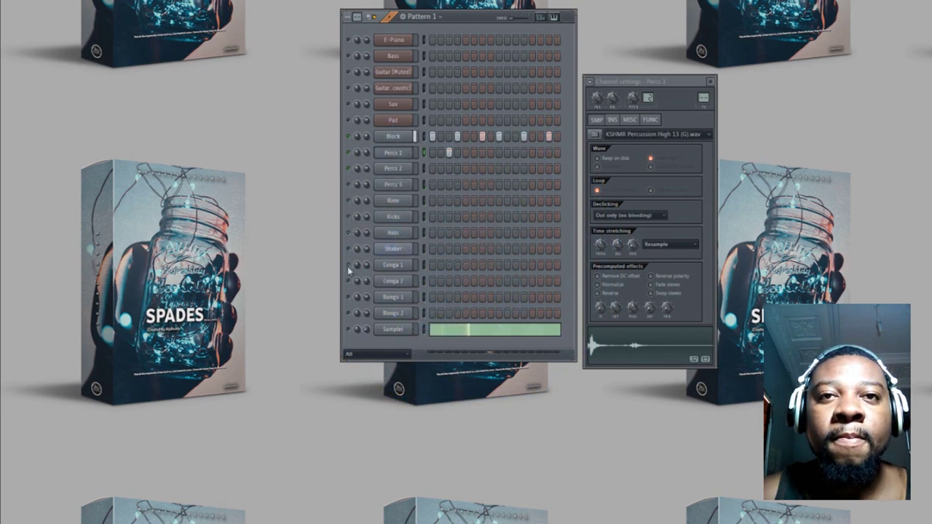
# Place a Conga 1 hit on step 14 of Pattern 1 and show that channel's sample settings.
pyautogui.click(490, 265)
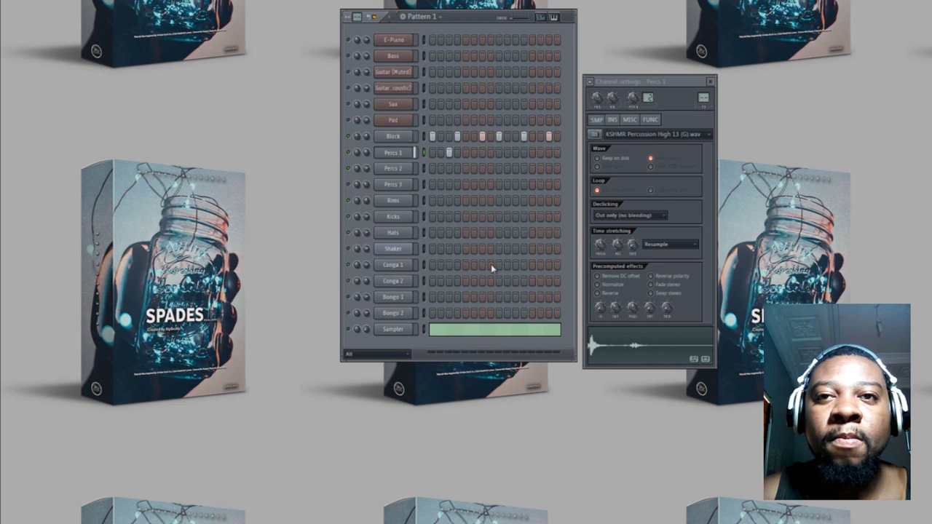
pyautogui.click(397, 265)
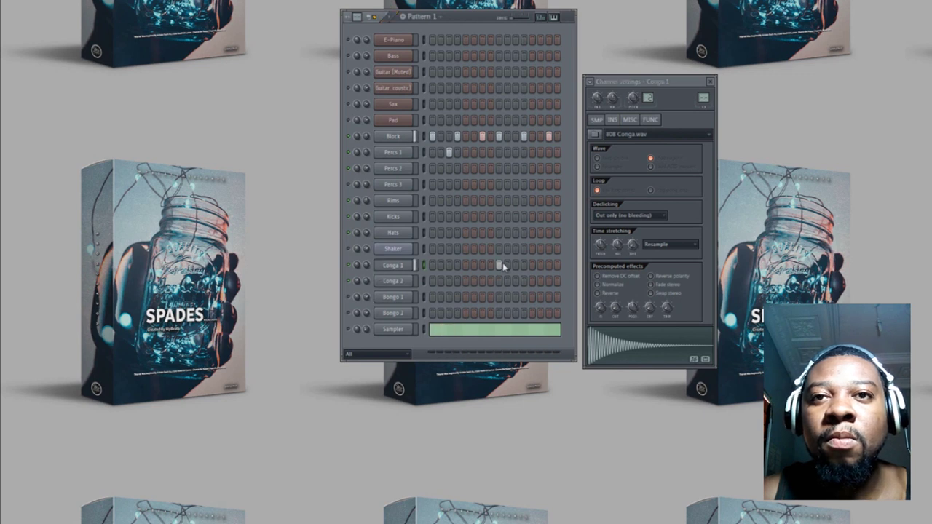
pyautogui.click(549, 265)
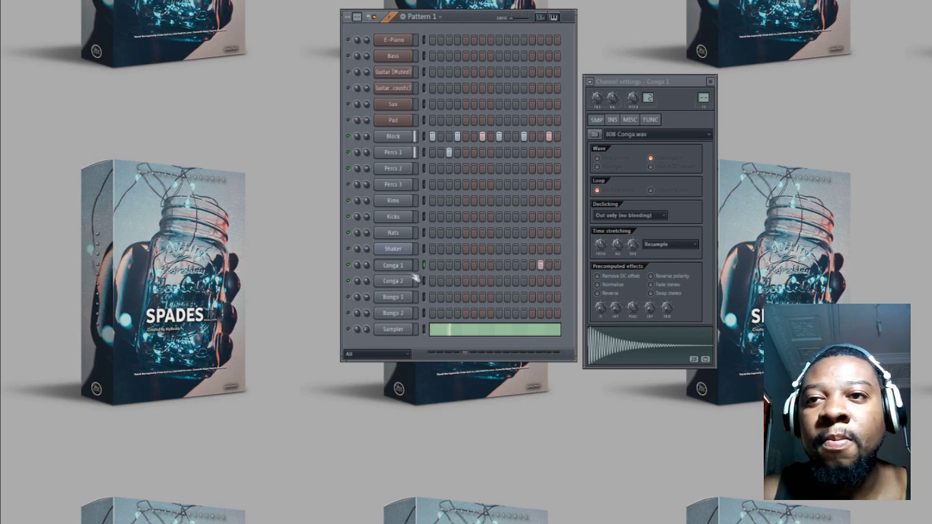
pyautogui.moveTo(615, 307); pyautogui.dragTo(605, 248)
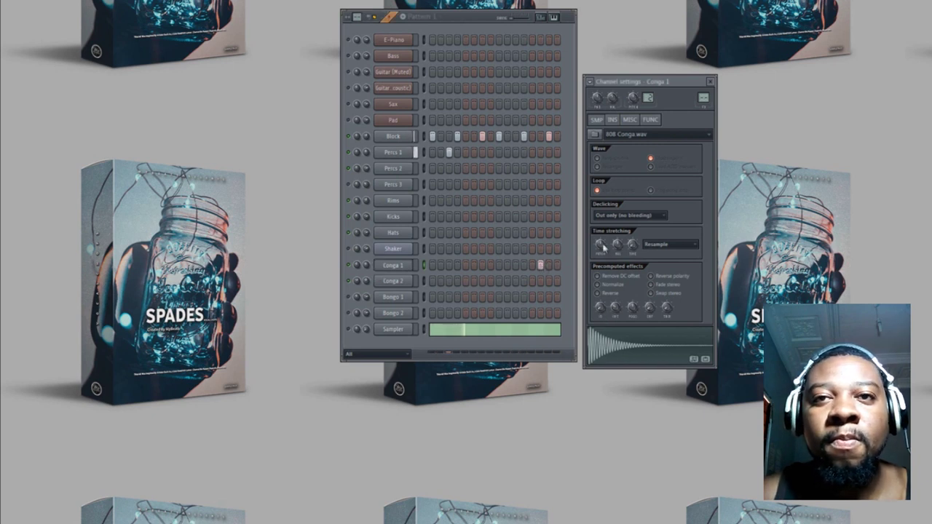
# Place a Conga 2 hit on step 12 and normalize the channel's sample.
pyautogui.click(407, 283)
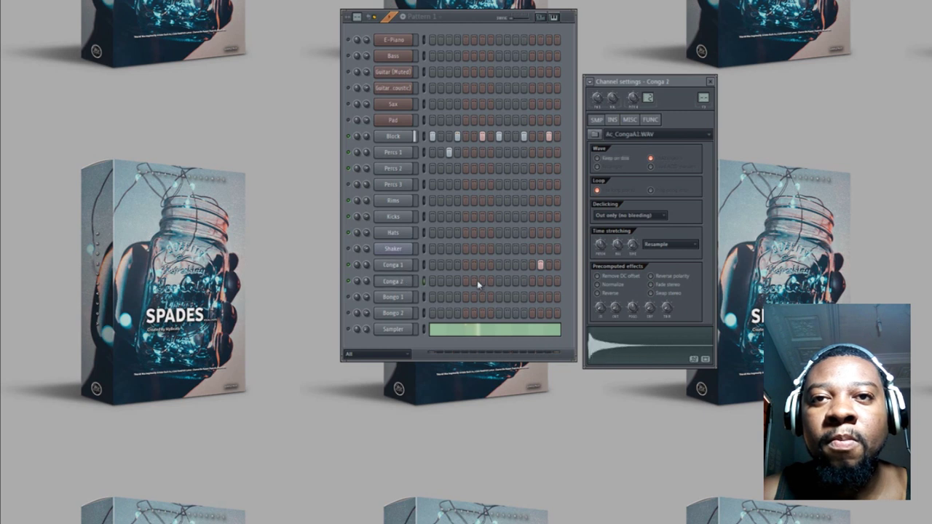
pyautogui.click(524, 281)
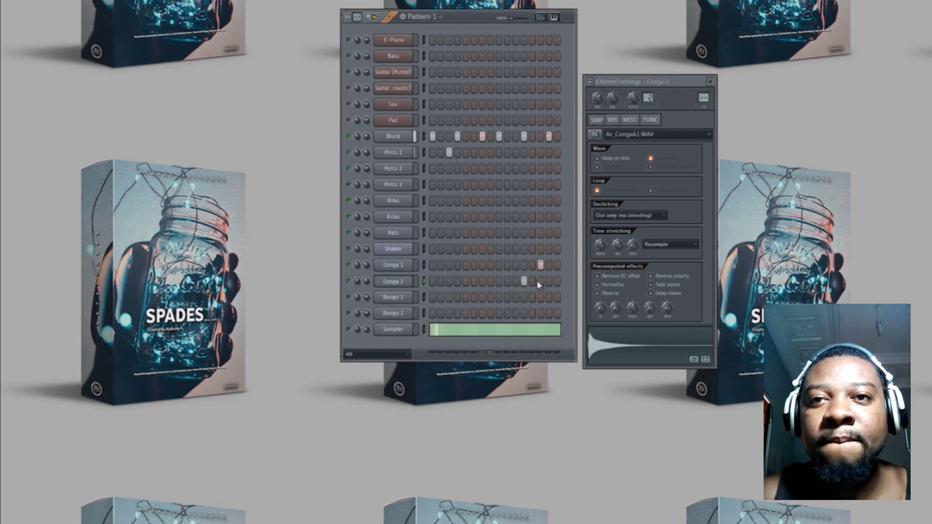
pyautogui.click(597, 284)
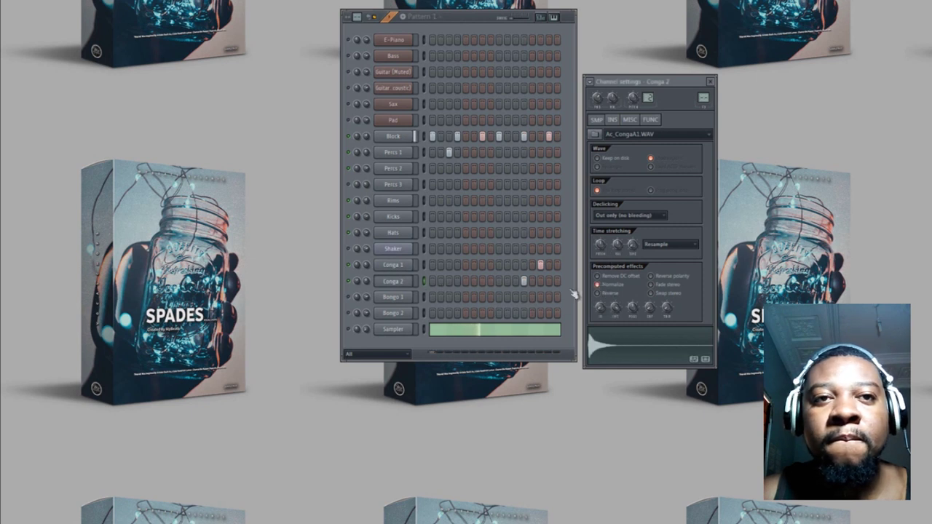
# Add a second Conga 2 hit on step 6 and a Bongo 1 hit on step 8.
pyautogui.click(399, 298)
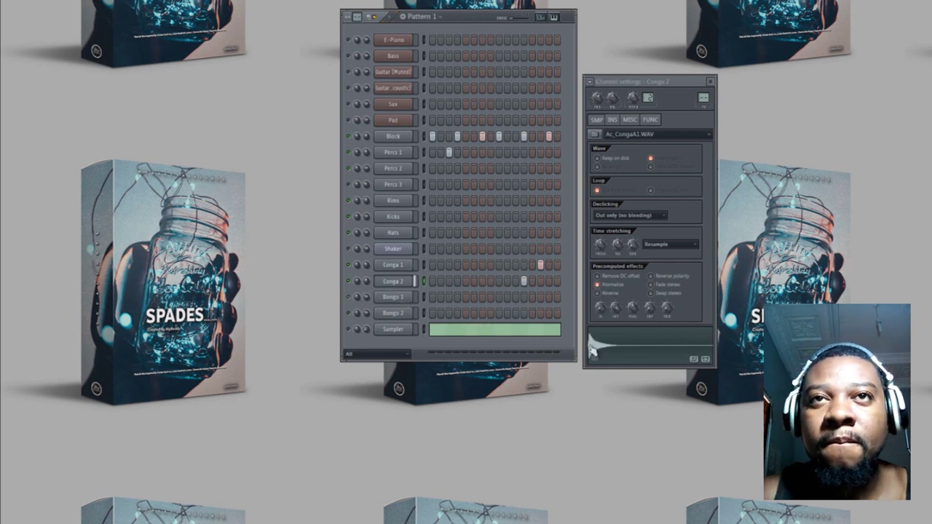
pyautogui.click(474, 281)
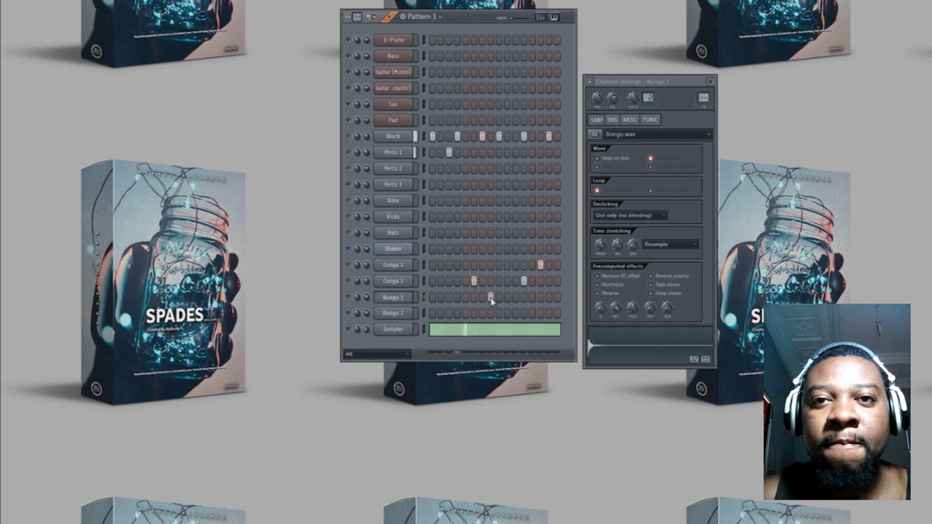
# Lower the Bongo 2 channel volume and place its hits on steps 9 and 10.
pyautogui.click(390, 314)
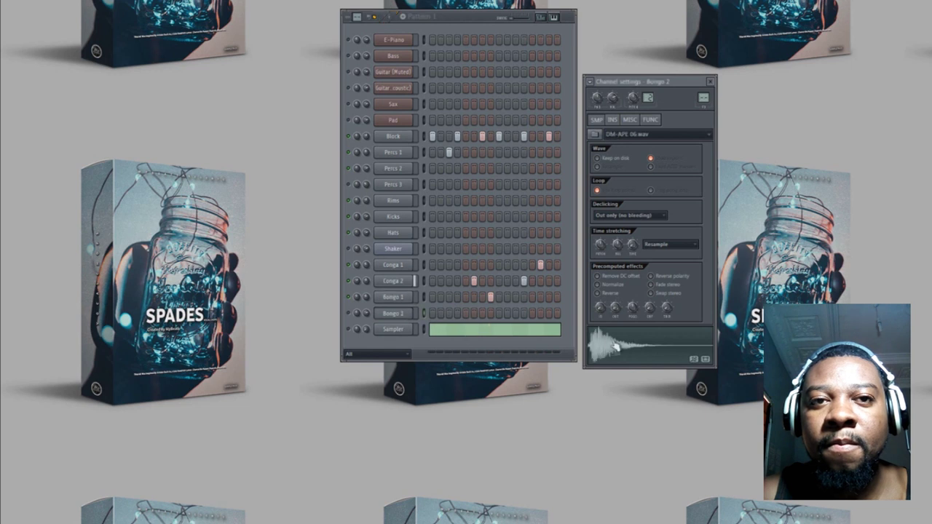
pyautogui.moveTo(367, 314); pyautogui.dragTo(366, 339)
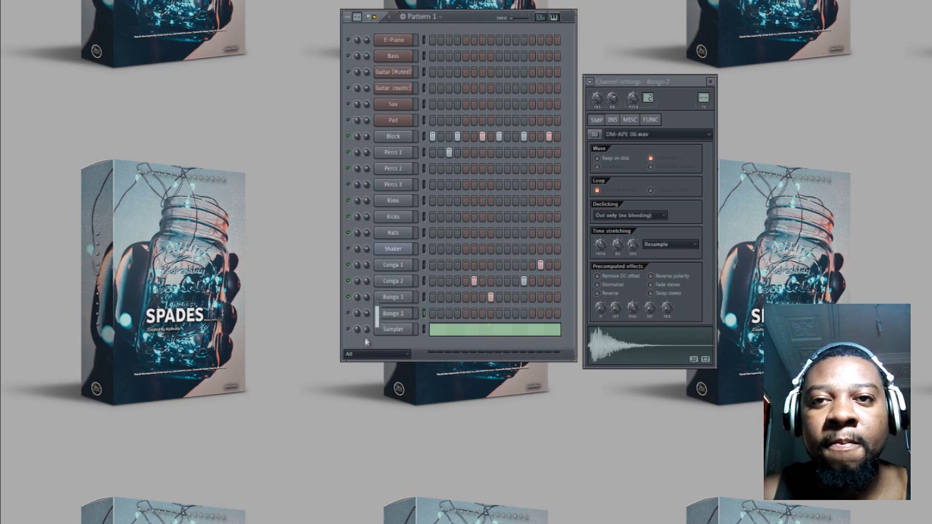
pyautogui.click(514, 313)
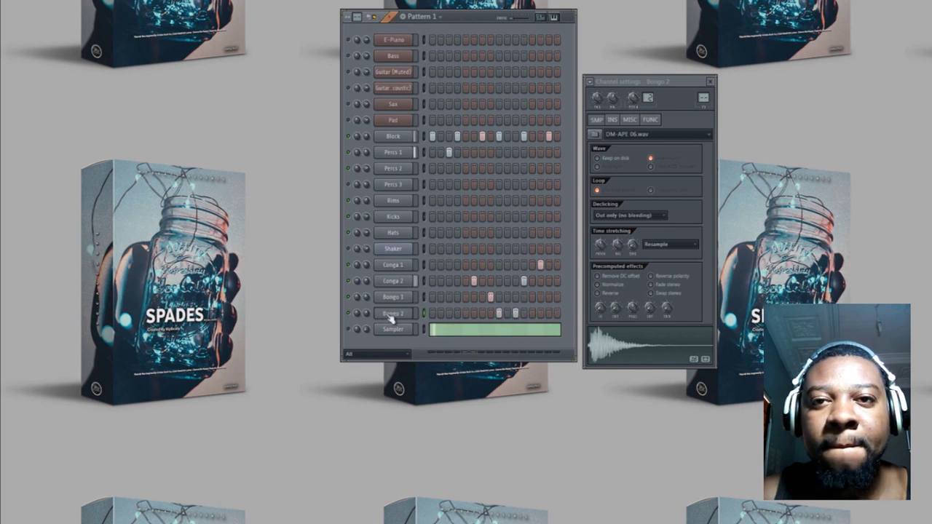
pyautogui.click(508, 314)
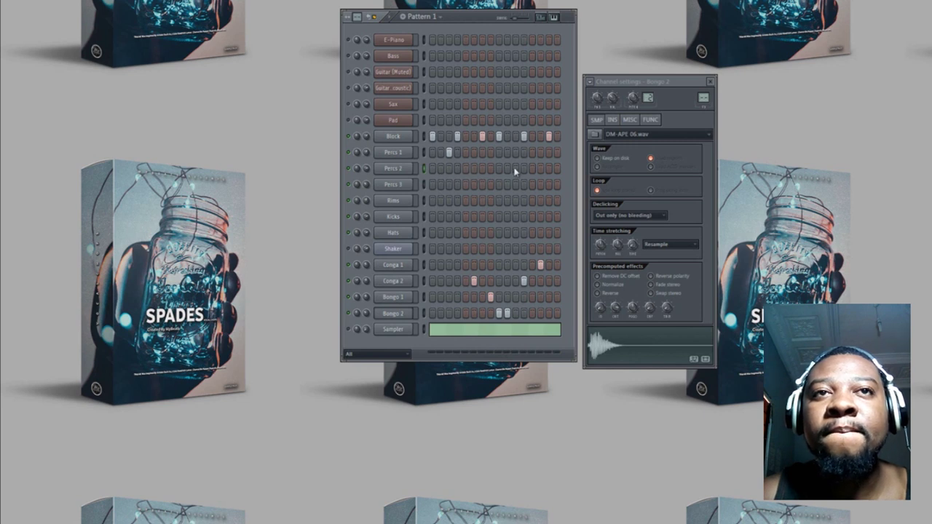
# Place a Percs 2 hit on step 11 at a lower channel volume and a Percs 3 hit on step 16.
pyautogui.click(397, 169)
pyautogui.moveTo(367, 170); pyautogui.dragTo(367, 185)
pyautogui.click(394, 185)
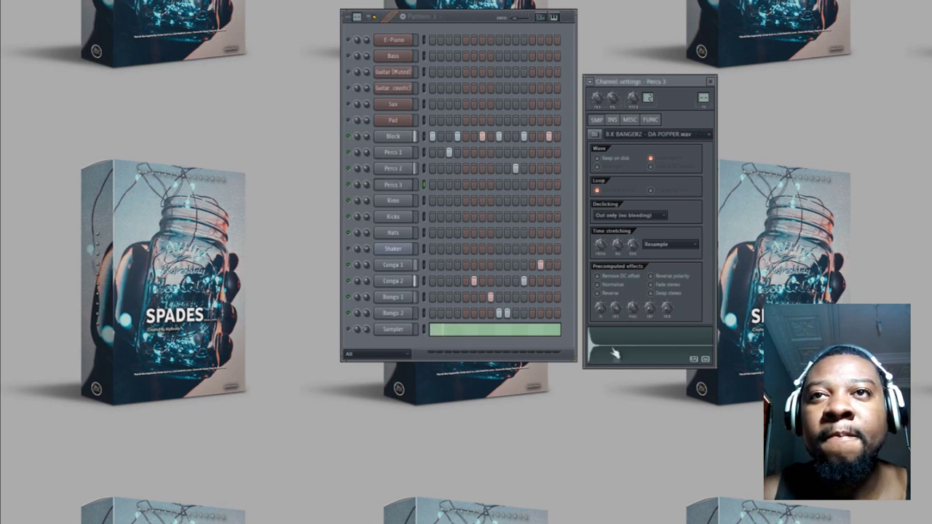
pyautogui.click(557, 185)
pyautogui.press('space')
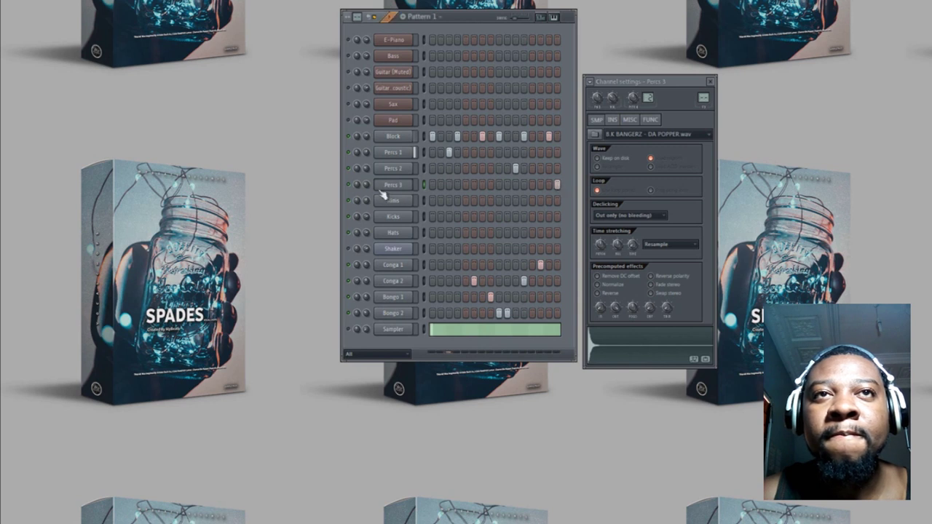
# Program the Rims channel with hits on steps 1, 4, 7, 9, 12 and 15.
pyautogui.click(432, 200)
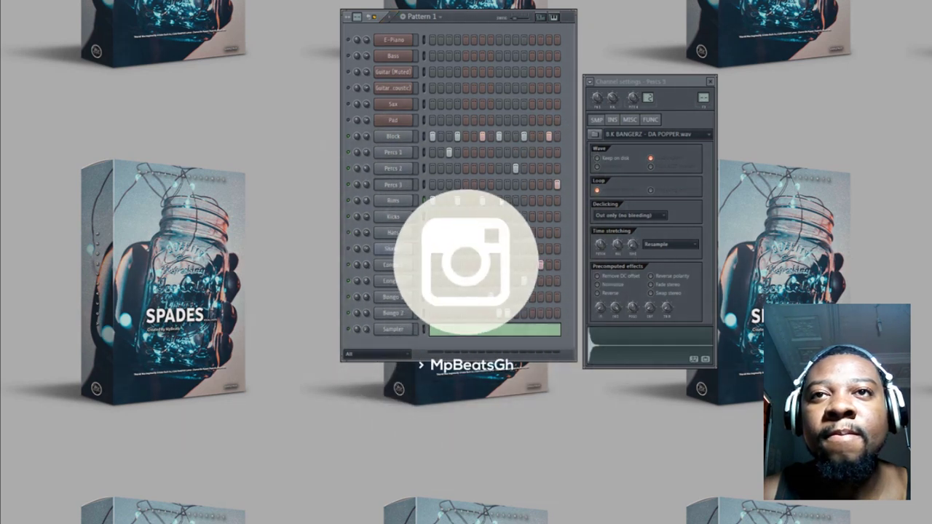
pyautogui.click(522, 202)
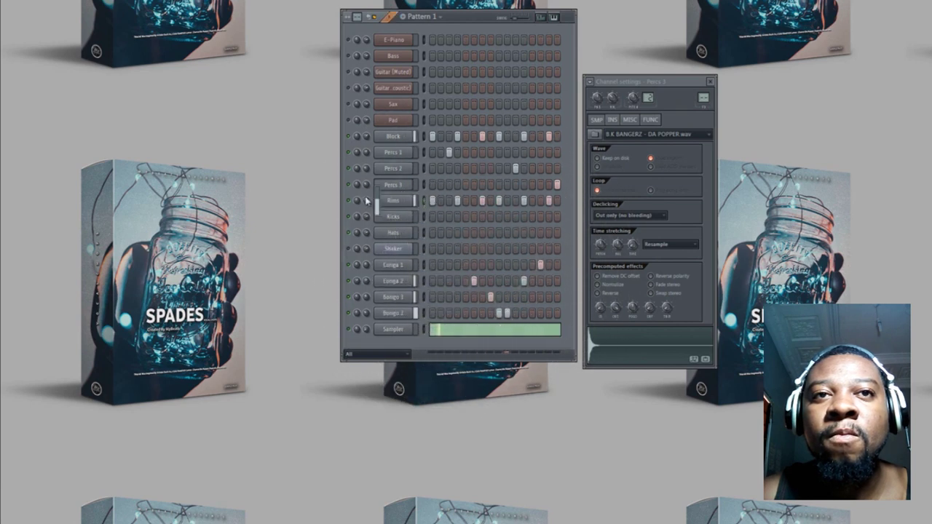
# Program the Hats channel with hits on steps 7, 11 and 15.
pyautogui.click(379, 232)
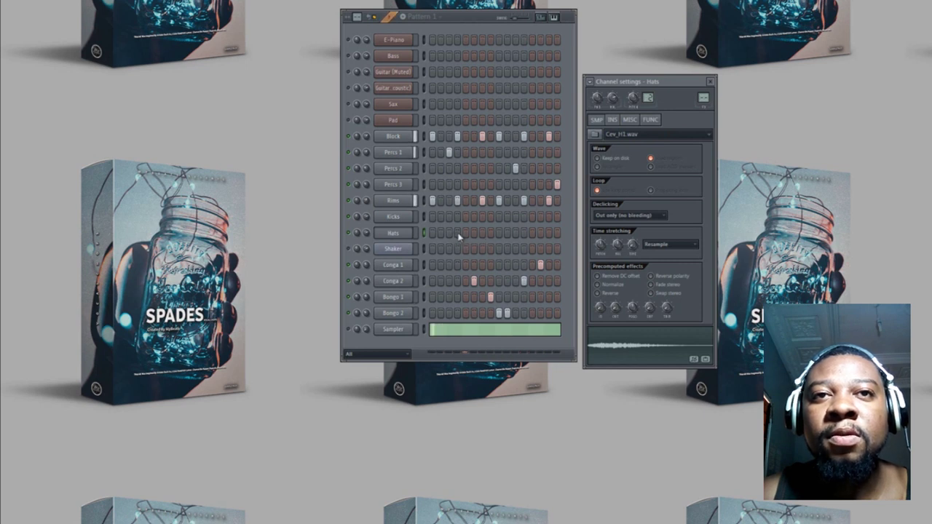
pyautogui.click(482, 232)
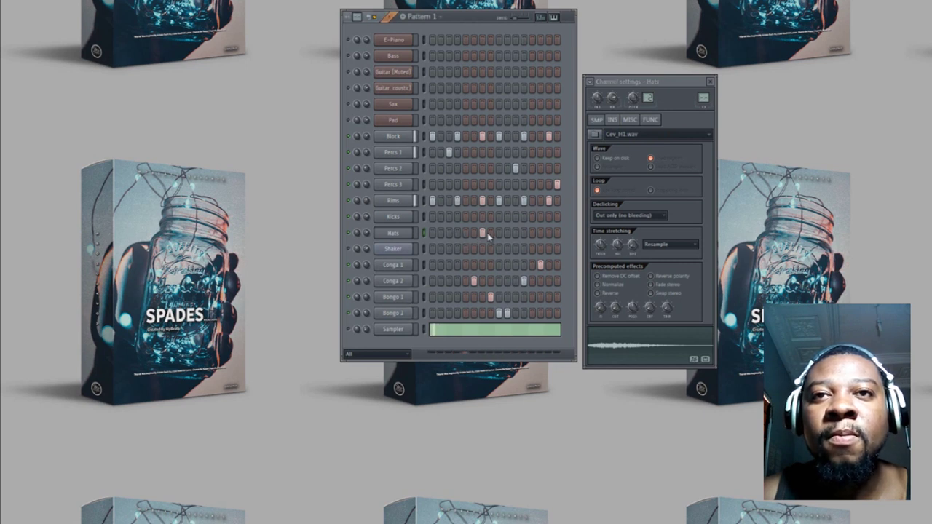
pyautogui.click(507, 232)
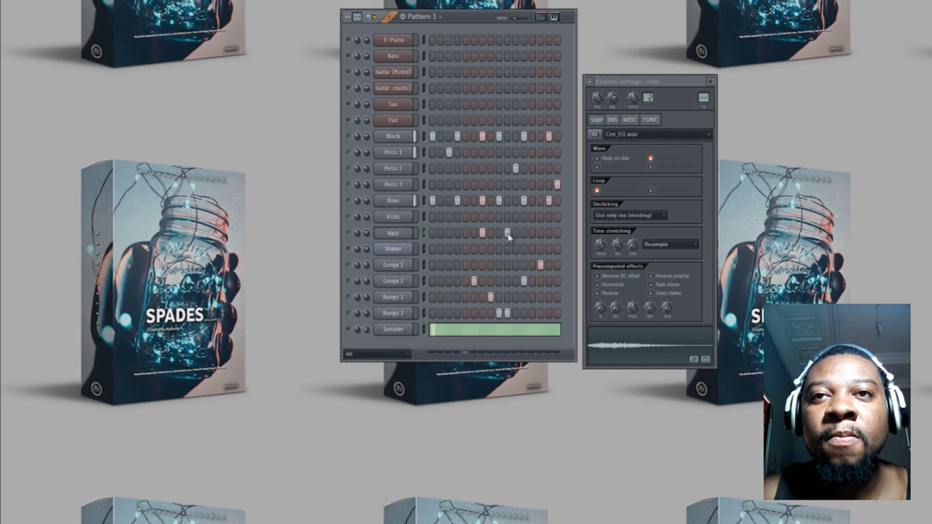
pyautogui.click(508, 232)
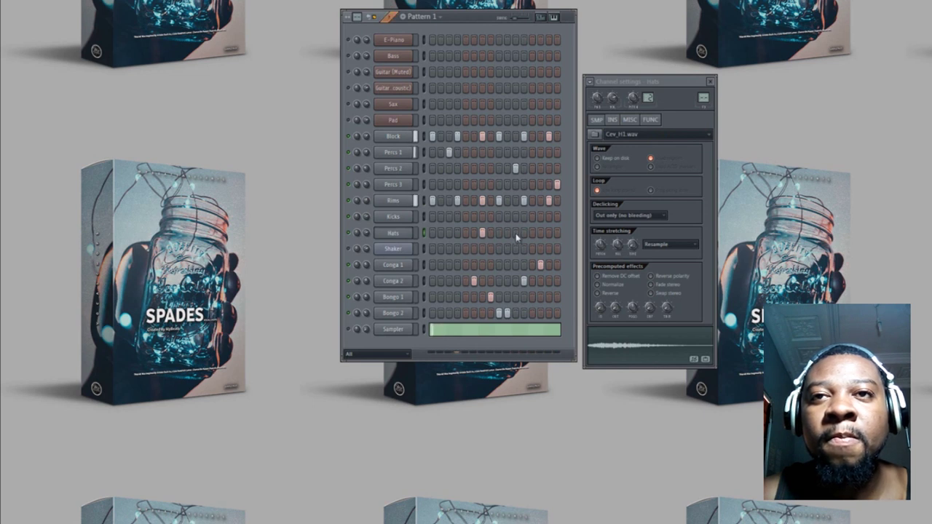
pyautogui.click(515, 233)
pyautogui.click(548, 233)
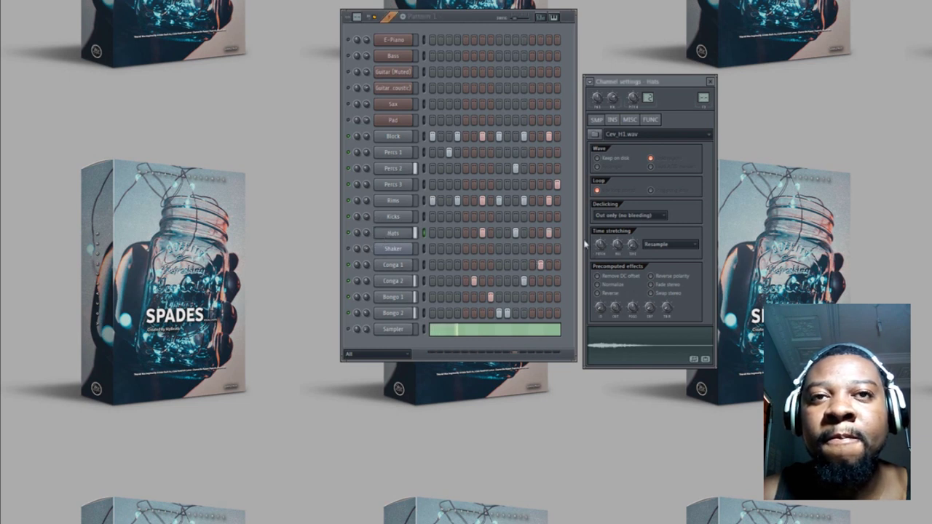
# Normalize the Hats sample and adjust its precomputed effects and channel volume.
pyautogui.click(597, 284)
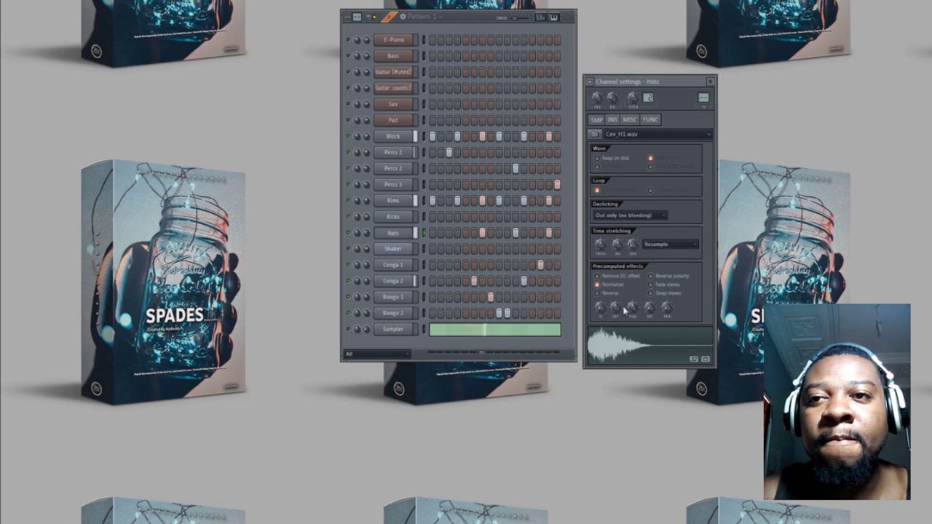
pyautogui.moveTo(629, 309); pyautogui.dragTo(621, 310)
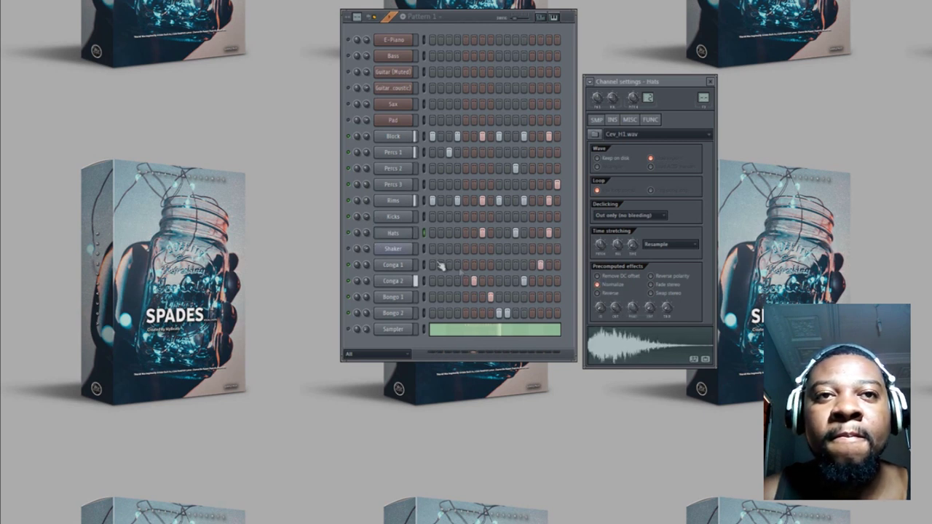
pyautogui.click(367, 234)
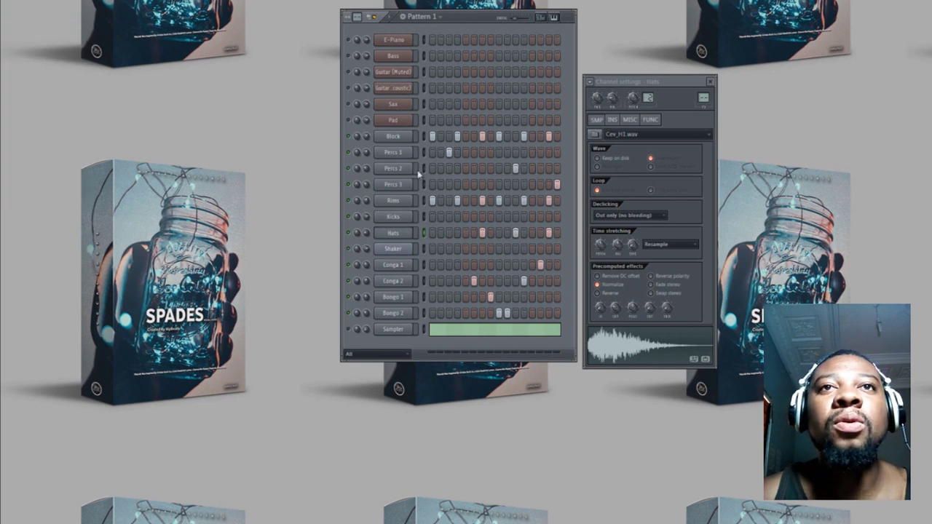
# Convert the Block, Percs 1 and Percs 2 step sequences to piano roll notes, closing each piano roll.
pyautogui.rightClick(406, 141)
pyautogui.click(431, 135)
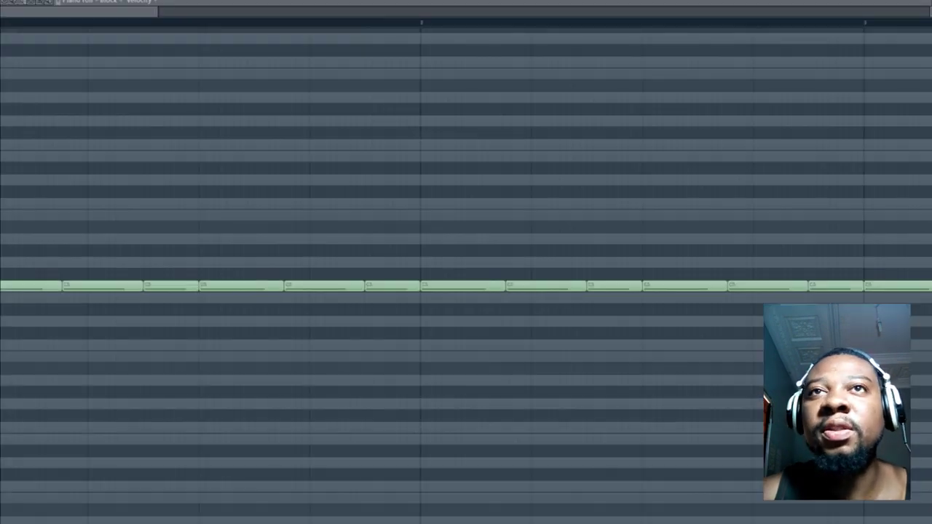
pyautogui.click(925, 2)
pyautogui.rightClick(401, 153)
pyautogui.click(436, 150)
pyautogui.click(925, 3)
pyautogui.rightClick(407, 174)
pyautogui.click(437, 169)
pyautogui.click(925, 3)
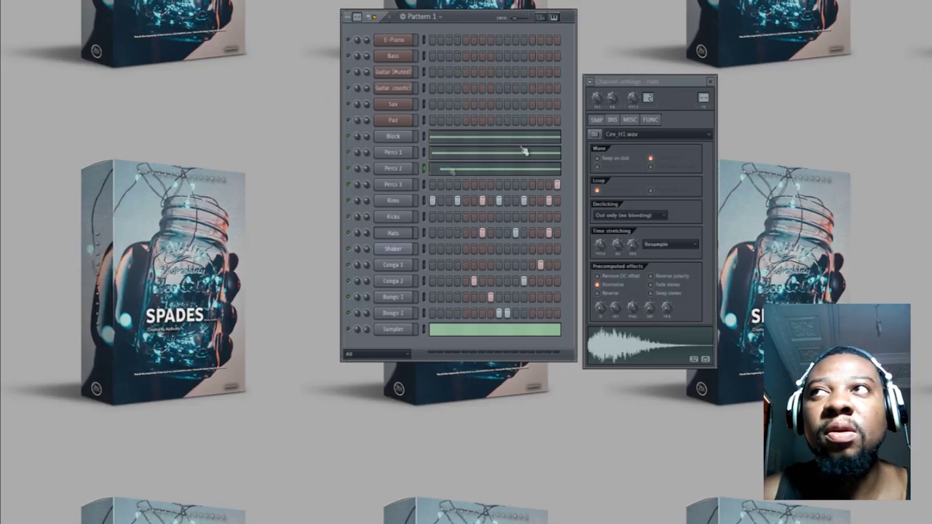
# Convert the Percs 3 and Rims step sequences to piano roll notes.
pyautogui.rightClick(407, 186)
pyautogui.click(437, 182)
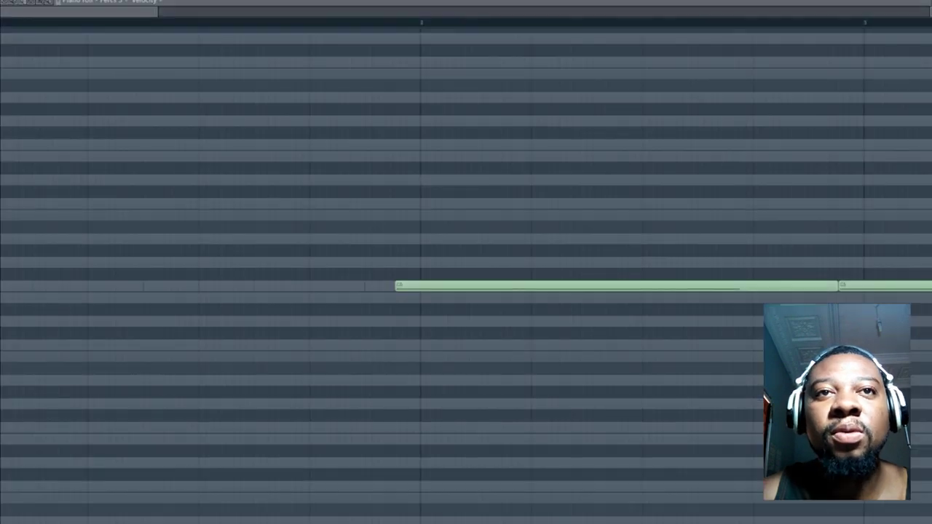
pyautogui.click(925, 3)
pyautogui.rightClick(396, 206)
pyautogui.click(436, 204)
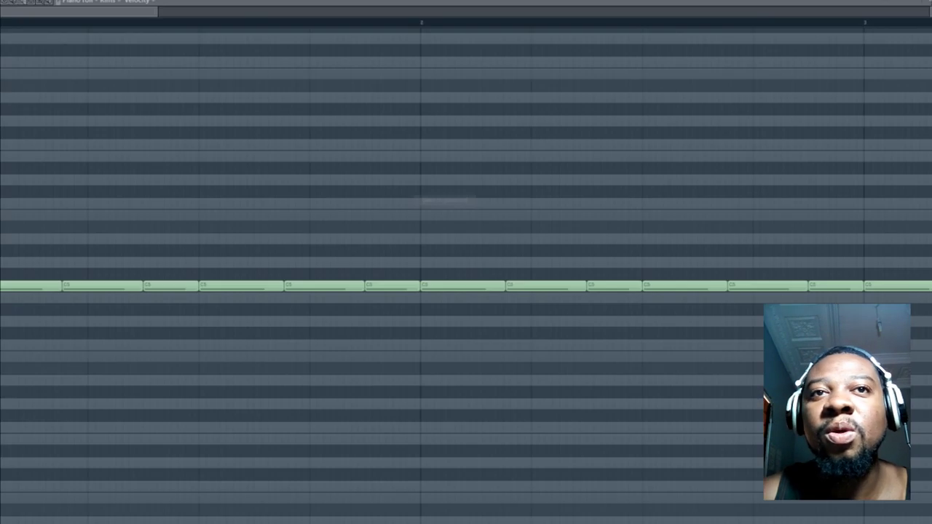
pyautogui.click(925, 2)
# Convert the Hats step sequence to piano roll notes and return to the Channel rack.
pyautogui.rightClick(395, 220)
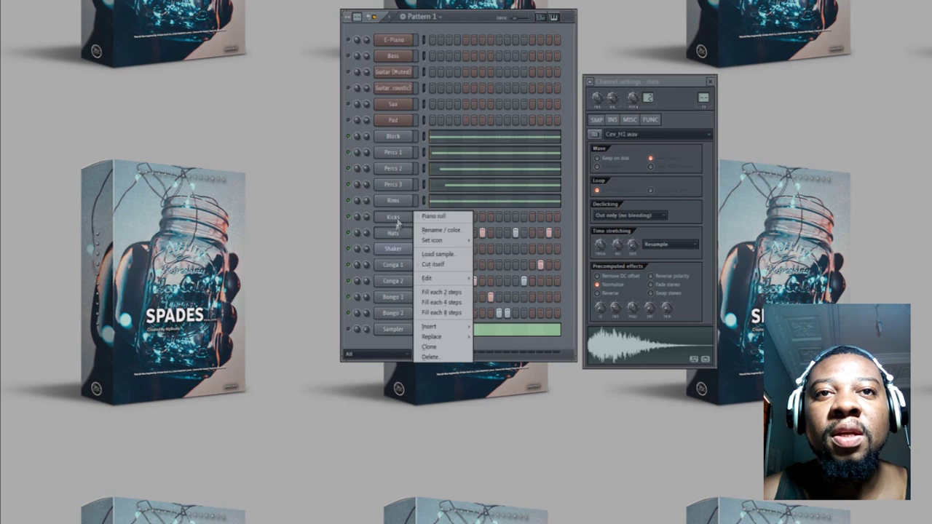
pyautogui.click(394, 235)
pyautogui.rightClick(394, 236)
pyautogui.click(424, 232)
pyautogui.click(925, 3)
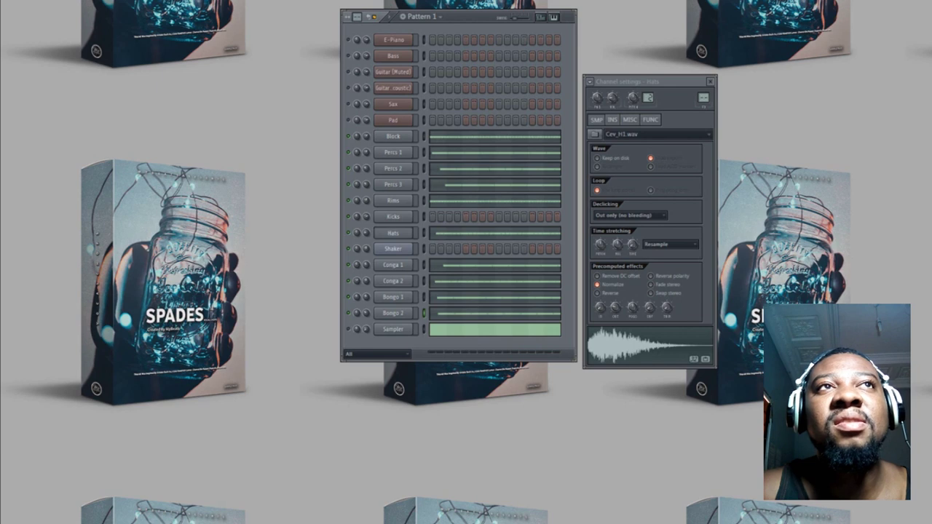
# Play back the beat and close the Hats channel settings.
pyautogui.click(466, 260)
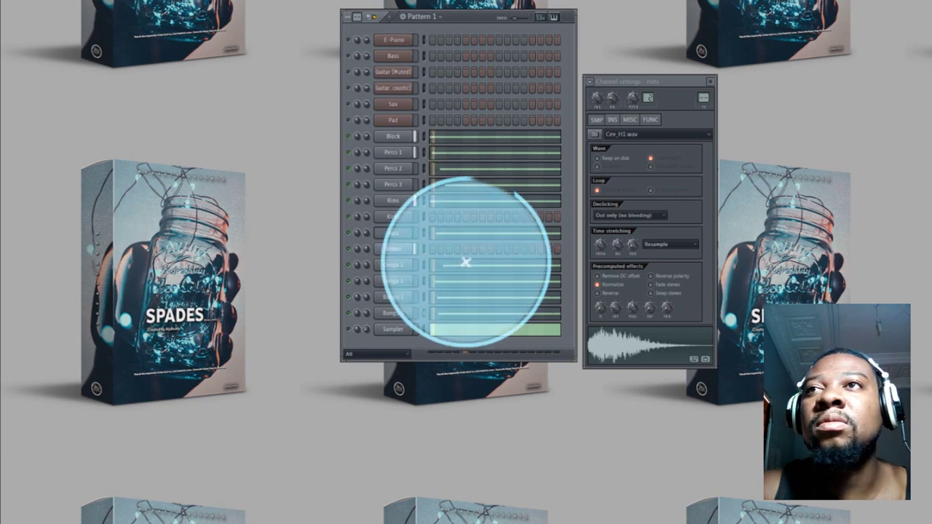
pyautogui.click(709, 82)
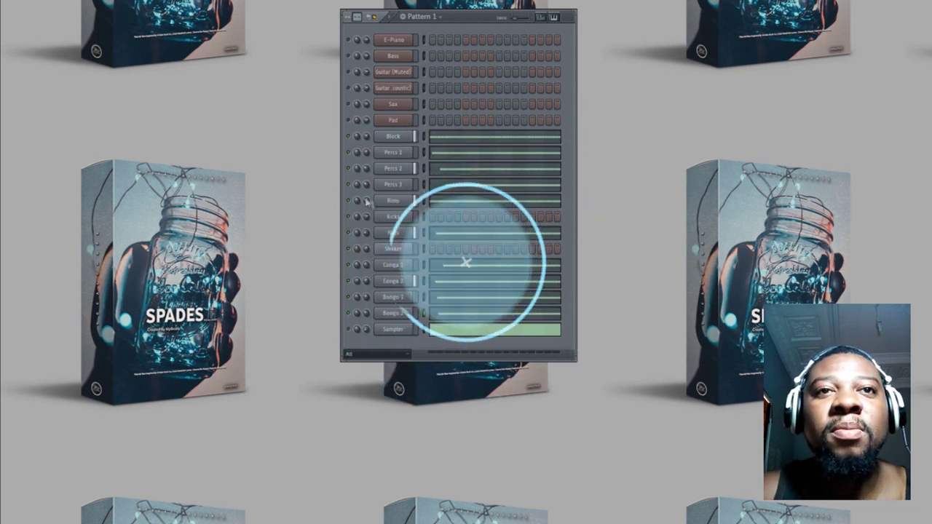
pyautogui.rightClick(406, 223)
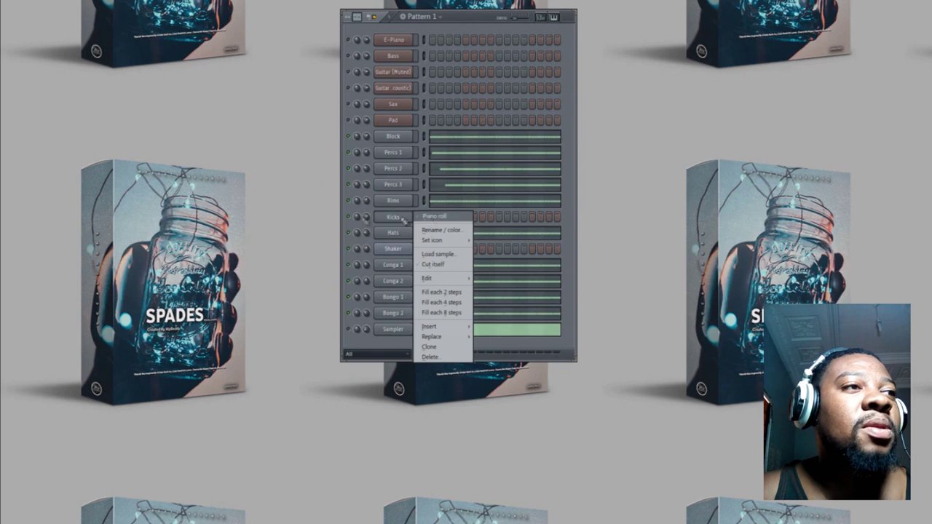
pyautogui.click(431, 219)
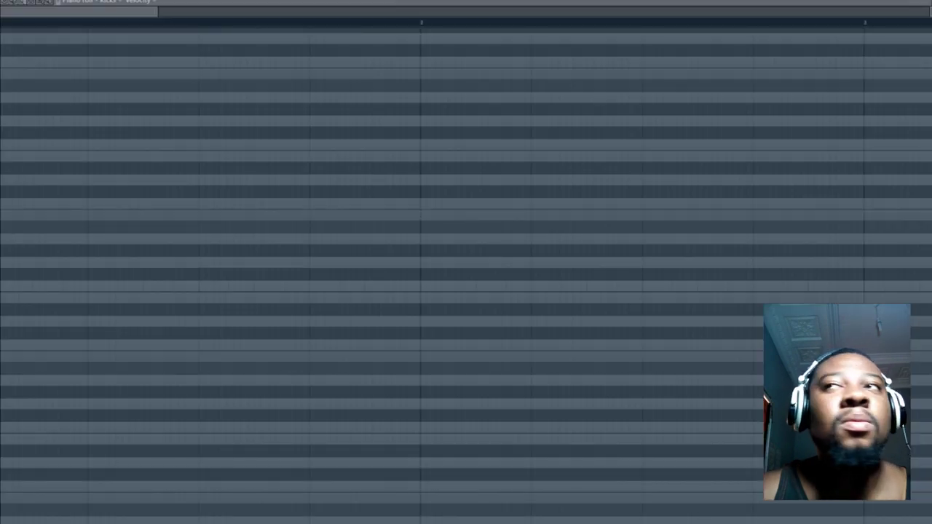
pyautogui.click(4, 285)
pyautogui.rightClick(5, 286)
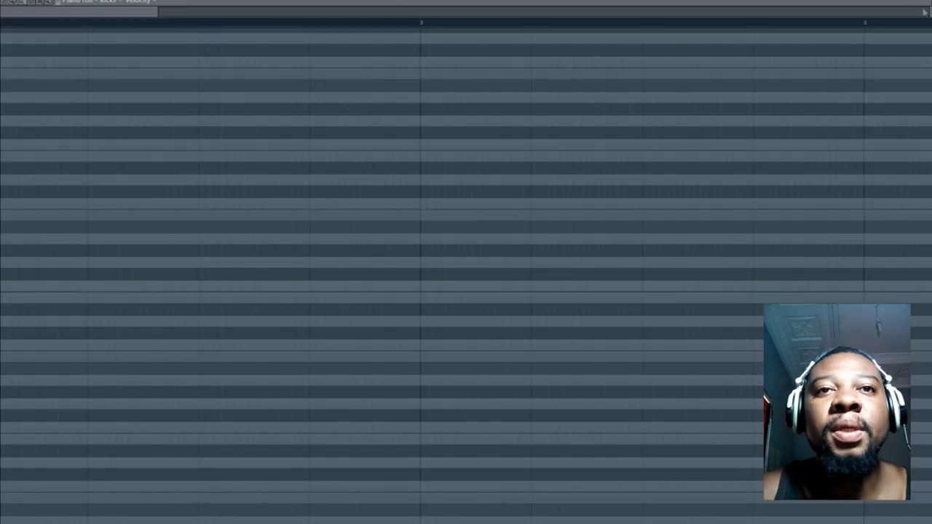
pyautogui.click(926, 4)
# Fill the Kicks channel every 2 steps, then thin it to steps 1, 5, 9, 13 and 15.
pyautogui.rightClick(408, 219)
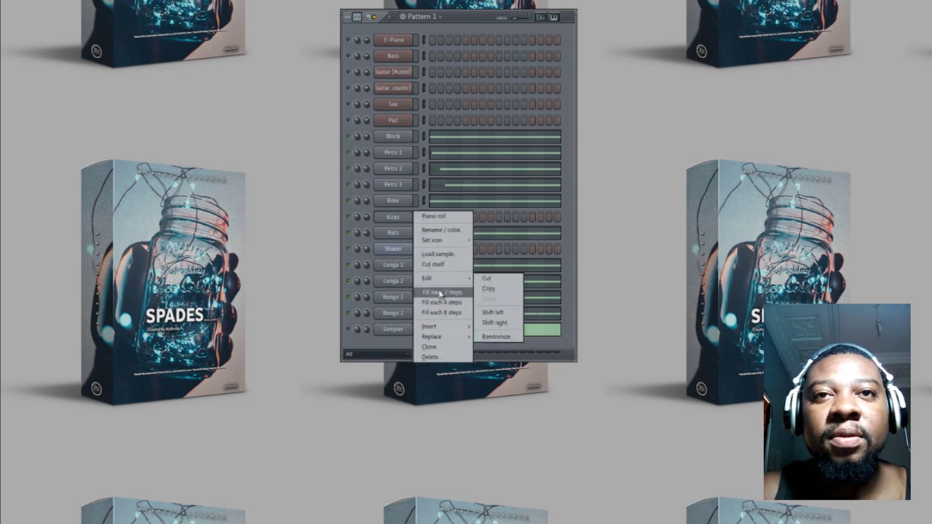
pyautogui.click(440, 292)
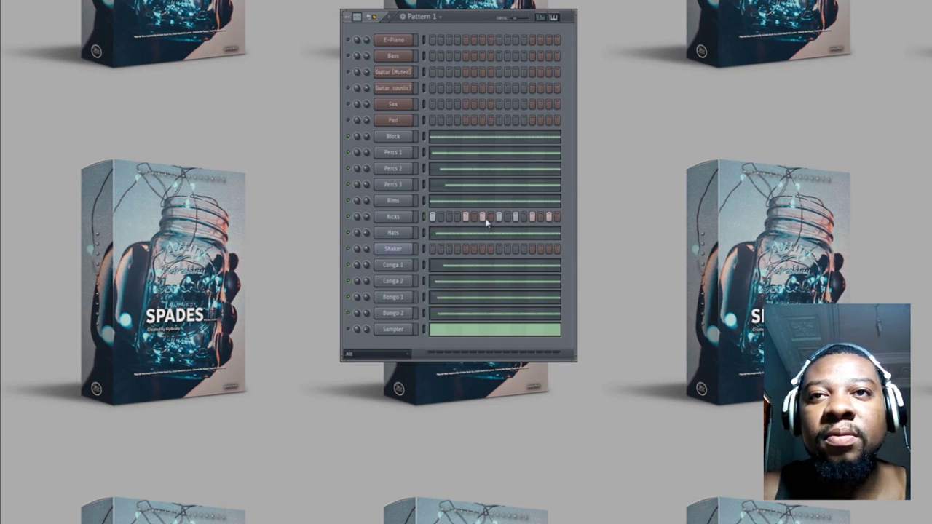
# Normalize the Kicks sample in its channel settings and play back the beat.
pyautogui.click(407, 219)
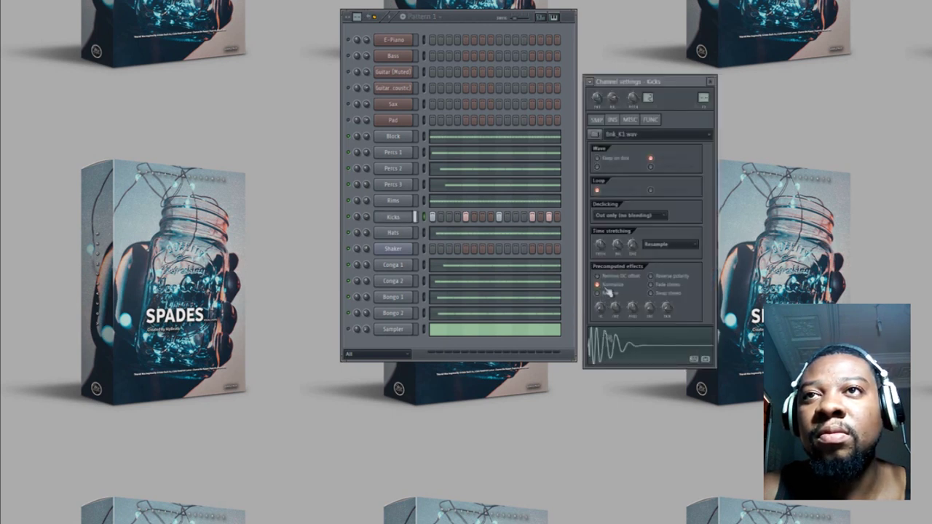
pyautogui.click(631, 121)
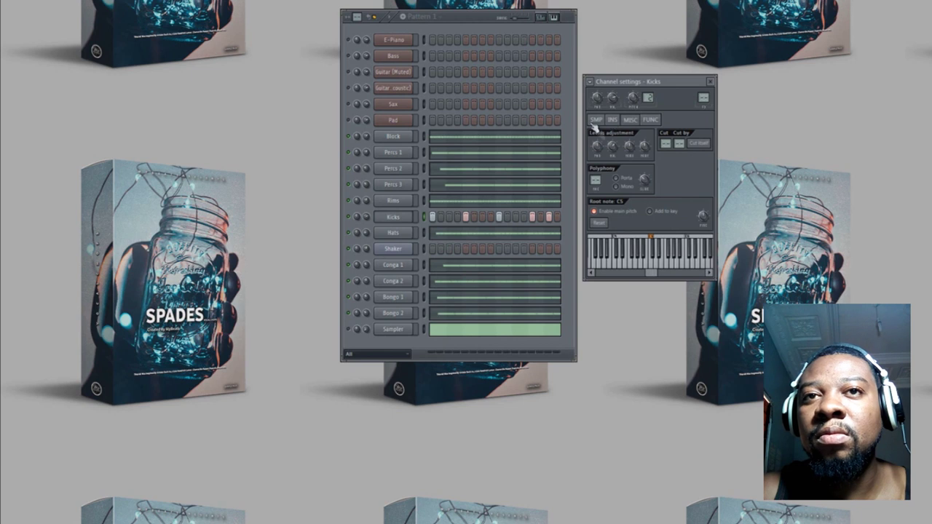
pyautogui.click(596, 120)
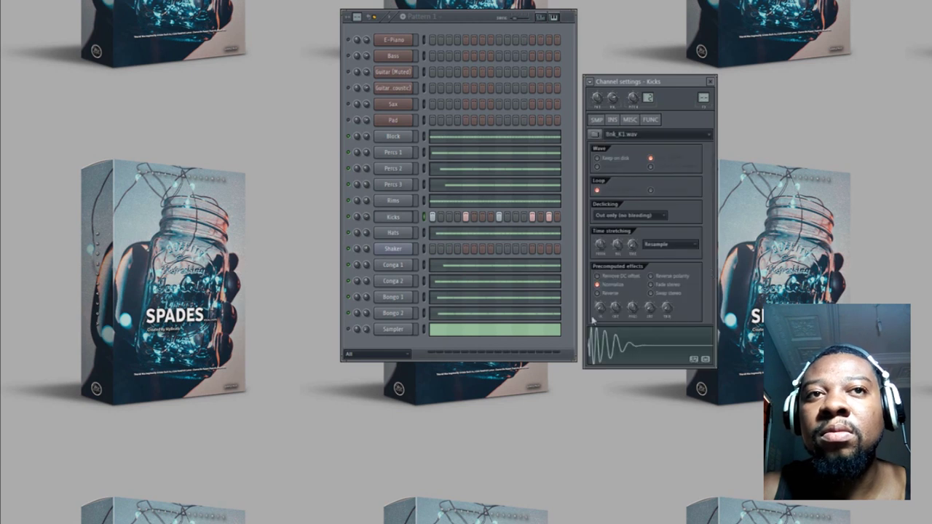
pyautogui.click(369, 229)
pyautogui.press('space')
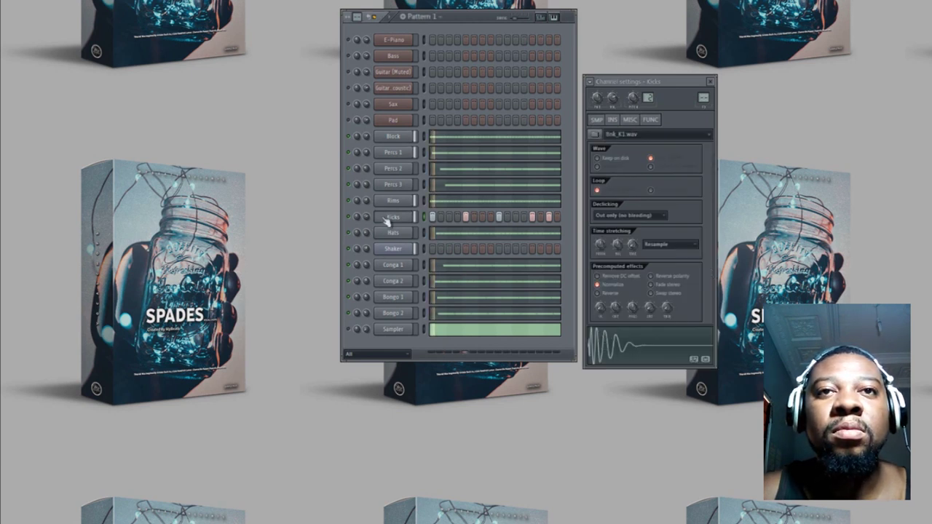
# Convert the Kicks step sequence to piano roll notes, delete bar 1's last kick and split the one before it into two short hits.
pyautogui.rightClick(402, 219)
pyautogui.click(430, 217)
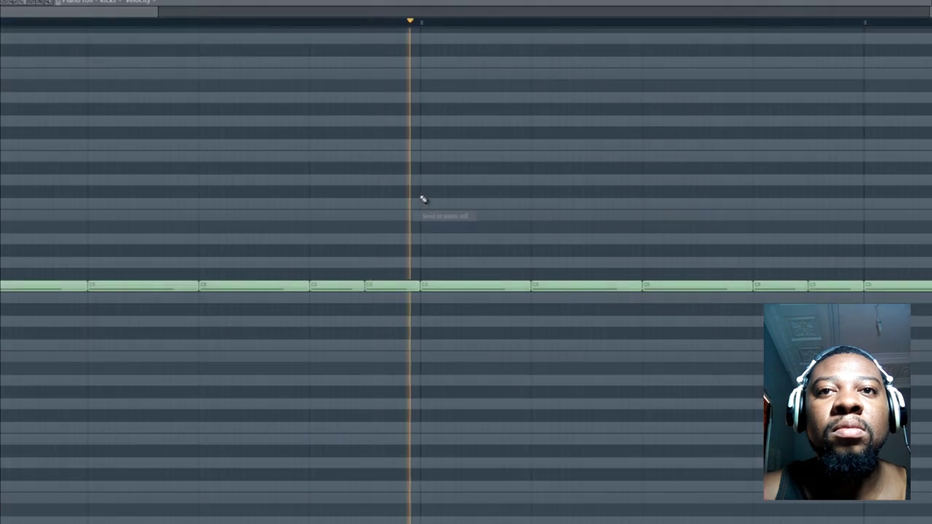
pyautogui.rightClick(391, 288)
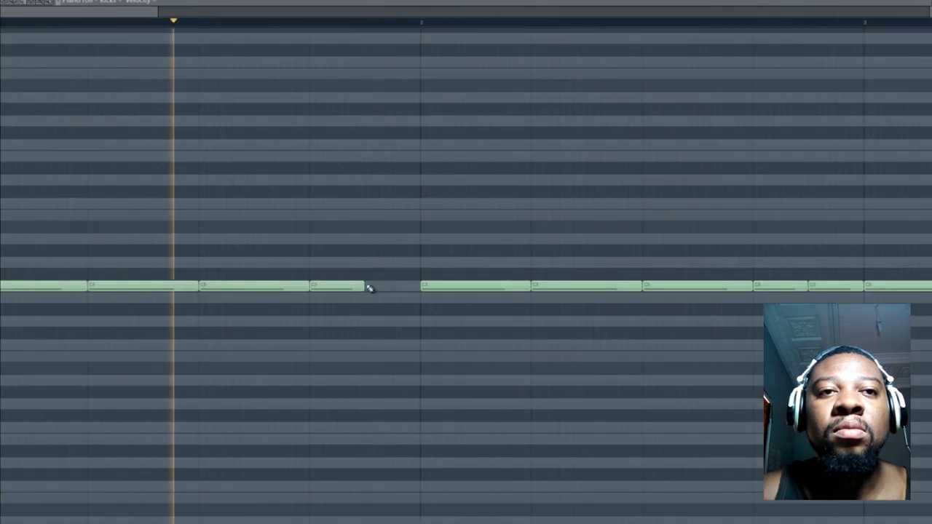
pyautogui.moveTo(365, 285)
pyautogui.mouseDown()
pyautogui.moveTo(339, 284)
pyautogui.moveTo(364, 287)
pyautogui.mouseUp()
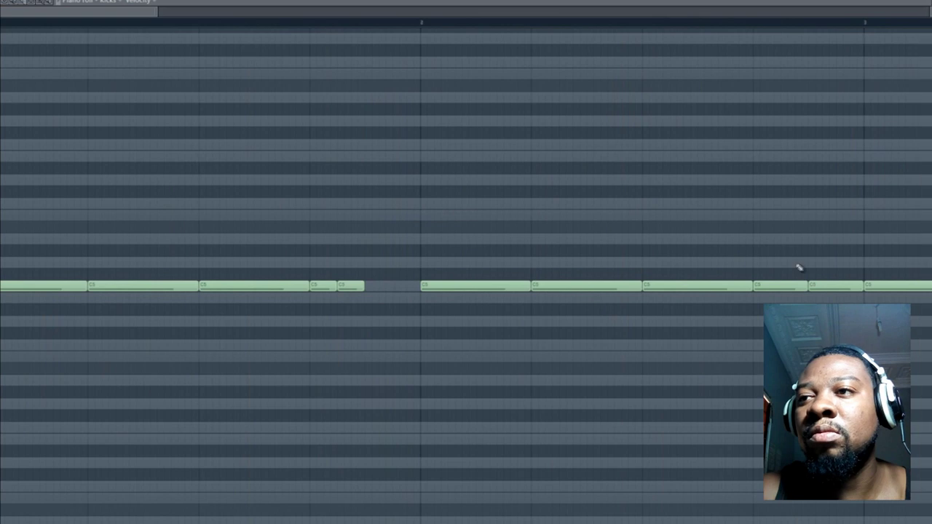
# Delete the last kick note of bar 2 and extend the preceding note to the end of the bar.
pyautogui.rightClick(811, 286)
pyautogui.click(817, 287)
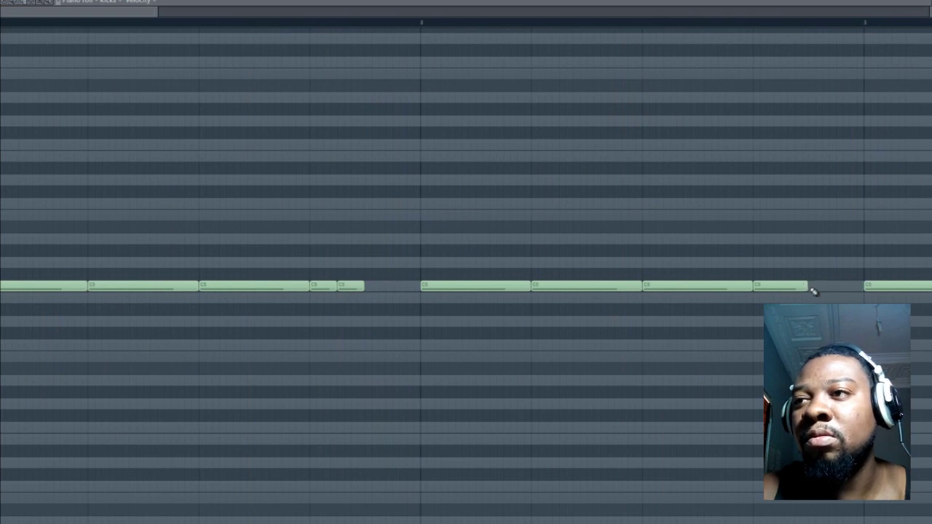
pyautogui.moveTo(807, 286); pyautogui.dragTo(861, 288)
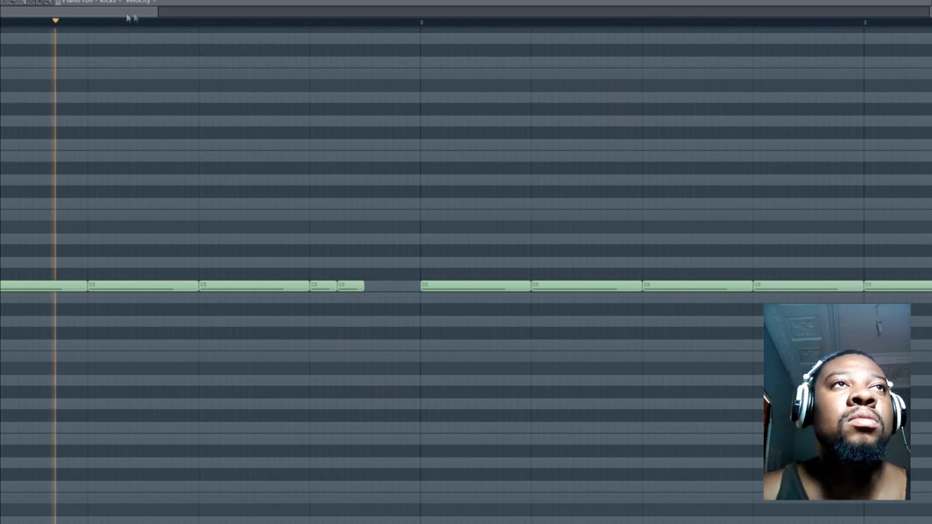
# Delete the kick notes after bar 2 and duplicate the edited two-bar phrase until it fills all eight bars.
pyautogui.moveTo(157, 12)
pyautogui.mouseDown()
pyautogui.moveTo(672, 77)
pyautogui.moveTo(672, 91)
pyautogui.mouseUp()
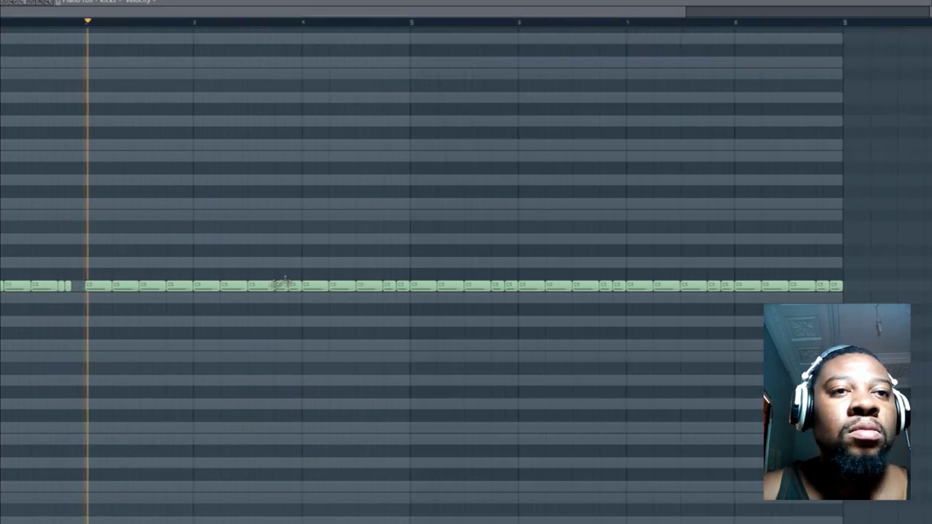
pyautogui.press('space')
pyautogui.moveTo(206, 289)
pyautogui.mouseDown()
pyautogui.moveTo(823, 288)
pyautogui.moveTo(799, 289)
pyautogui.mouseUp()
pyautogui.hotkey('ctrl', 'a')
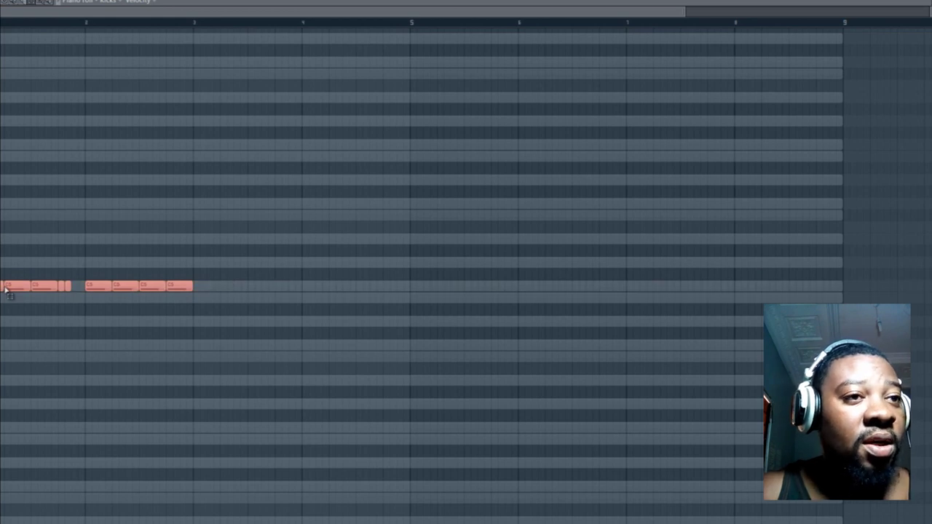
pyautogui.hotkey('ctrl', 'b')
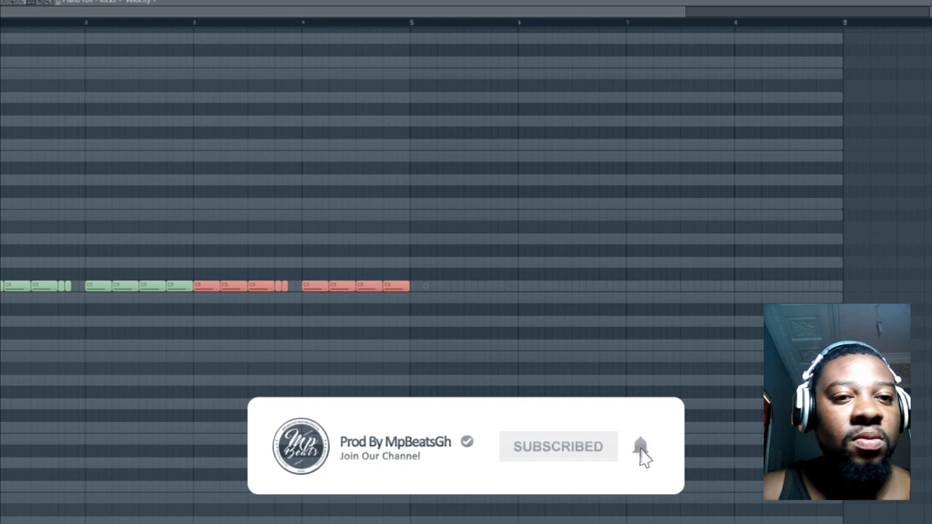
pyautogui.hotkey('ctrl', 'a')
pyautogui.hotkey('ctrl', 'b')
pyautogui.moveTo(423, 298); pyautogui.dragTo(418, 297)
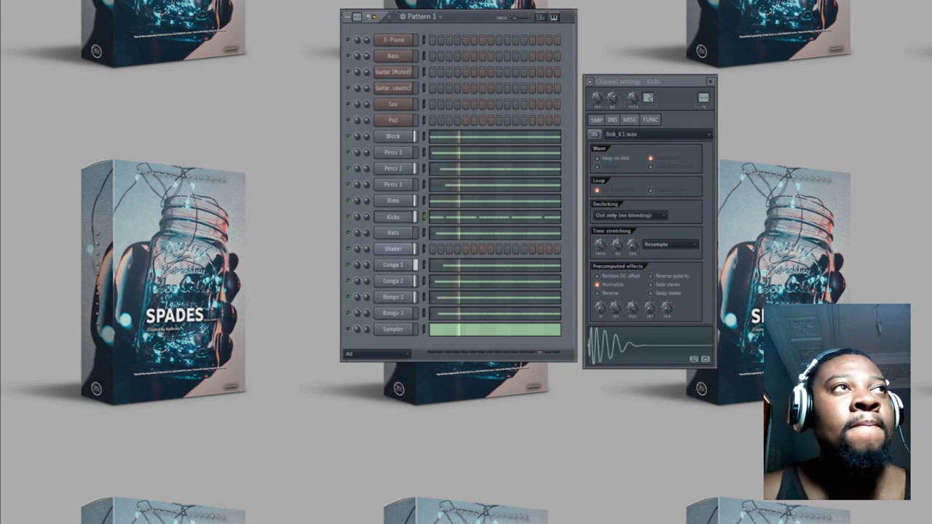
# Save the project and open the E-Piano channel's piano roll.
pyautogui.click(1, 2)
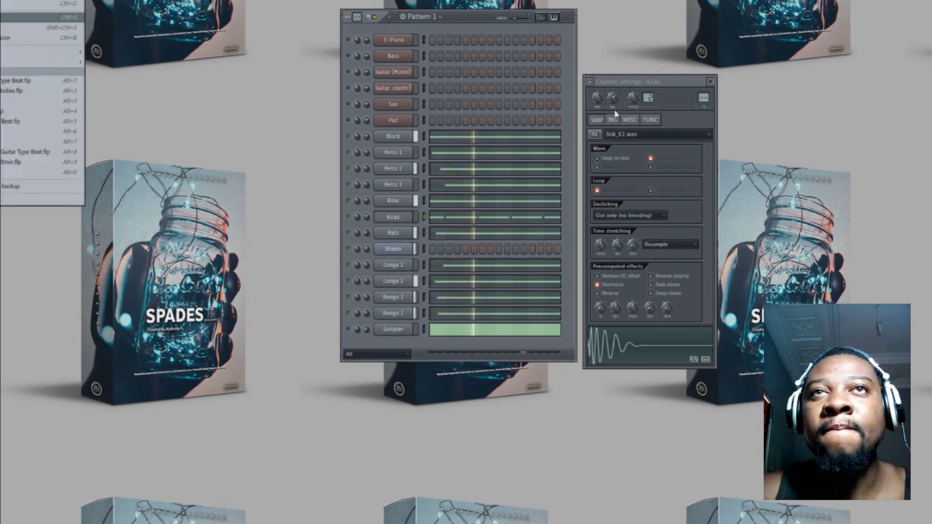
pyautogui.click(711, 82)
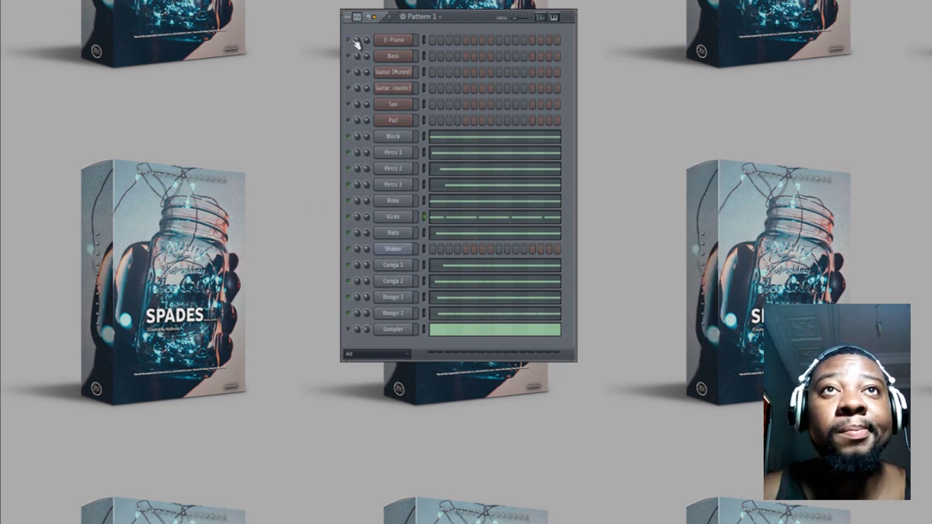
pyautogui.rightClick(413, 41)
pyautogui.click(425, 44)
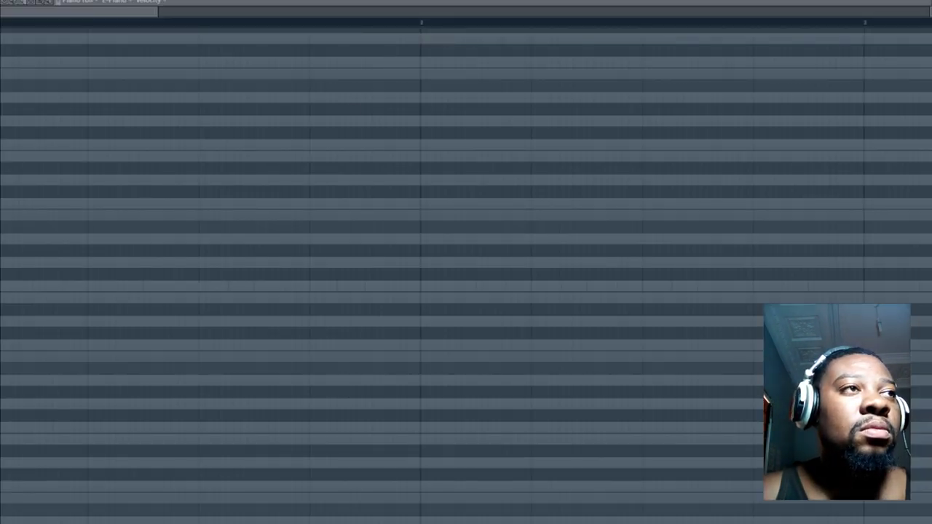
pyautogui.click(24, 148)
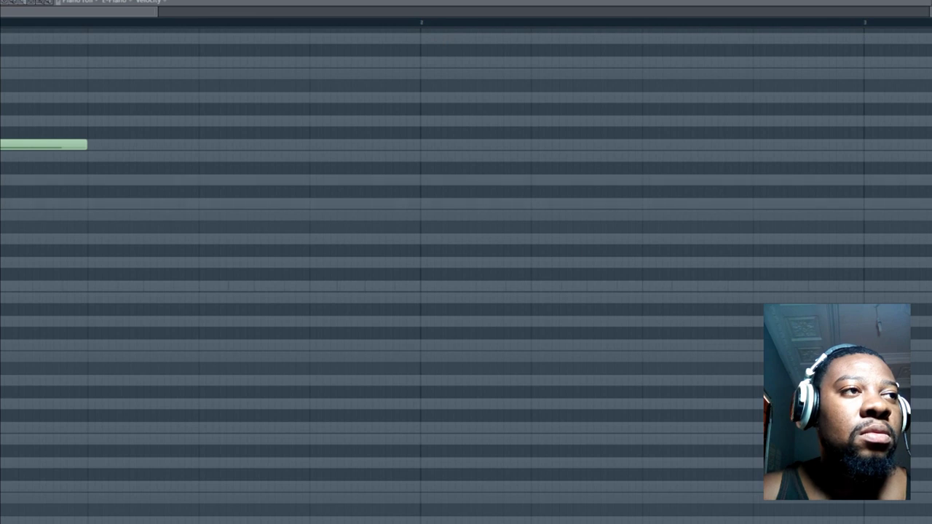
pyautogui.click(22, 180)
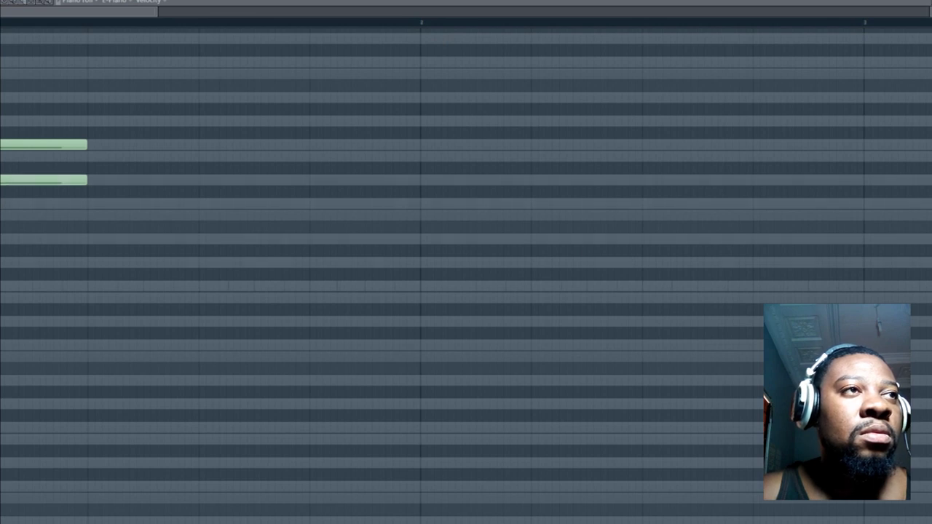
pyautogui.click(22, 262)
pyautogui.press('space')
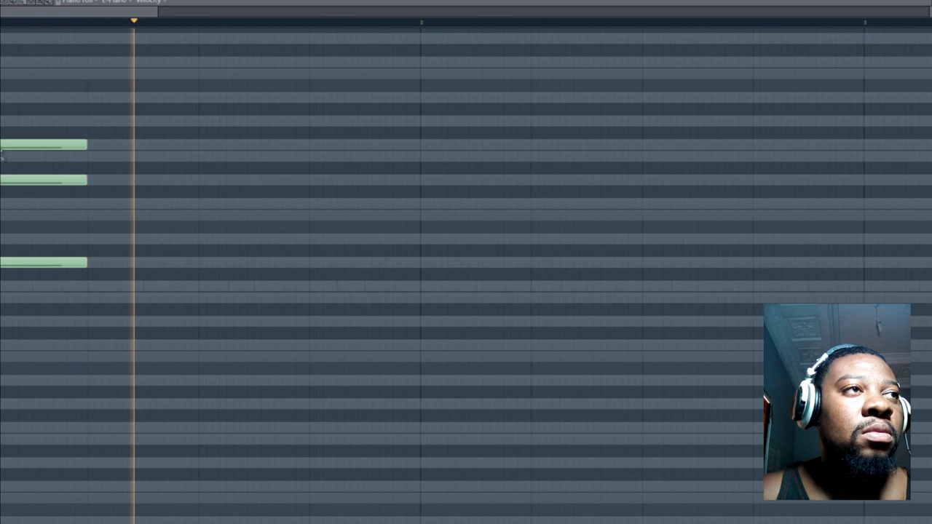
pyautogui.moveTo(3, 145); pyautogui.dragTo(2, 238)
pyautogui.press('space')
pyautogui.press('space')
pyautogui.moveTo(2, 91); pyautogui.dragTo(1, 350)
pyautogui.rightClick(29, 157)
pyautogui.rightClick(30, 239)
pyautogui.rightClick(30, 263)
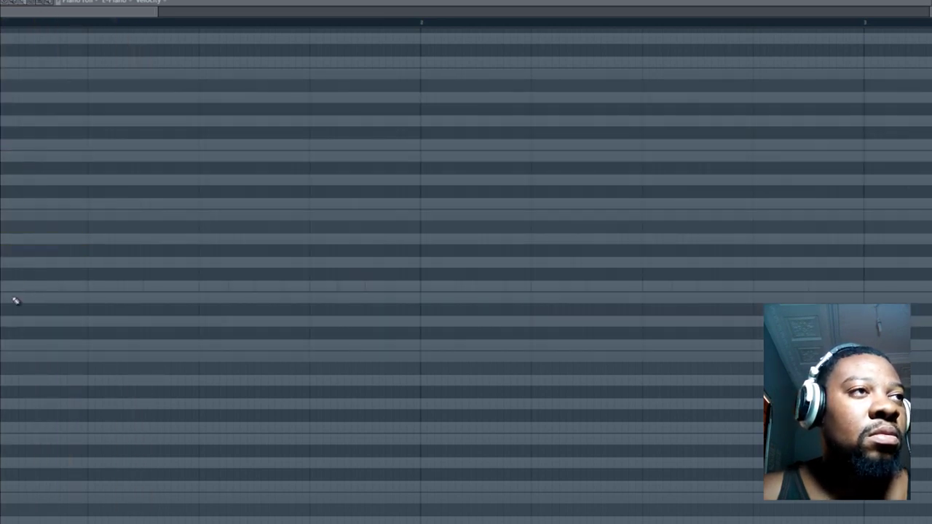
# Place a three-note chord at the start of bar 1 in the E-Piano piano roll and play it back.
pyautogui.scroll(-3, 2, 322)
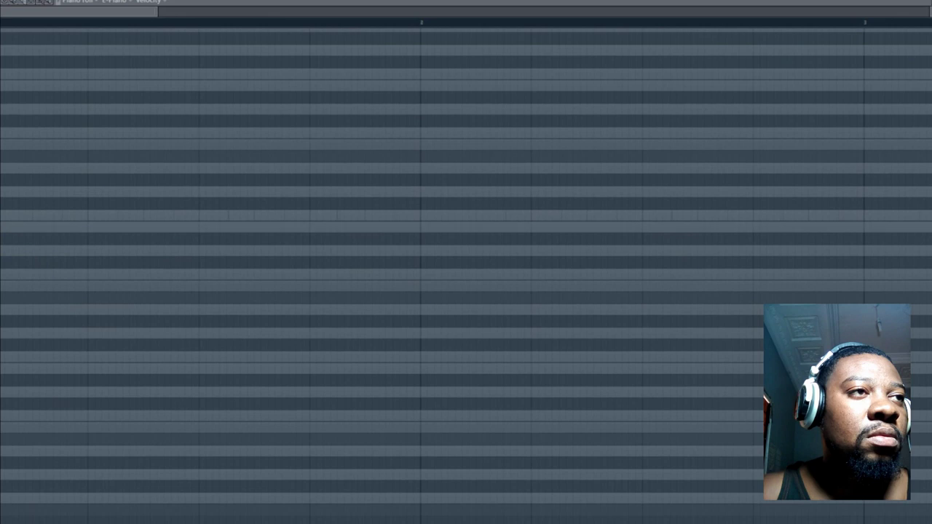
pyautogui.click(5, 228)
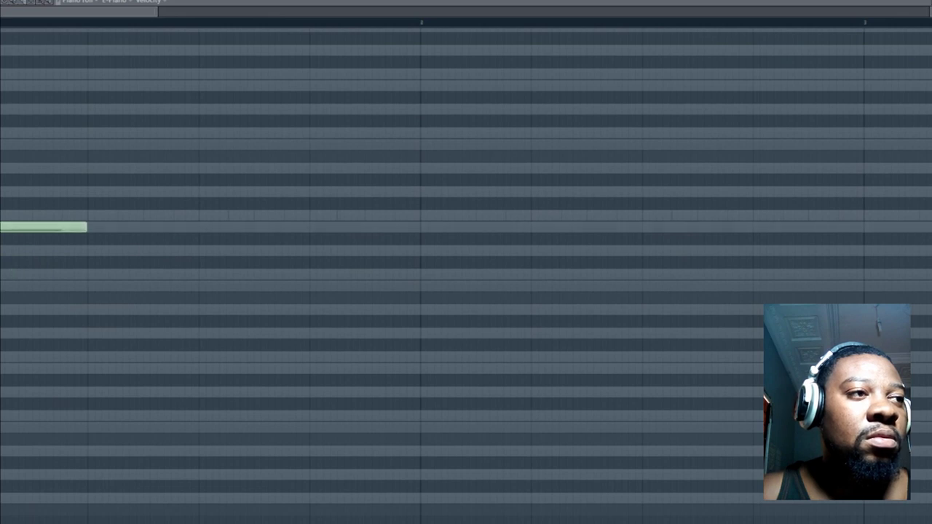
pyautogui.click(6, 275)
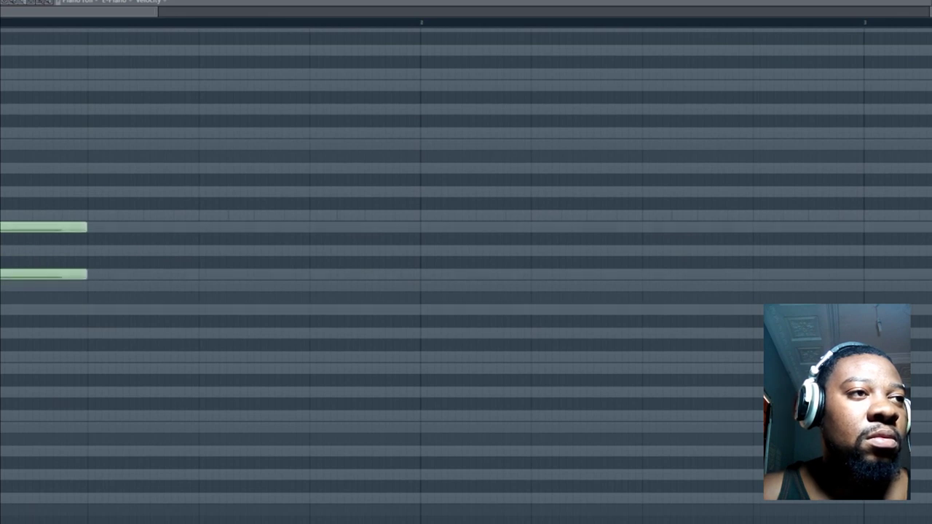
pyautogui.click(6, 309)
pyautogui.press('space')
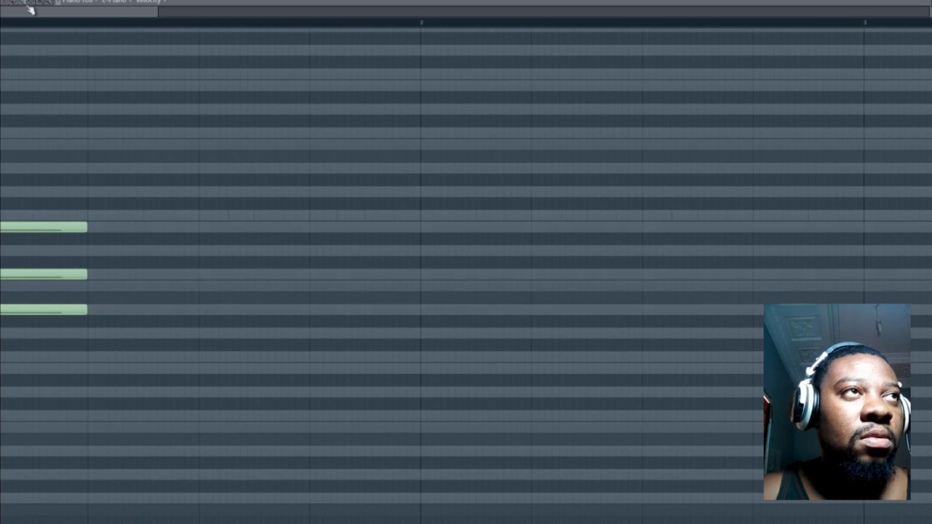
# Select all three E-Piano chord notes, lengthen them to the end of bar 1 and play the result.
pyautogui.click(30, 4)
pyautogui.moveTo(3, 190); pyautogui.dragTo(2, 406)
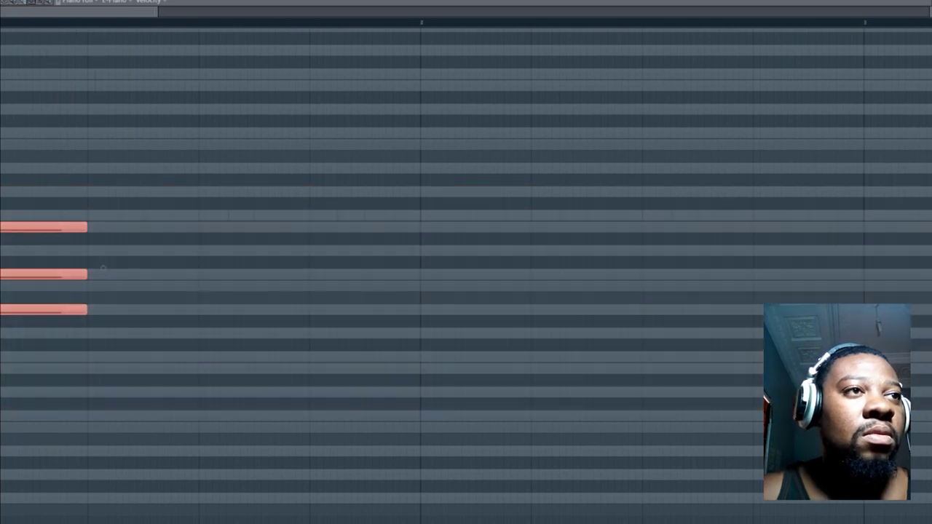
pyautogui.moveTo(414, 268); pyautogui.dragTo(427, 268)
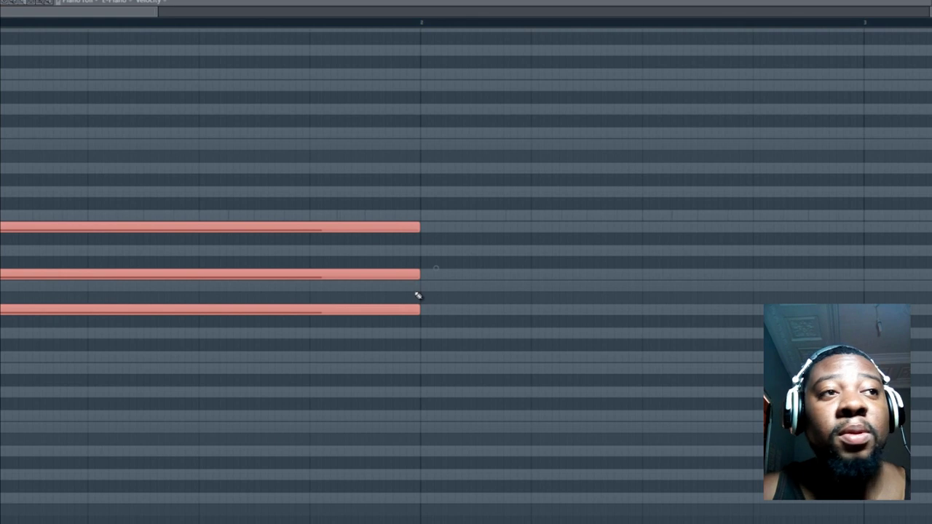
pyautogui.press('space')
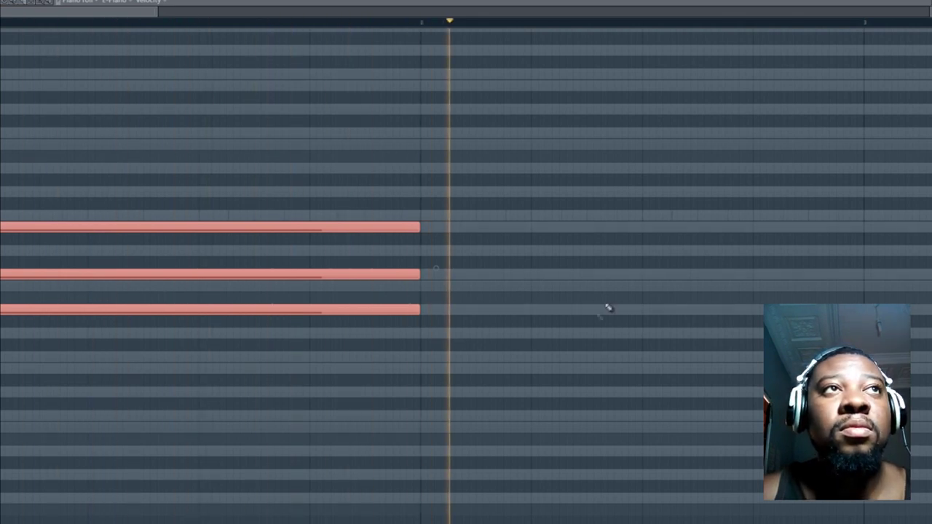
# Extend the selected E-Piano chord to the middle of bar 2 and play it back.
pyautogui.moveTo(451, 48); pyautogui.dragTo(475, 71)
pyautogui.press('space')
pyautogui.moveTo(141, 228); pyautogui.dragTo(205, 236)
pyautogui.press('space')
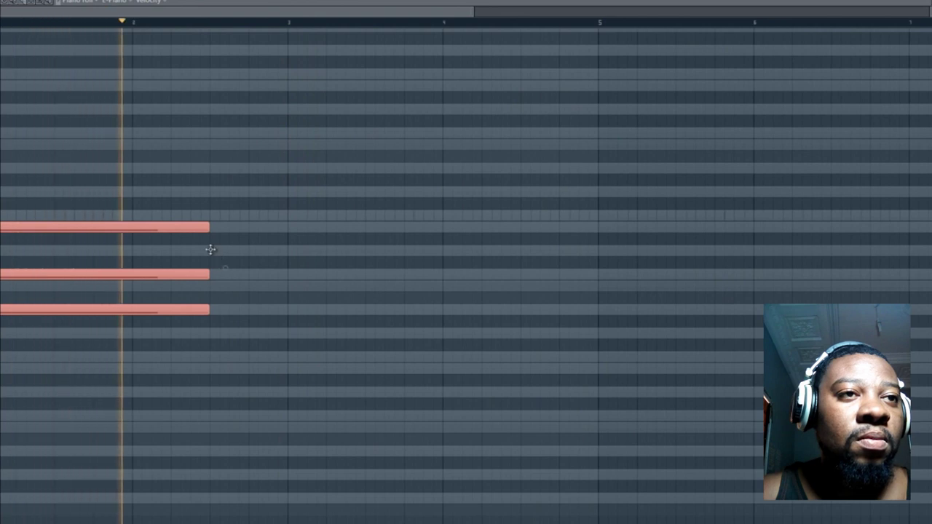
# Place an A4, F#4 and D4 chord starting in the middle of bar 2 and play it back.
pyautogui.click(211, 250)
pyautogui.click(213, 286)
pyautogui.moveTo(214, 285)
pyautogui.mouseDown()
pyautogui.moveTo(217, 311)
pyautogui.moveTo(219, 274)
pyautogui.moveTo(219, 295)
pyautogui.mouseUp()
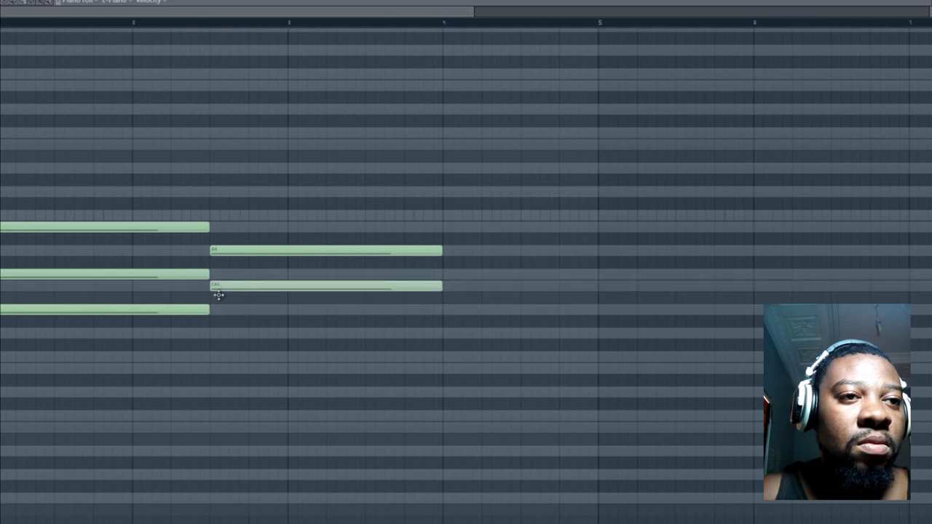
pyautogui.click(210, 332)
pyautogui.press('space')
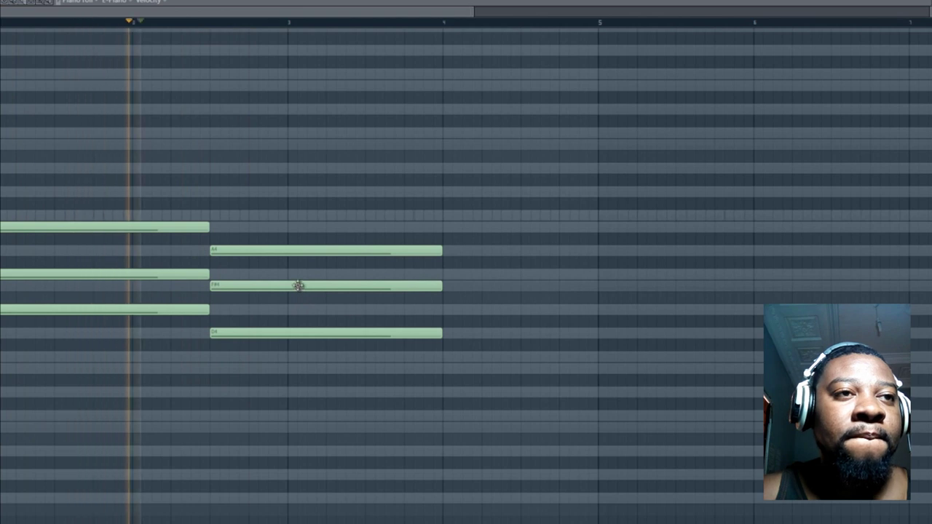
pyautogui.press('space')
# Shorten the three notes of the second chord to end at the start of bar 3.
pyautogui.moveTo(441, 250); pyautogui.dragTo(297, 255)
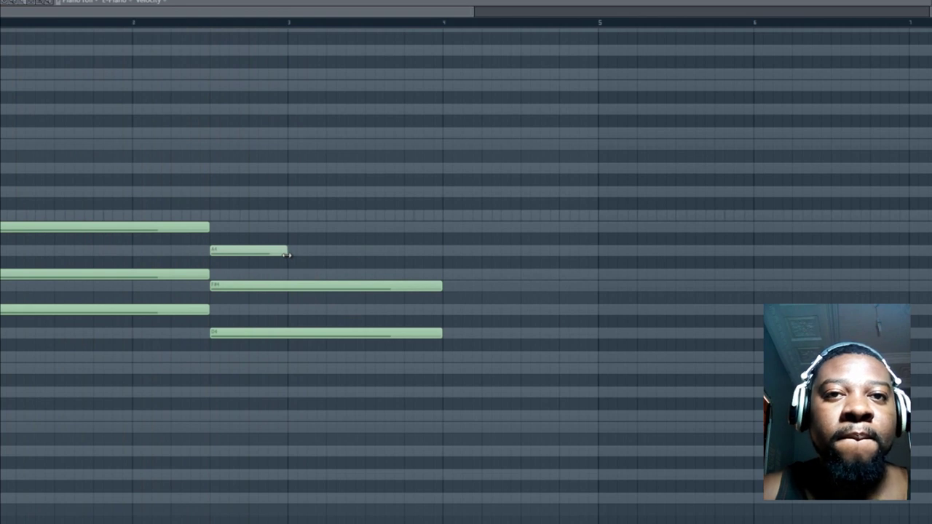
pyautogui.moveTo(293, 291); pyautogui.dragTo(285, 291)
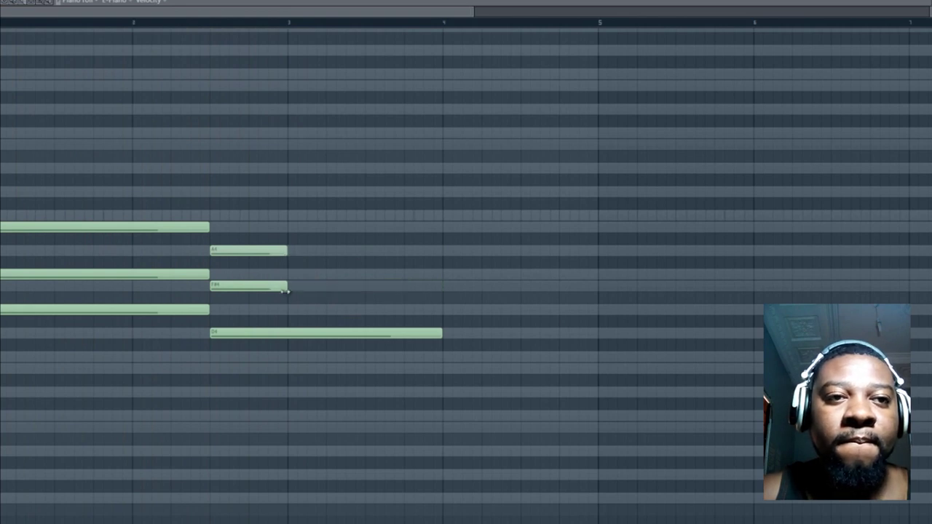
pyautogui.moveTo(433, 334); pyautogui.dragTo(292, 332)
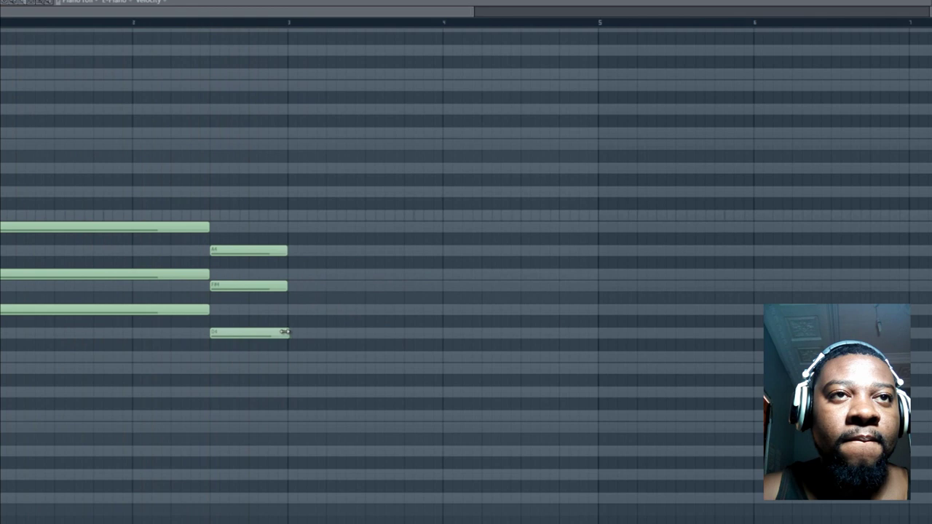
# Place a one-bar F#5, D5 and A4 chord at the start of bar 3 and play back the progression.
pyautogui.click(289, 192)
pyautogui.moveTo(297, 184); pyautogui.dragTo(288, 147)
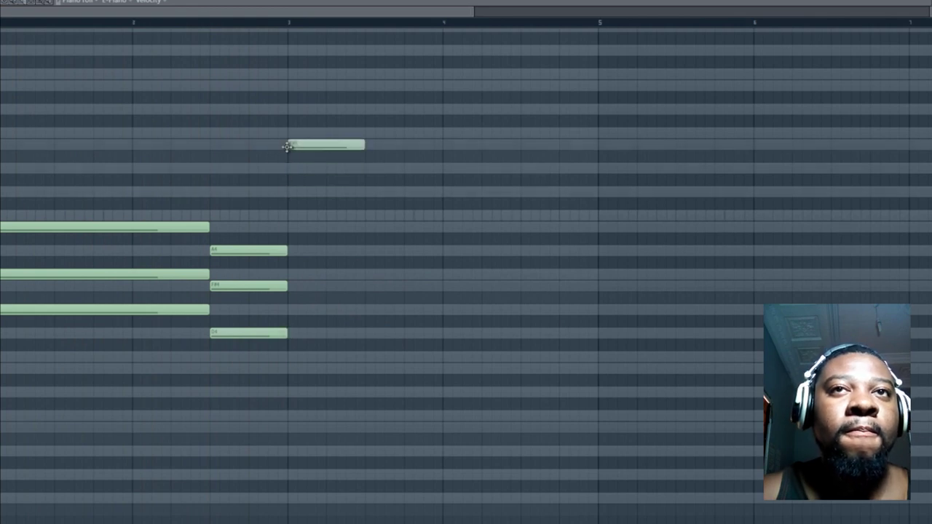
pyautogui.moveTo(364, 147); pyautogui.dragTo(444, 152)
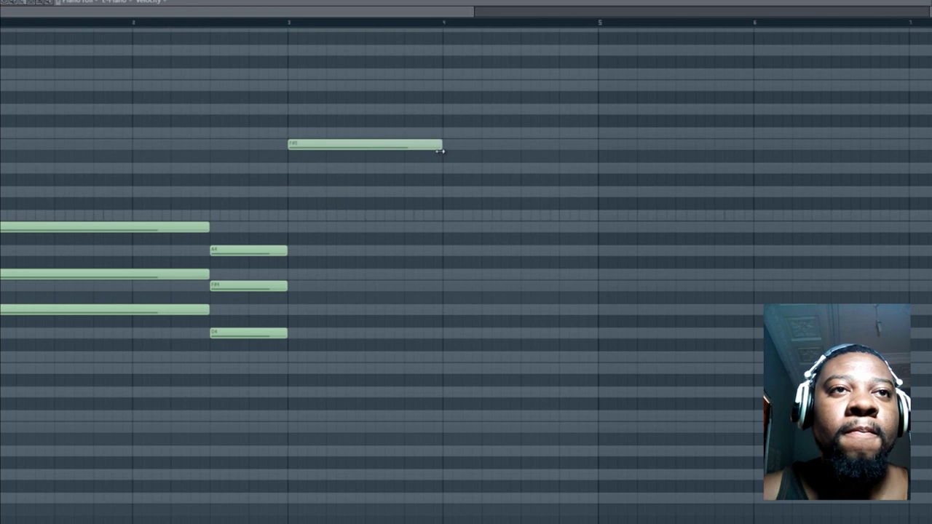
pyautogui.click(288, 191)
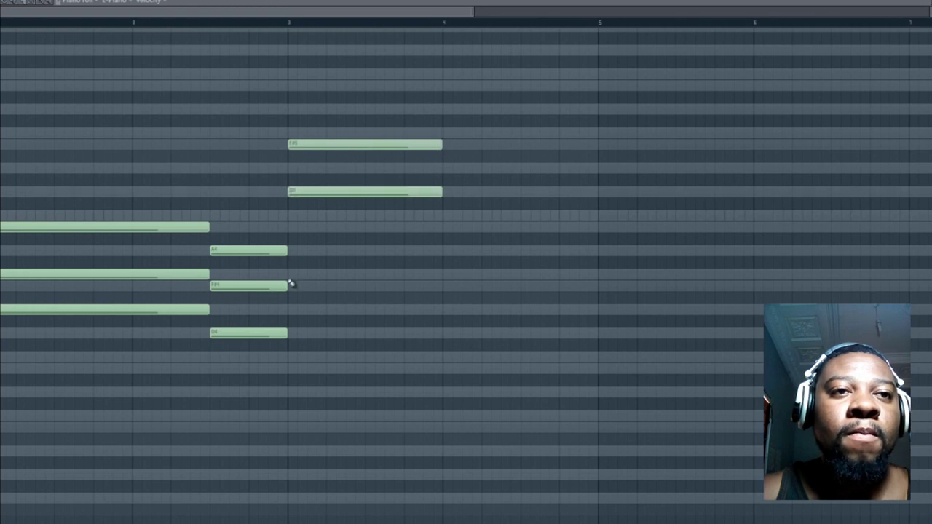
pyautogui.moveTo(289, 286); pyautogui.dragTo(289, 246)
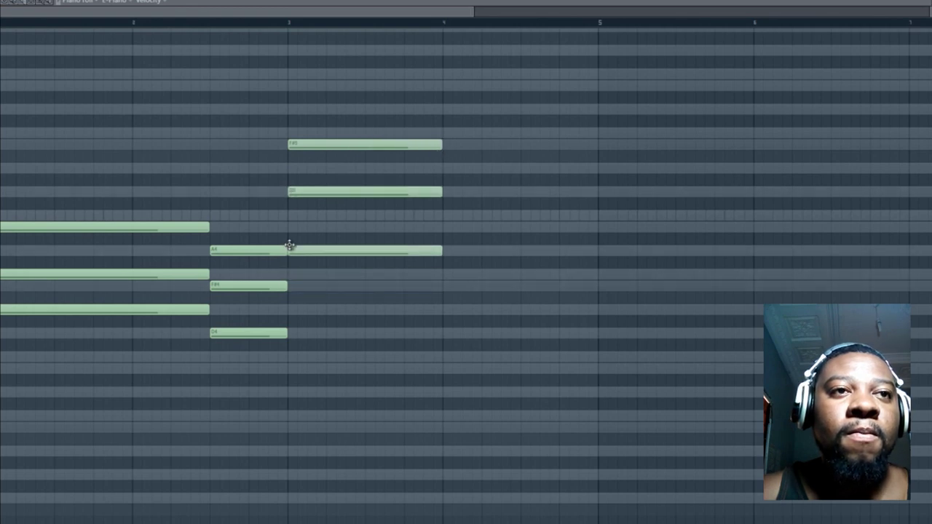
pyautogui.press('space')
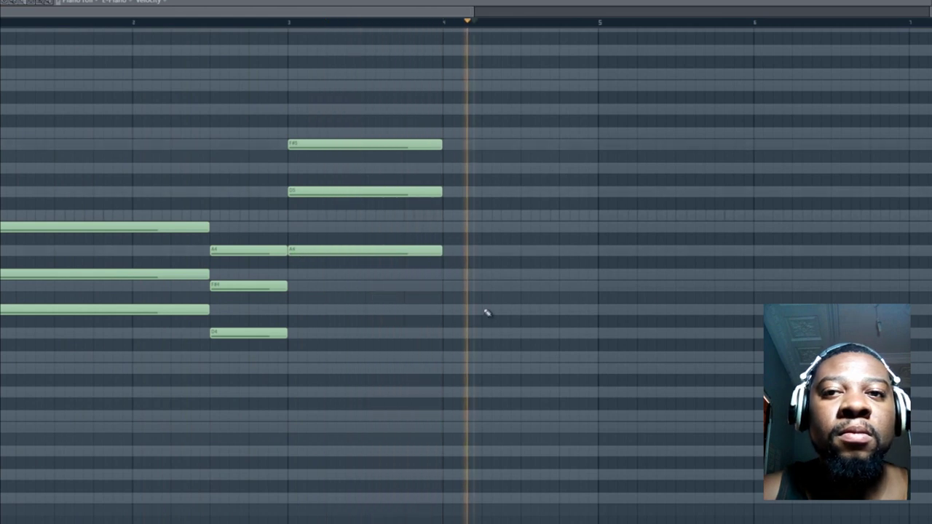
pyautogui.press('space')
# Add an A4, G4 and E4 chord from the middle of bar 4, shorten it to the bar's end and play it back.
pyautogui.moveTo(521, 333); pyautogui.dragTo(524, 262)
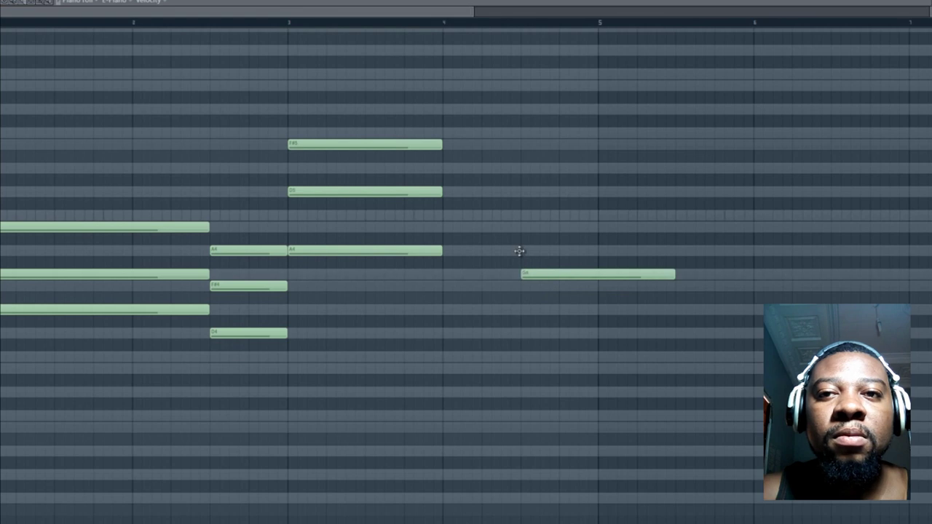
pyautogui.click(519, 251)
pyautogui.moveTo(521, 332); pyautogui.dragTo(520, 310)
pyautogui.press('space')
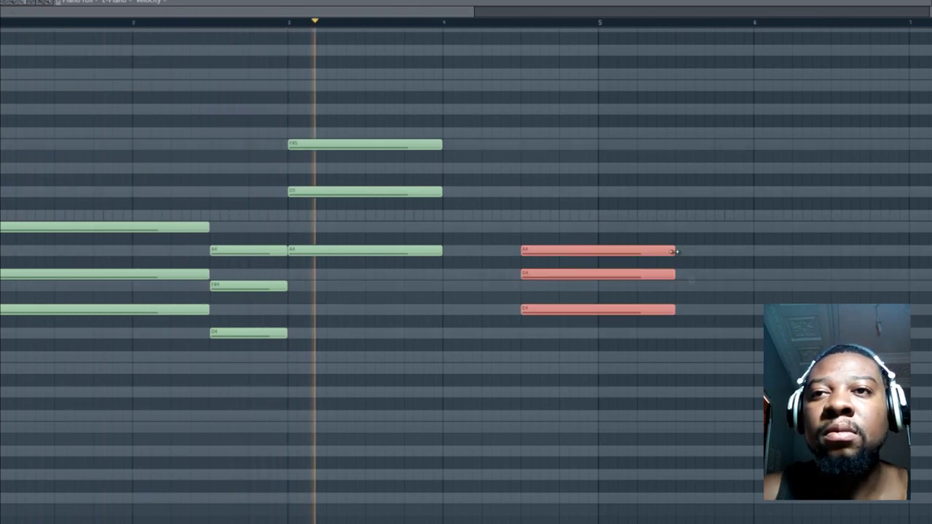
pyautogui.moveTo(675, 252); pyautogui.dragTo(597, 255)
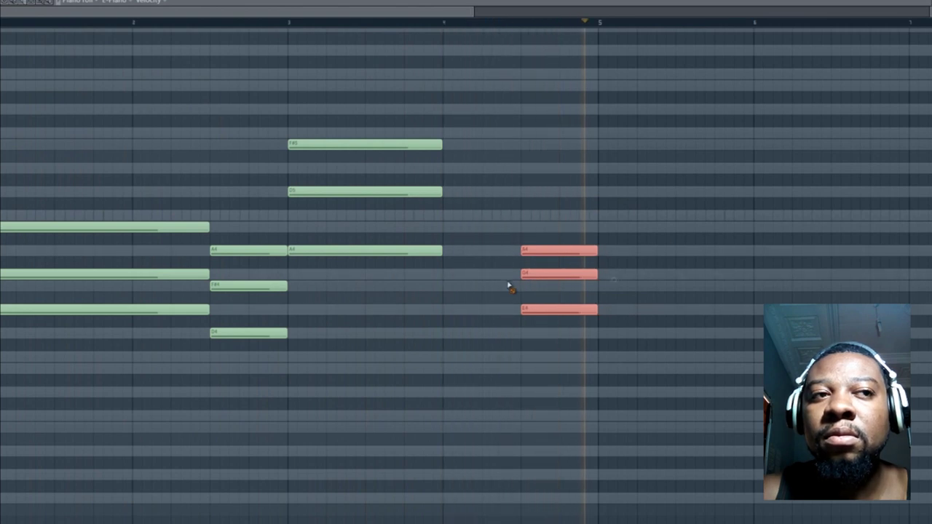
pyautogui.click(532, 273)
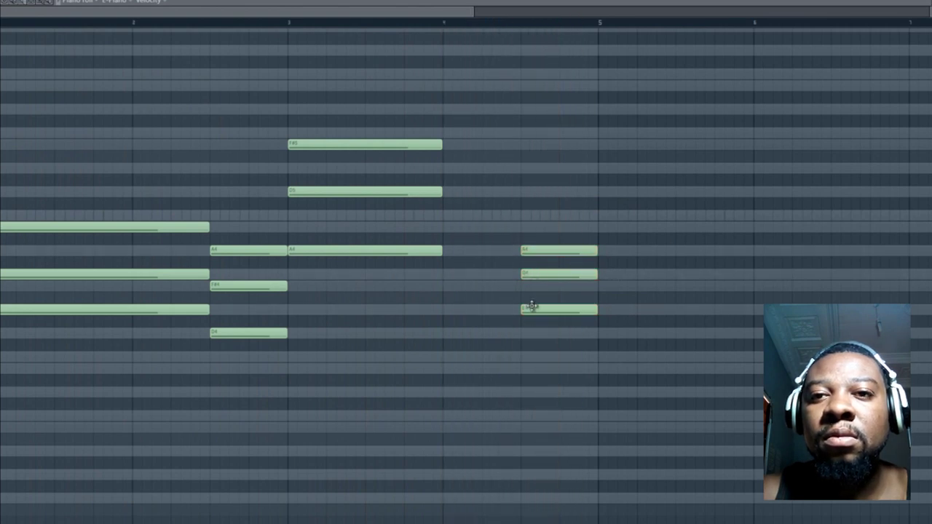
# Lower the last chord's E4 to B3 and lengthen the bar 3 chord to the middle of bar 4.
pyautogui.moveTo(532, 336); pyautogui.dragTo(532, 369)
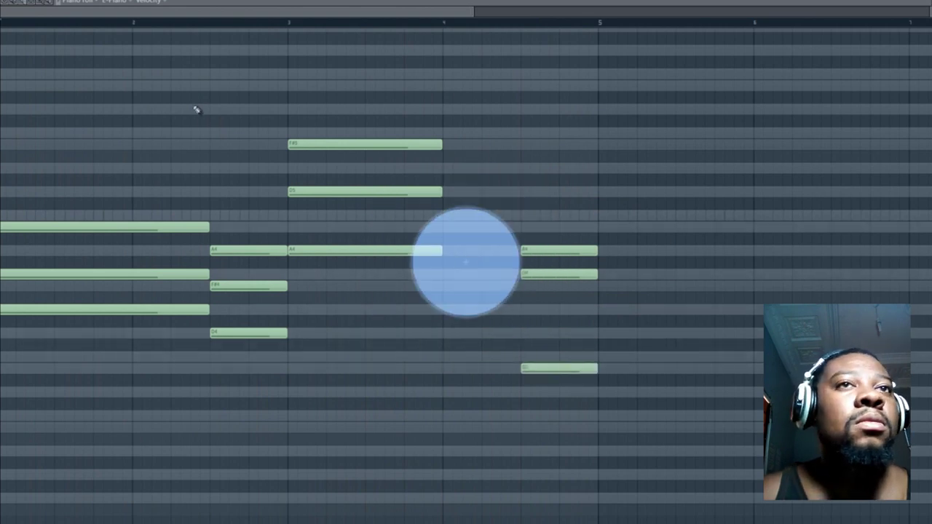
pyautogui.moveTo(389, 116); pyautogui.dragTo(400, 290)
pyautogui.moveTo(441, 143); pyautogui.dragTo(515, 148)
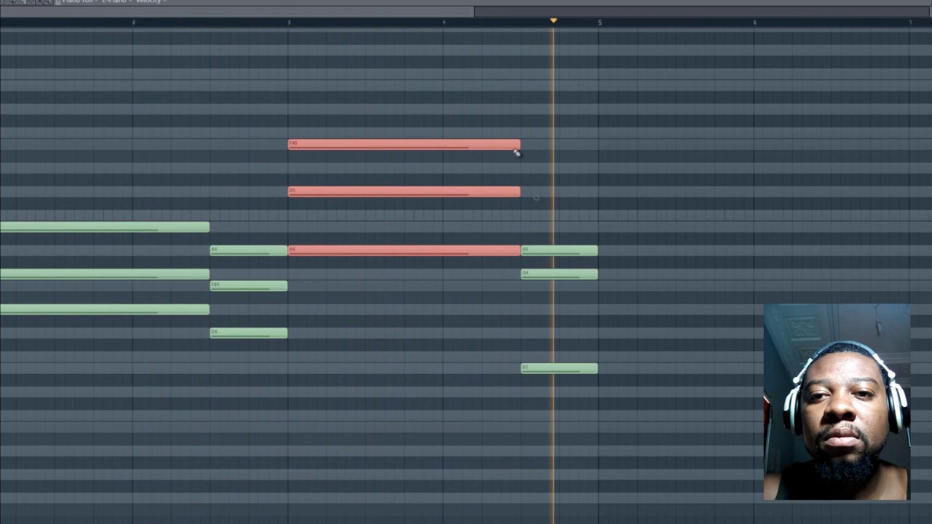
# Raise the last chord's lowest note to E4, lower its G4 to F#4 and play the result.
pyautogui.moveTo(541, 377); pyautogui.dragTo(544, 307)
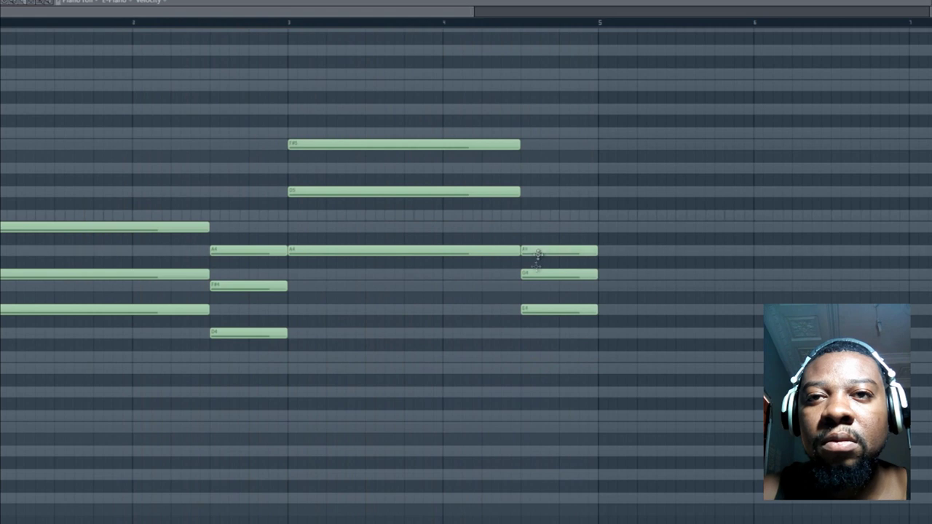
pyautogui.moveTo(535, 272); pyautogui.dragTo(534, 289)
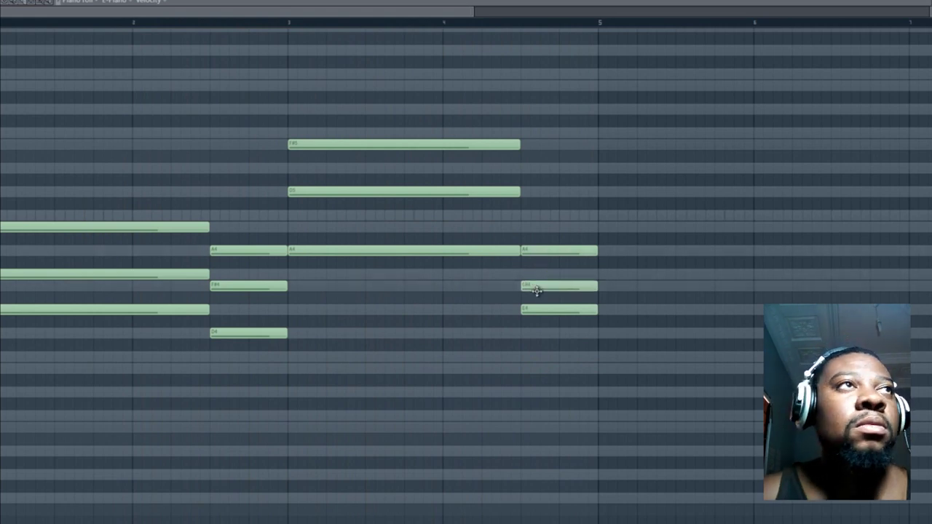
pyautogui.press('space')
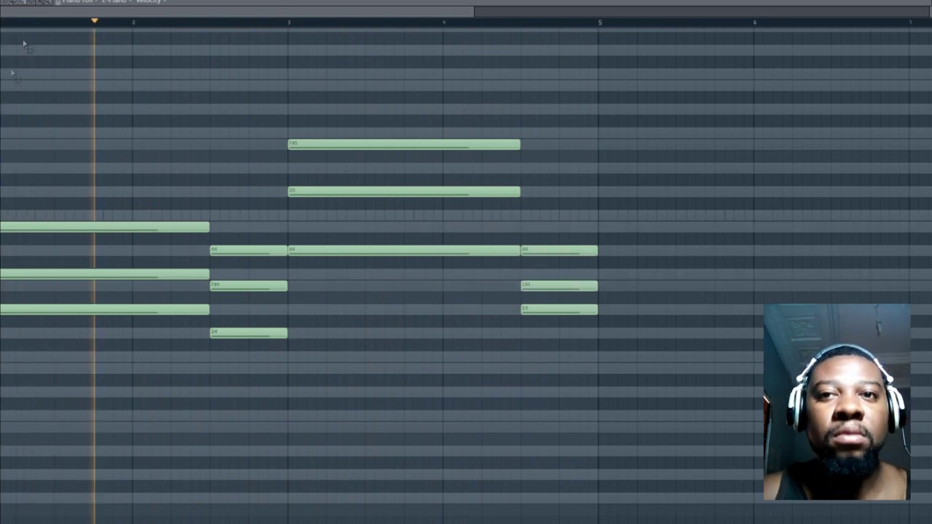
# Duplicate the whole four-bar E-Piano progression to start at bar 5 and play it back.
pyautogui.moveTo(930, 71); pyautogui.dragTo(2, 420)
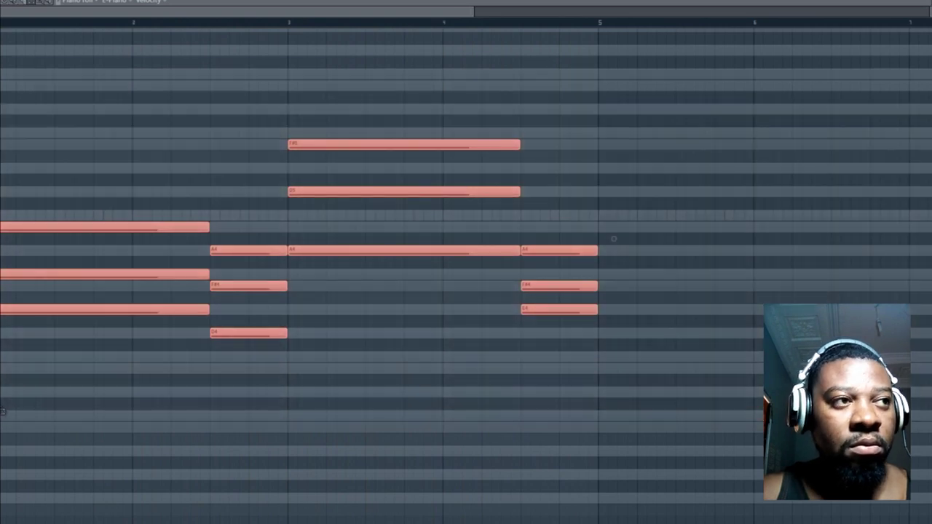
pyautogui.moveTo(662, 358); pyautogui.dragTo(619, 350)
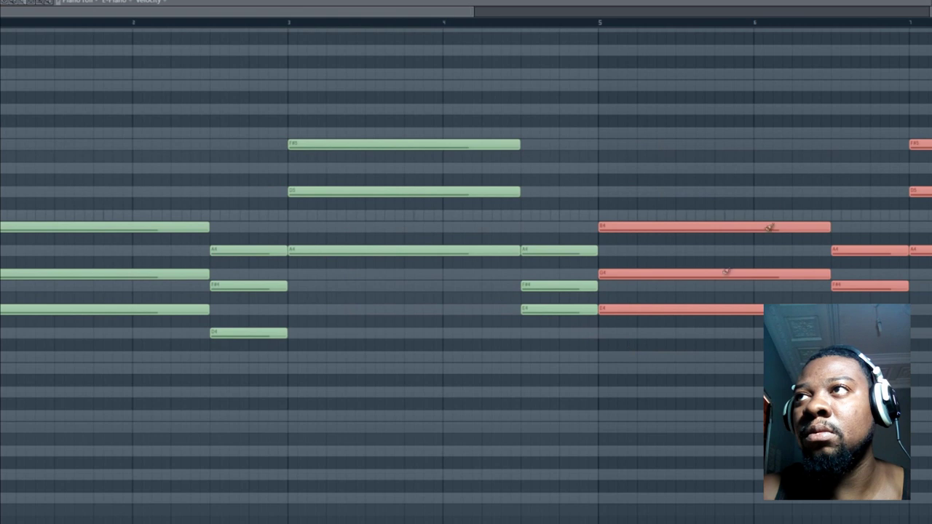
pyautogui.press('space')
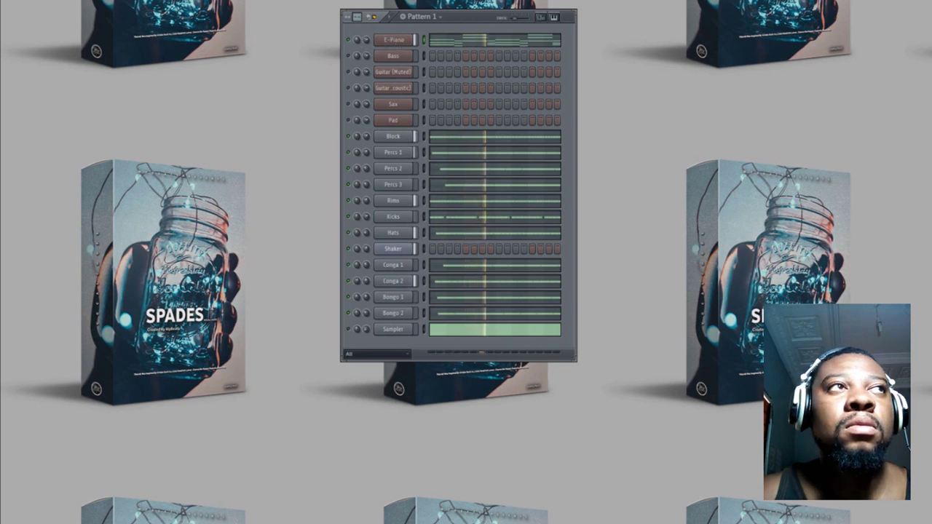
# Save the project and reopen the E-Piano channel's piano roll.
pyautogui.click(0, 0)
pyautogui.click(1, 17)
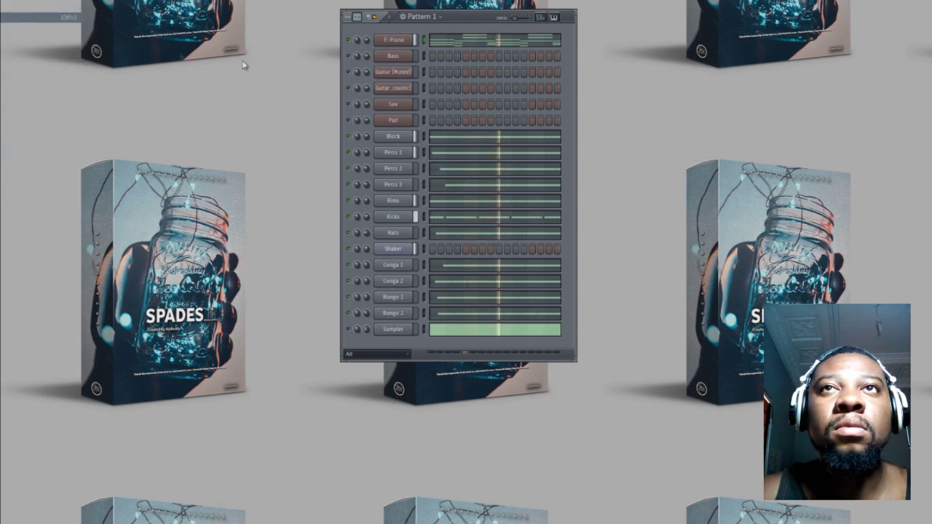
pyautogui.rightClick(394, 43)
pyautogui.click(415, 38)
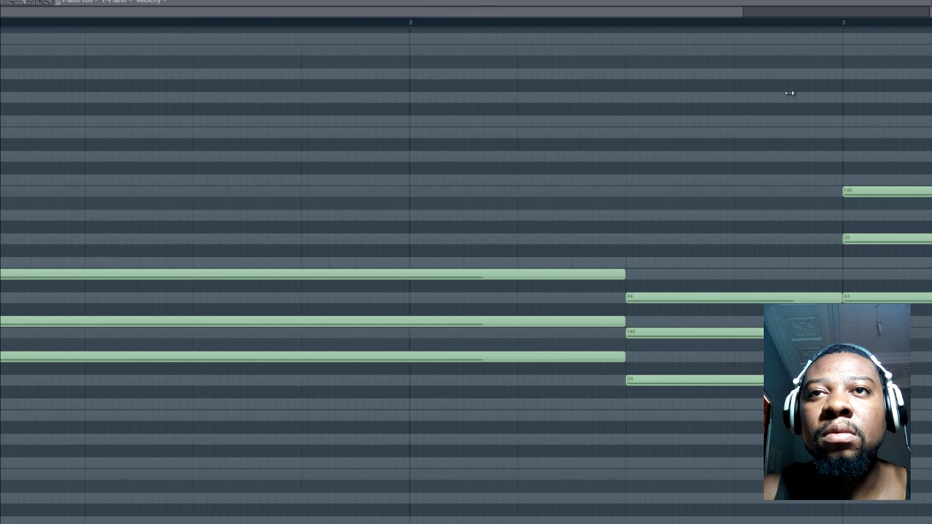
# Lower the bar 7 chord's F#5 to E5 and its A4 to G4, playing back from bar 6.
pyautogui.moveTo(160, 11); pyautogui.dragTo(790, 93)
pyautogui.moveTo(564, 195); pyautogui.dragTo(565, 217)
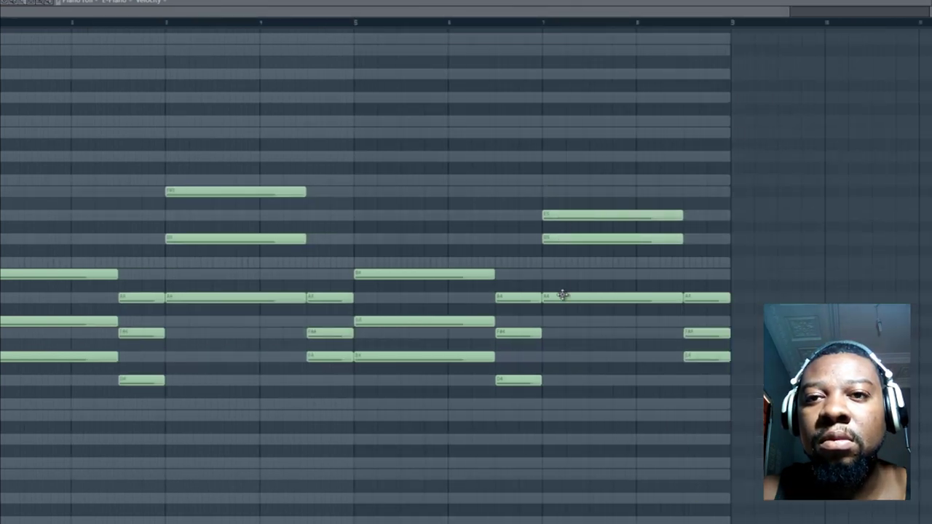
pyautogui.moveTo(563, 298); pyautogui.dragTo(565, 320)
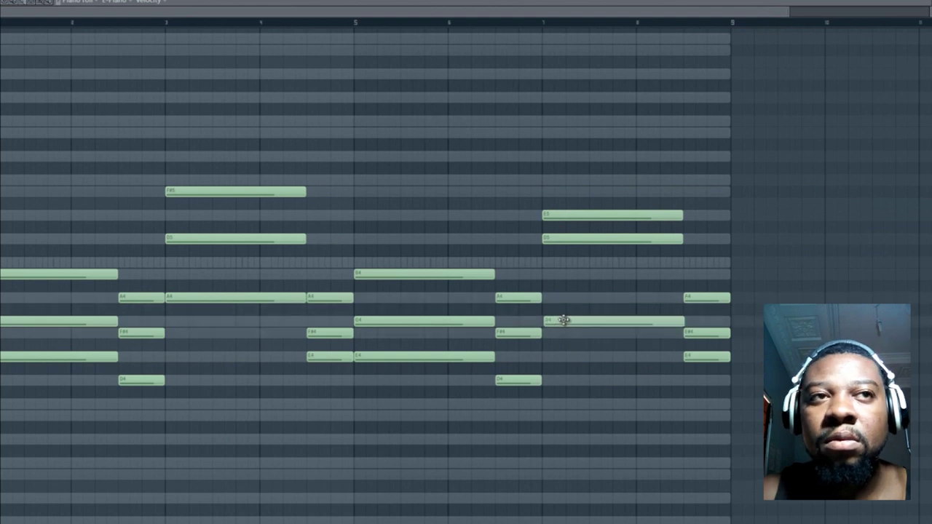
pyautogui.press('space')
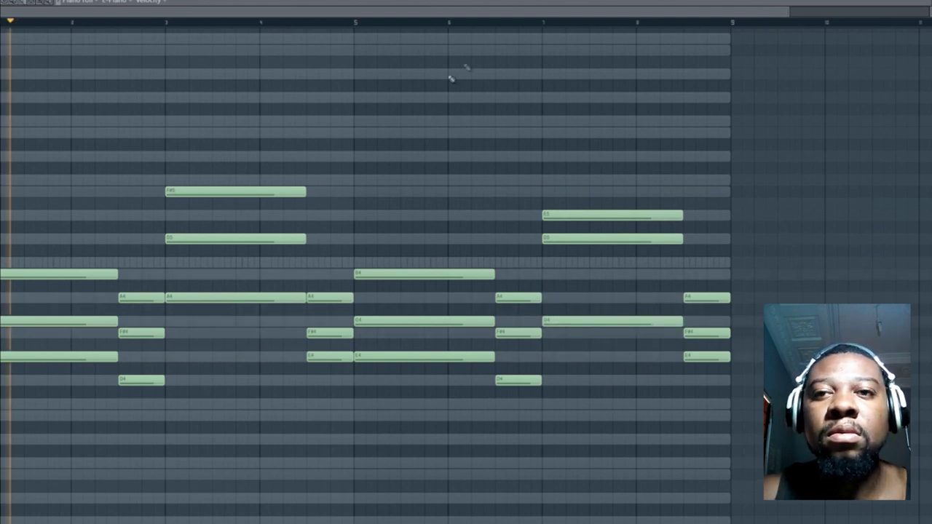
pyautogui.click(537, 23)
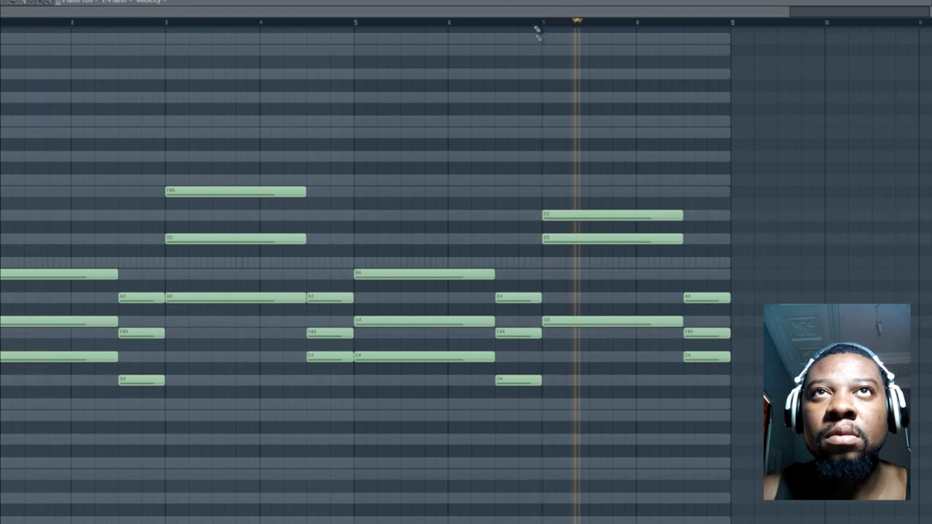
pyautogui.click(452, 26)
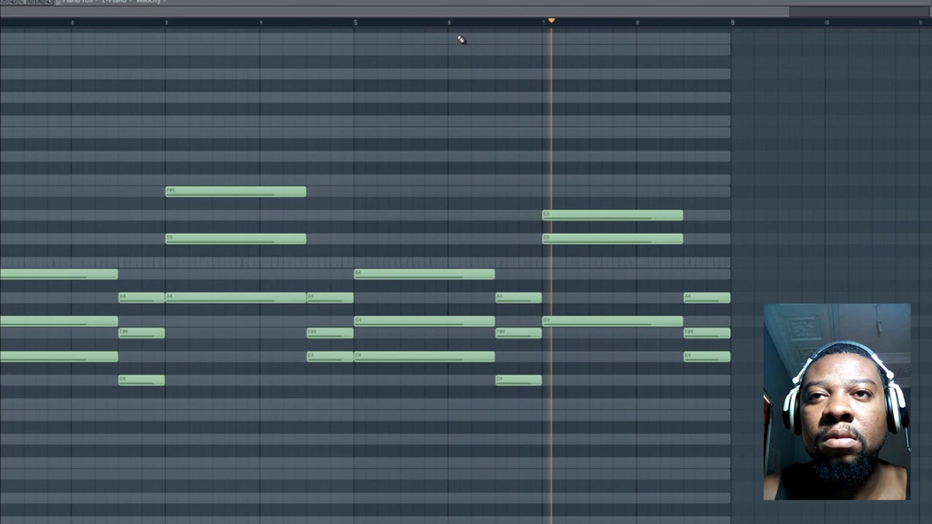
# Lower the bar 7 chord's D5 to B4 and its E5 to D5, playing back from the middle of bar 6.
pyautogui.press('space')
pyautogui.moveTo(550, 263); pyautogui.dragTo(550, 277)
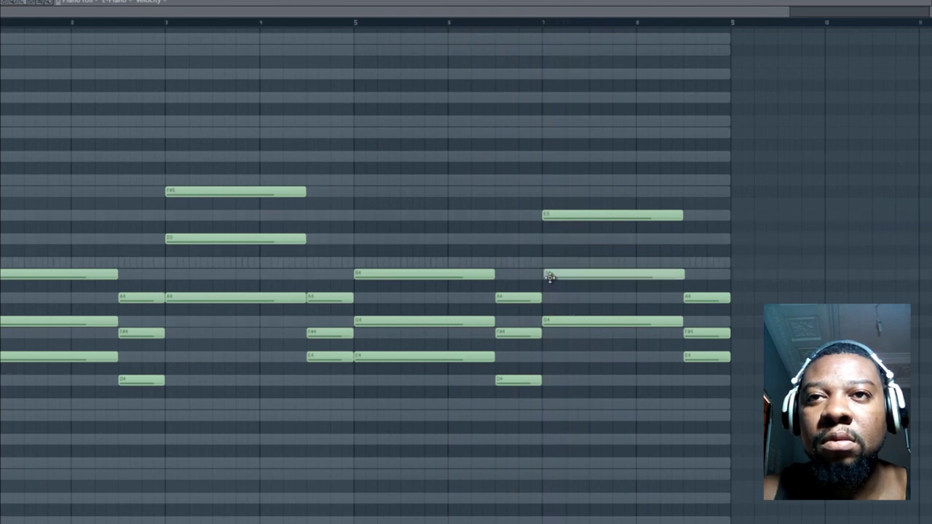
pyautogui.moveTo(557, 212); pyautogui.dragTo(557, 234)
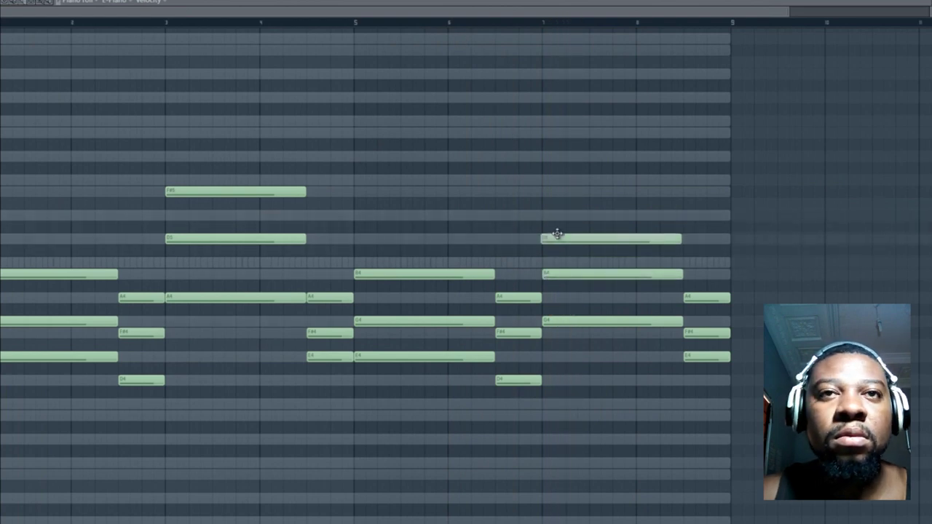
pyautogui.press('space')
pyautogui.click(496, 28)
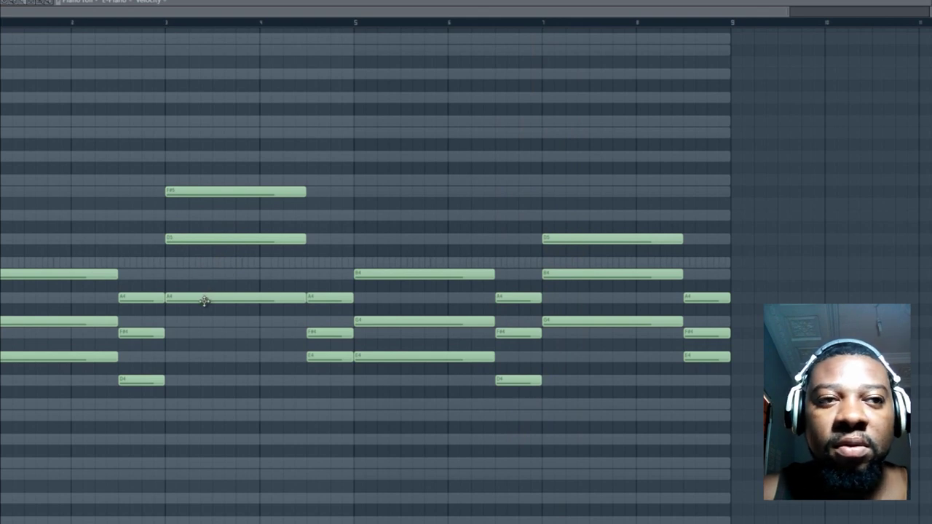
# Lower the bar 3 chord's notes from A4 to F#4, D5 to B4 and F#5 to D5.
pyautogui.moveTo(203, 343); pyautogui.dragTo(203, 338)
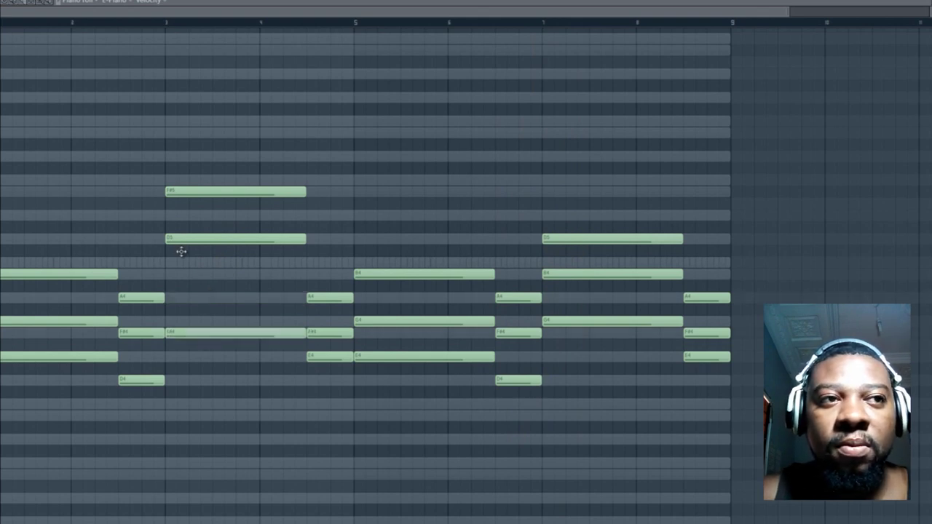
pyautogui.moveTo(184, 269); pyautogui.dragTo(185, 277)
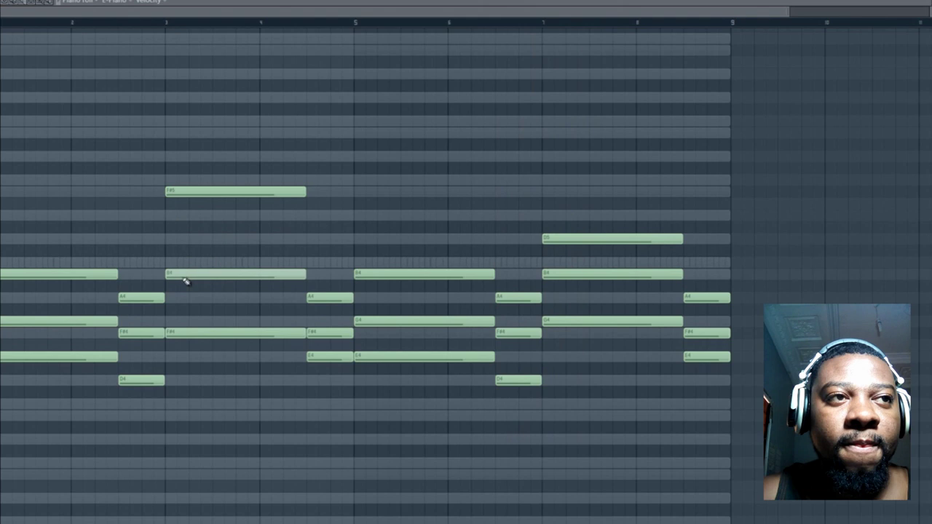
pyautogui.moveTo(194, 191); pyautogui.dragTo(194, 236)
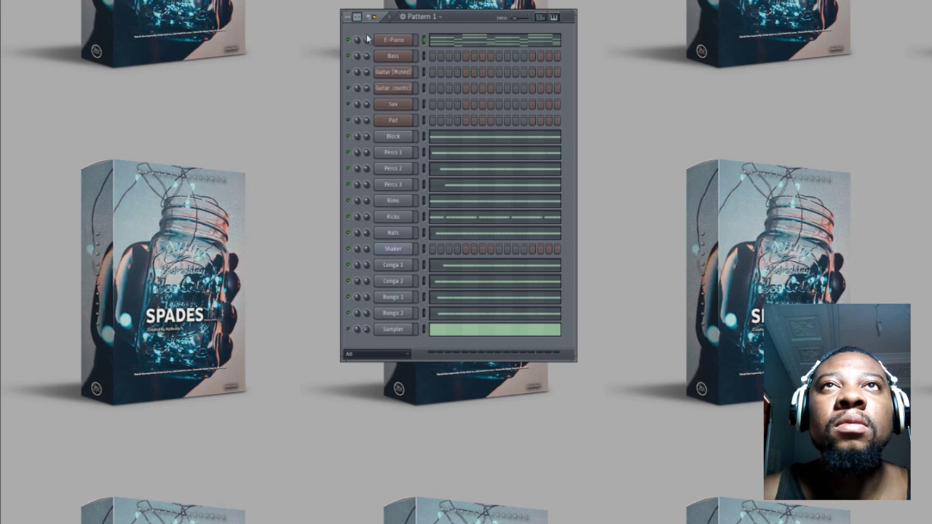
# Link the E-Piano channel to mixer Insert 26 and solo the channel.
pyautogui.press('F9')
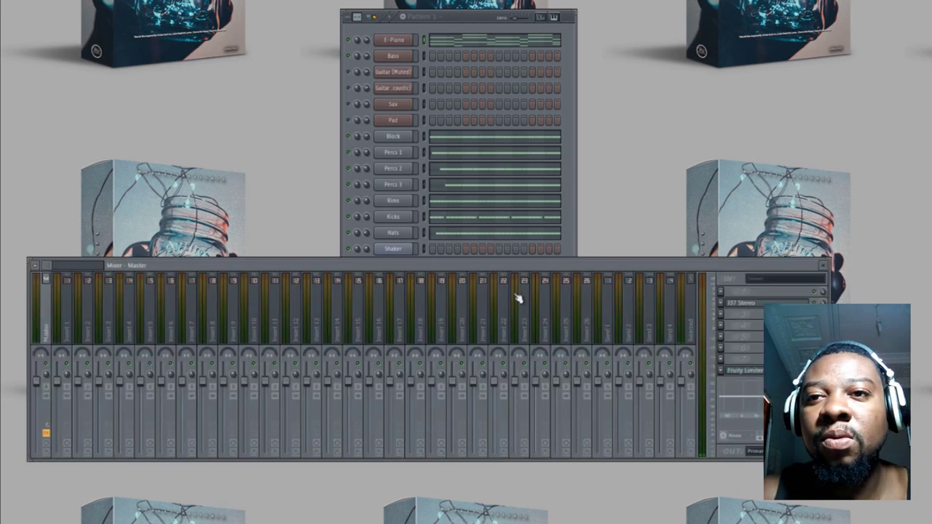
pyautogui.rightClick(590, 329)
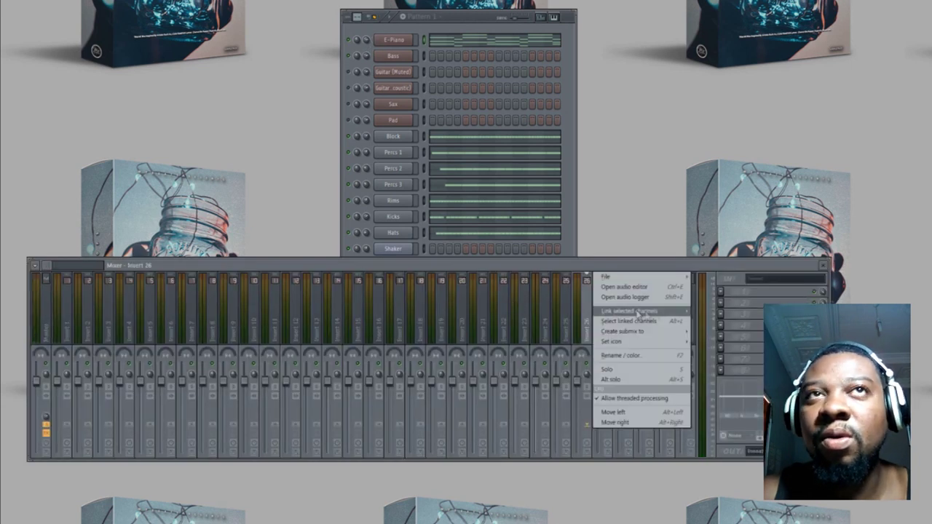
pyautogui.click(709, 315)
pyautogui.click(349, 52)
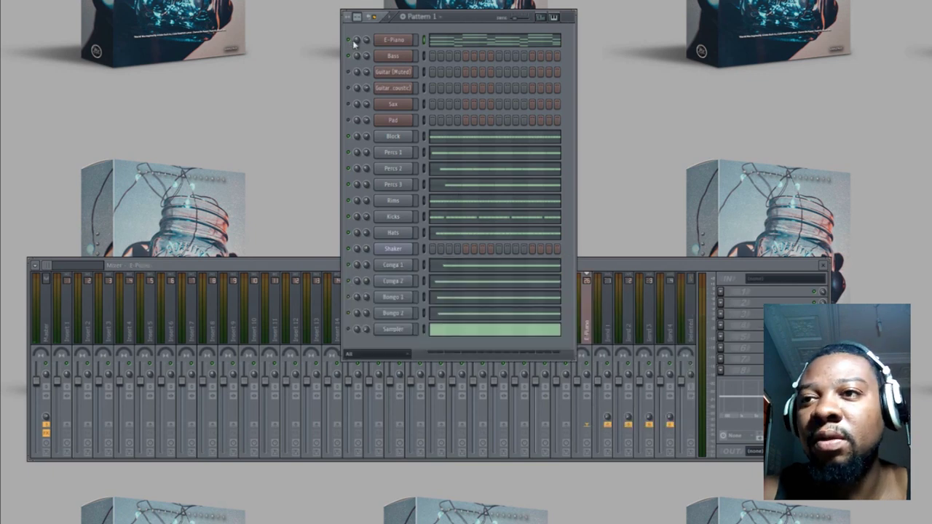
# Load Fruity Parametric EQ 2 in the E-Piano track's first effect slot and make band 1 a high-pass with its cutoff just below band 3.
pyautogui.click(721, 291)
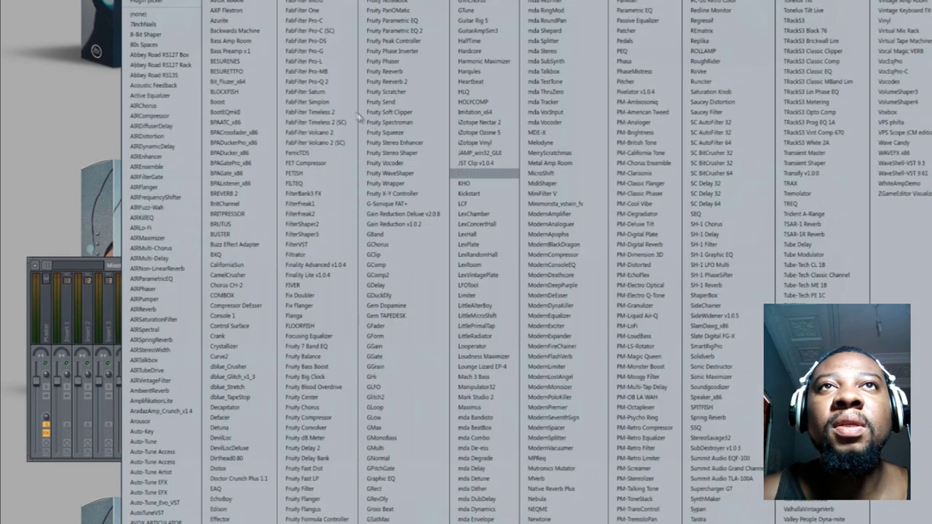
pyautogui.click(428, 33)
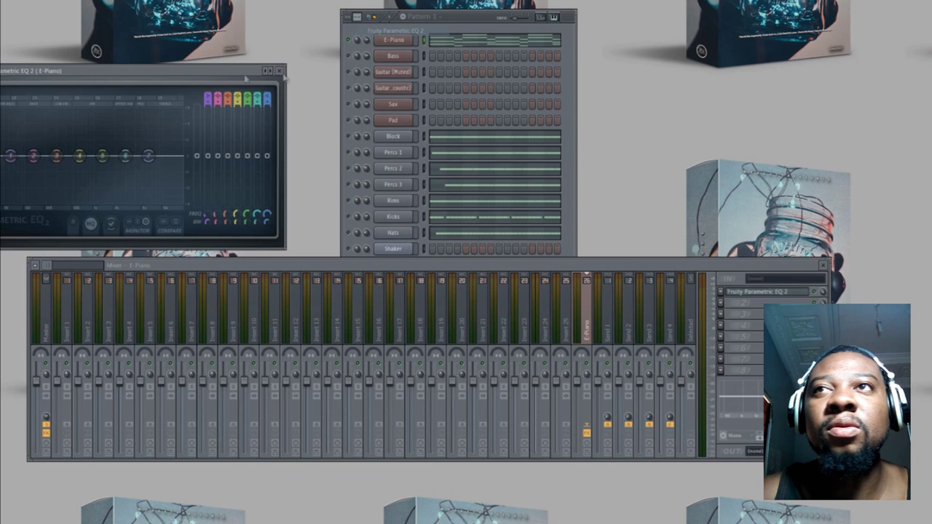
pyautogui.moveTo(233, 73); pyautogui.dragTo(750, 75)
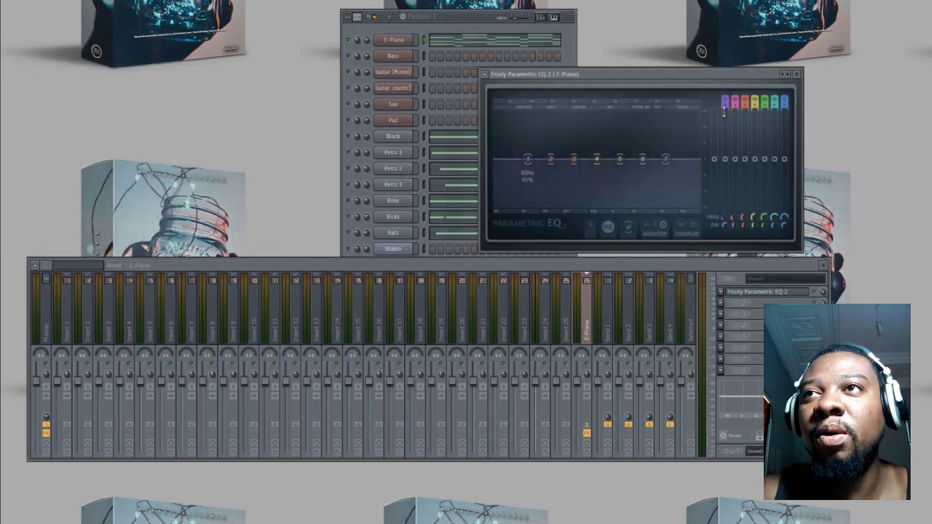
pyautogui.click(725, 103)
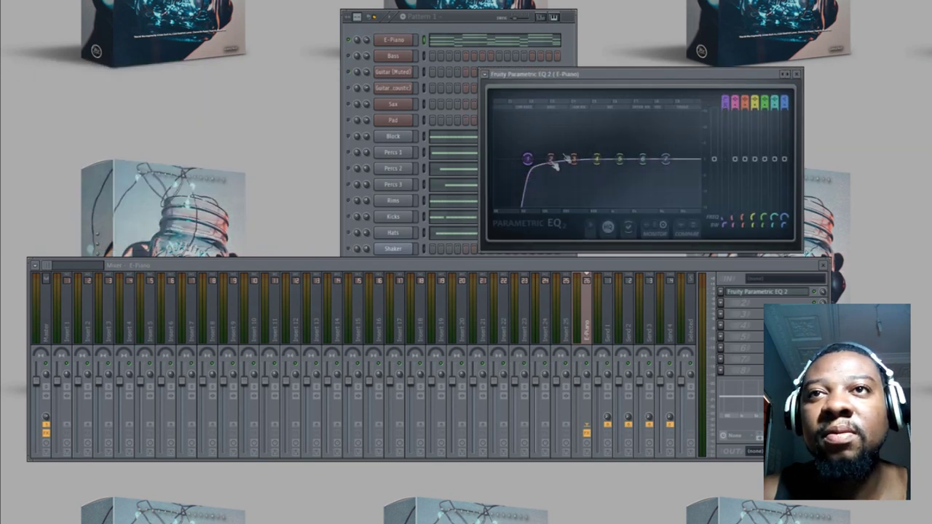
pyautogui.moveTo(542, 160); pyautogui.dragTo(574, 163)
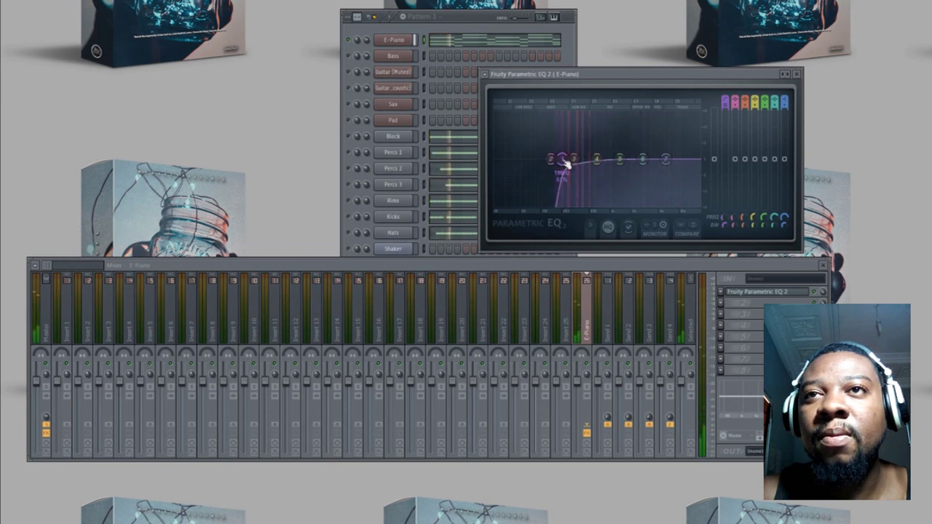
pyautogui.moveTo(567, 164); pyautogui.dragTo(574, 167)
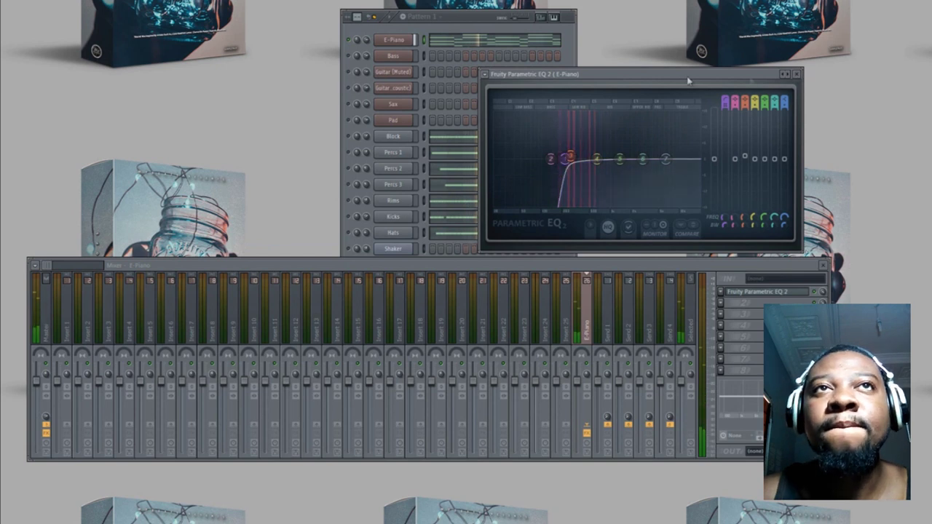
pyautogui.click(797, 73)
# Set the master level of the E-Piano channel's Xpand!2 instrument to +5.8 dB and unsolo the channel.
pyautogui.click(393, 42)
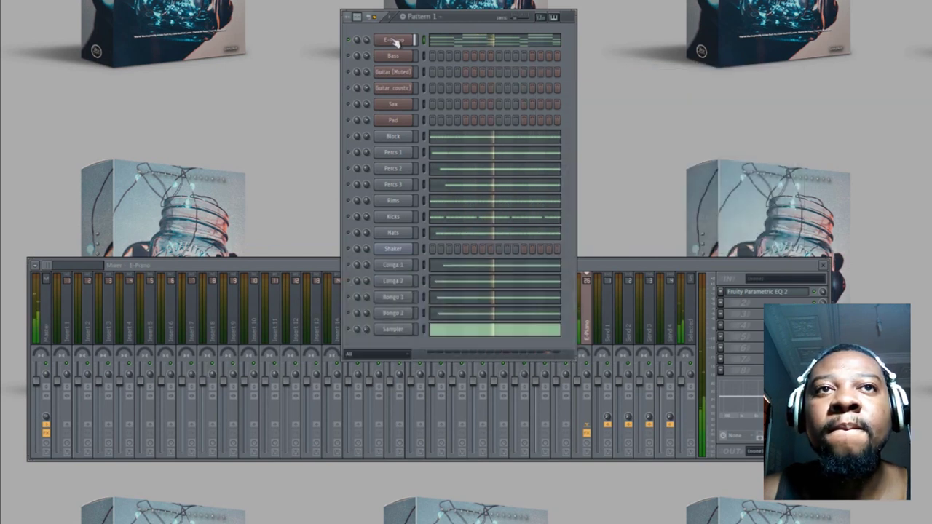
pyautogui.click(394, 41)
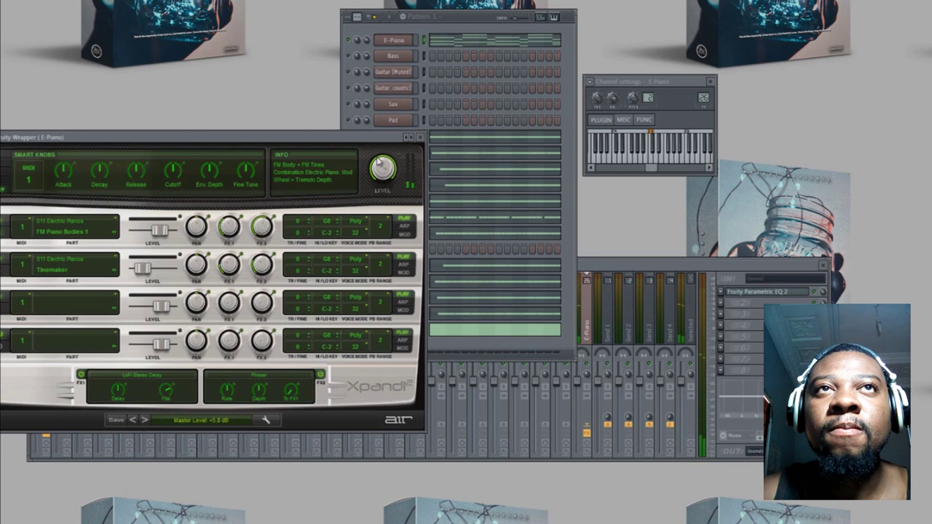
pyautogui.click(466, 16)
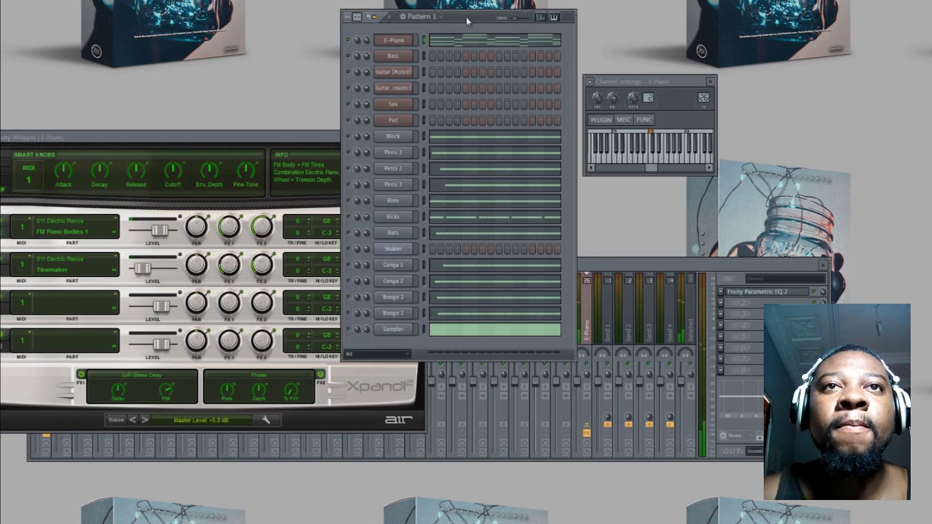
pyautogui.rightClick(353, 41)
pyautogui.click(350, 41)
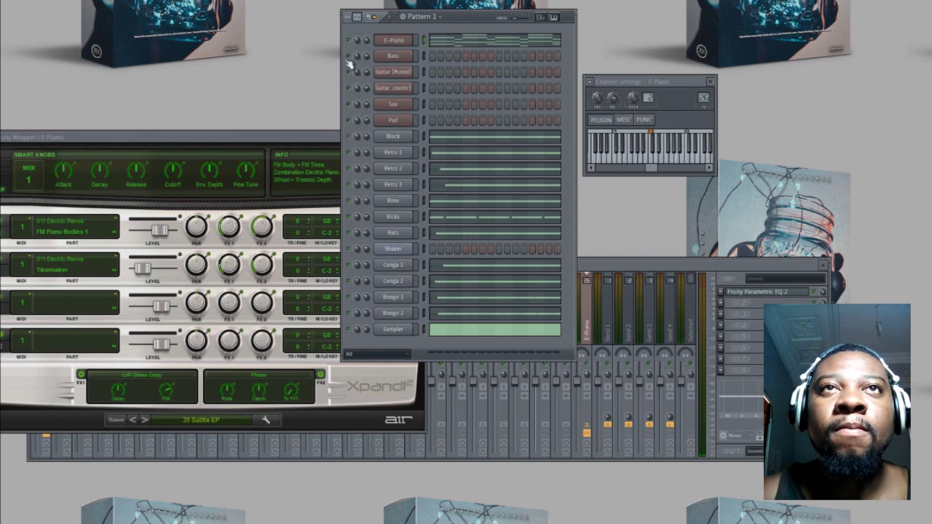
# Open the Bass channel's piano roll and draw a three-beat B4 note at the start of bar 1.
pyautogui.rightClick(403, 54)
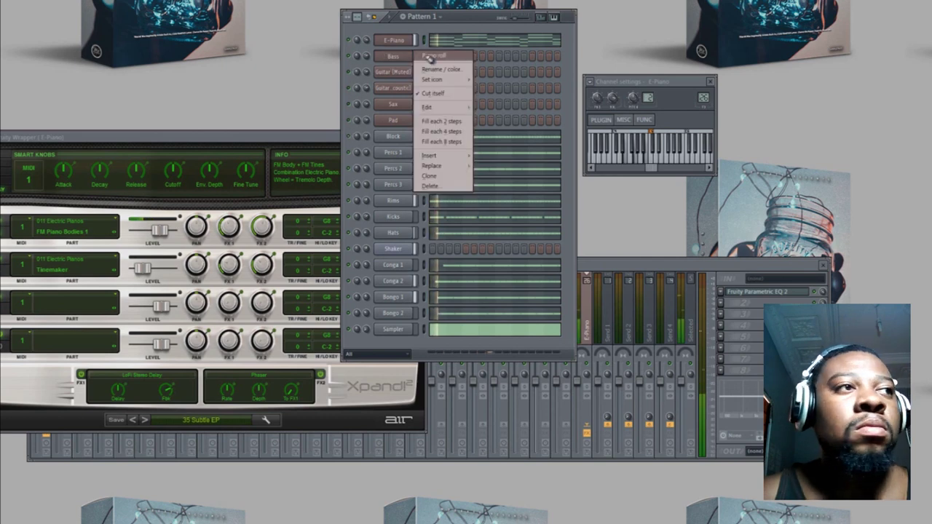
pyautogui.click(431, 61)
pyautogui.press('space')
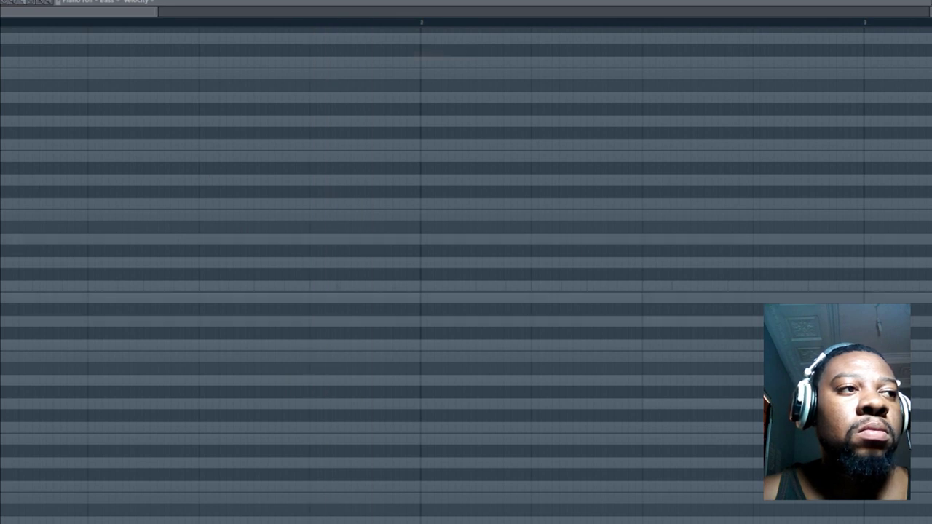
pyautogui.click(2, 298)
pyautogui.press('space')
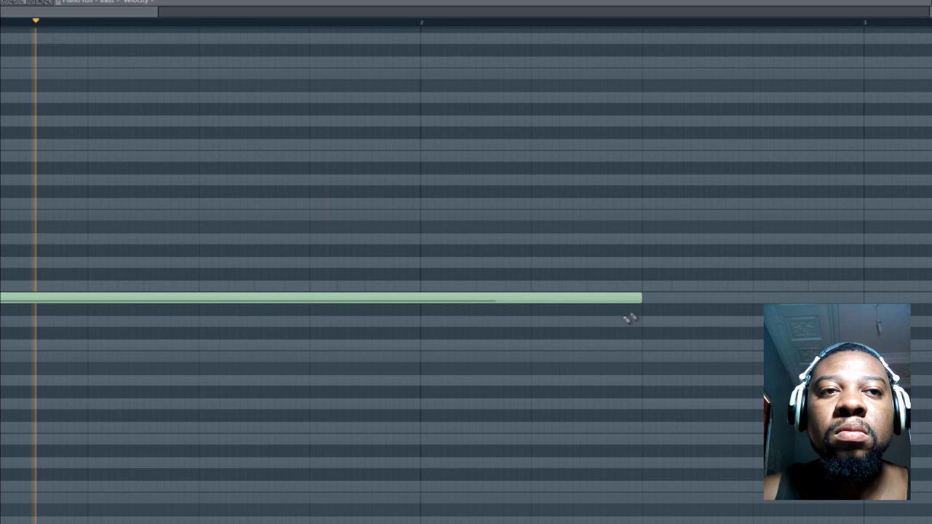
pyautogui.moveTo(640, 297); pyautogui.dragTo(308, 298)
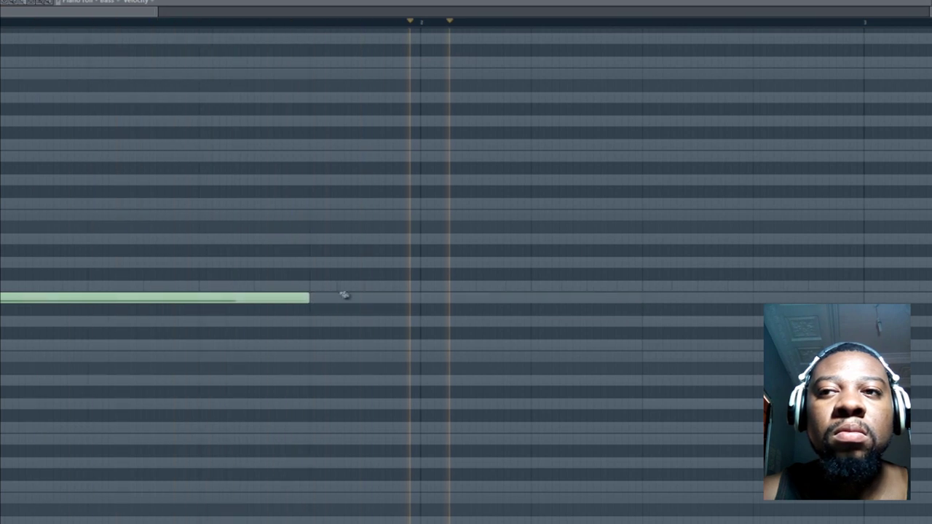
pyautogui.press('space')
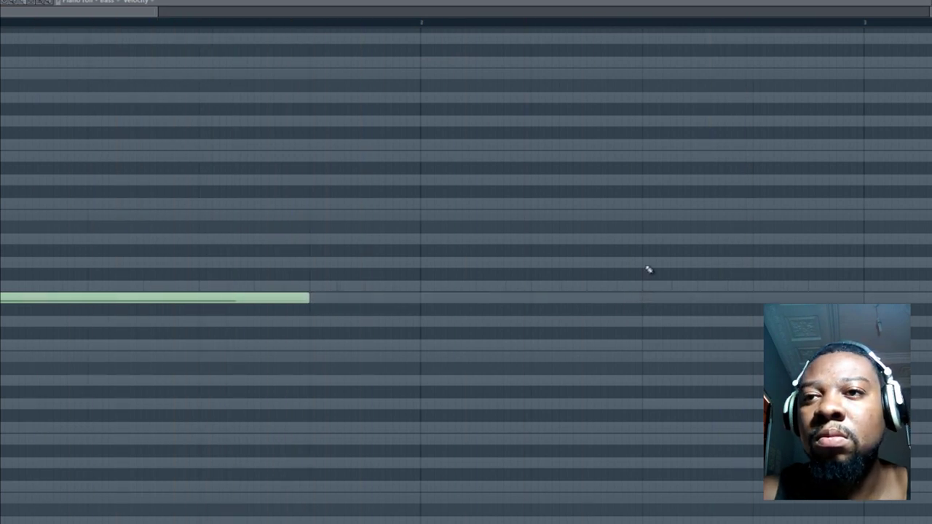
# Try a D5 in the middle of bar 2, replace it with a three-beat A4 note there, and play it back.
pyautogui.click(643, 262)
pyautogui.rightClick(645, 263)
pyautogui.click(641, 324)
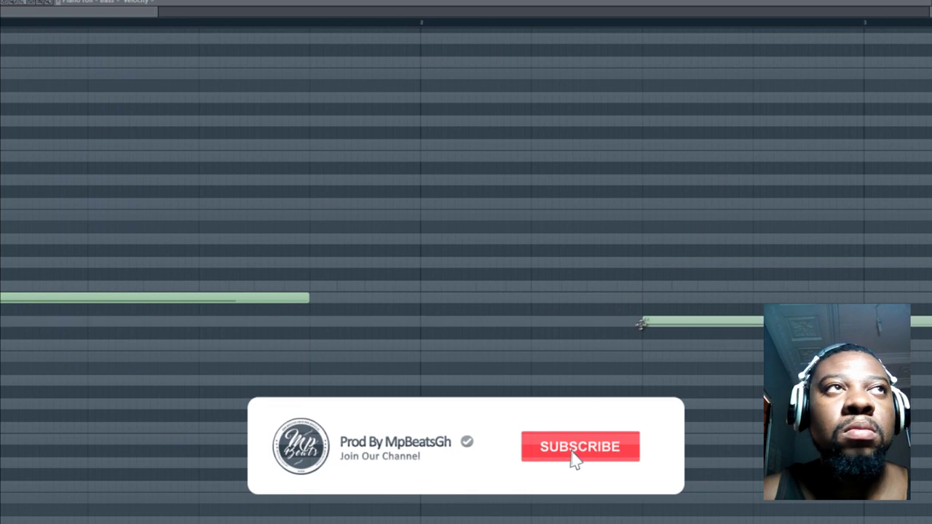
pyautogui.press('space')
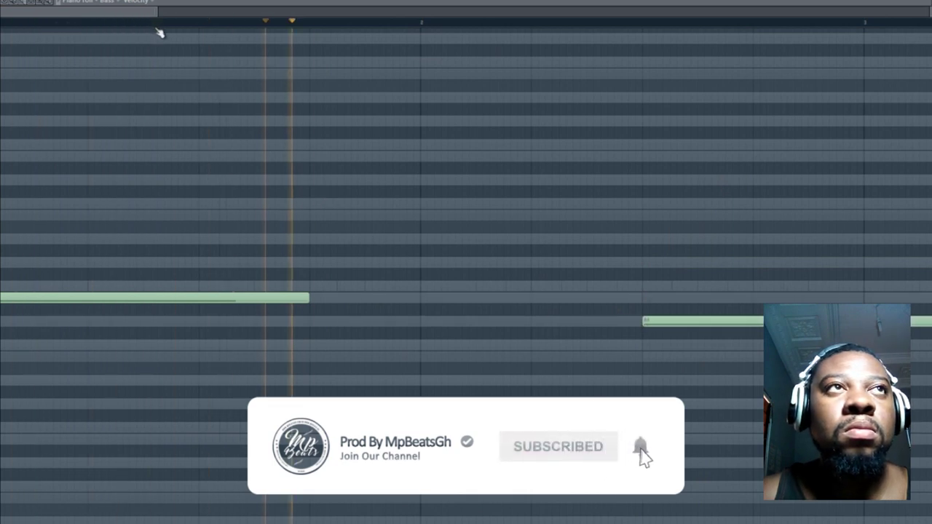
pyautogui.press('space')
# Add an E4 bass note starting half a beat before bar 2 and shorten it to one and a half beats.
pyautogui.moveTo(158, 12); pyautogui.dragTo(607, 80)
pyautogui.scroll(-2, 146, 327)
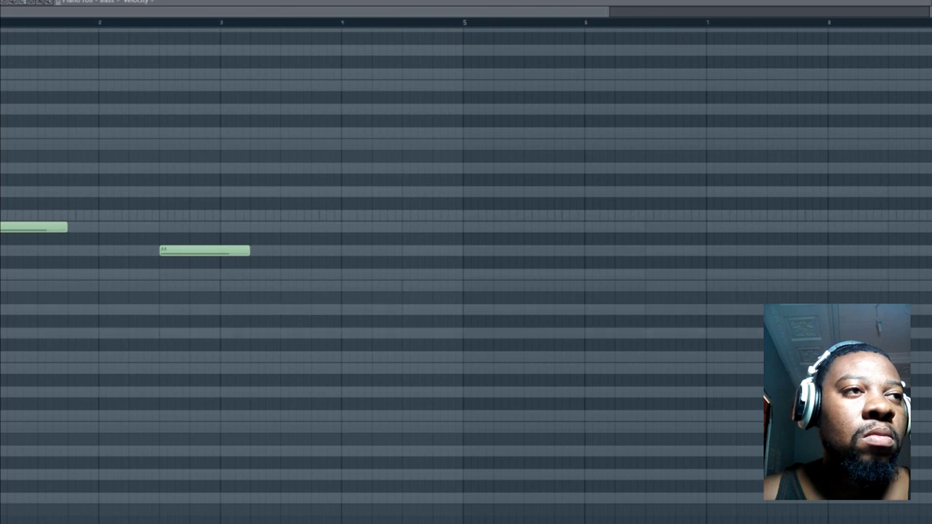
pyautogui.press('space')
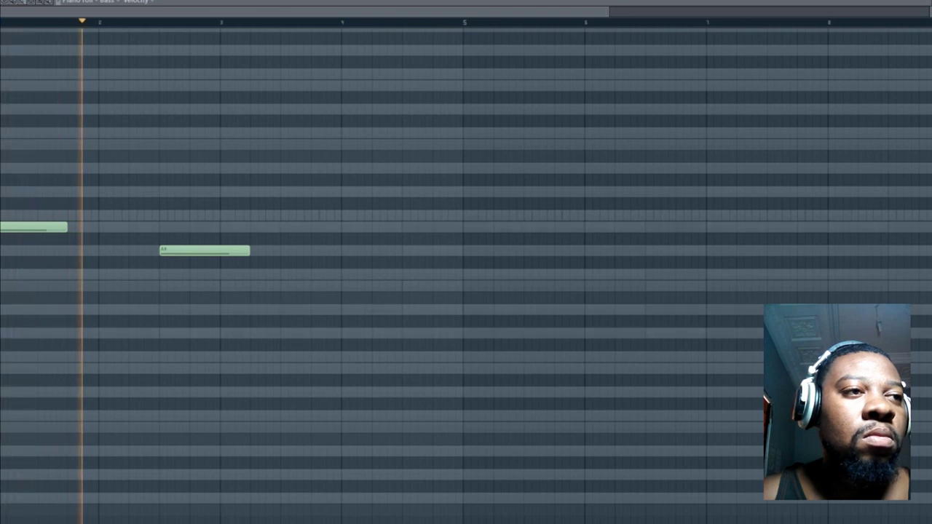
pyautogui.click(84, 310)
pyautogui.press('space')
pyautogui.press('space')
pyautogui.moveTo(174, 312); pyautogui.dragTo(128, 309)
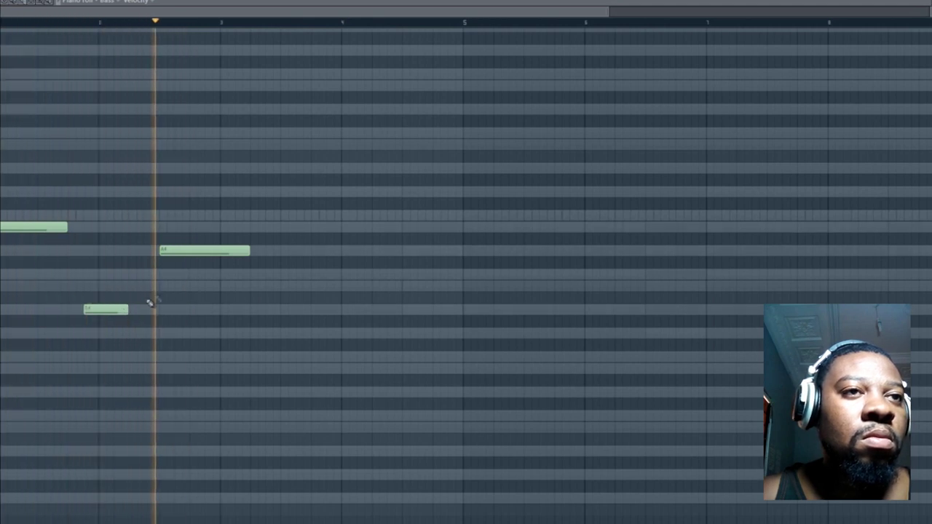
# Shorten the bar 2 A4 to two beats and add two-beat notes: D5 at bars 3 and 4, A4 in the middle of bar 4.
pyautogui.moveTo(247, 251); pyautogui.dragTo(219, 251)
pyautogui.press('space')
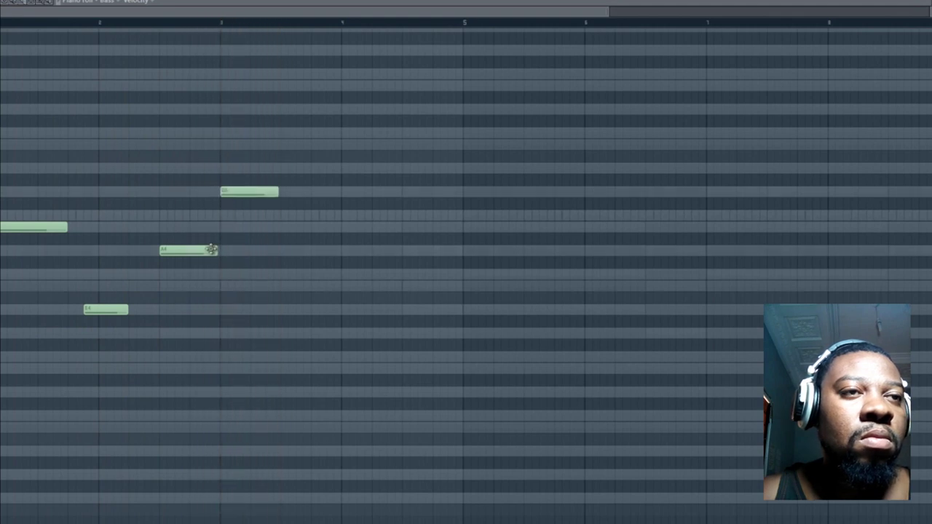
pyautogui.press('space')
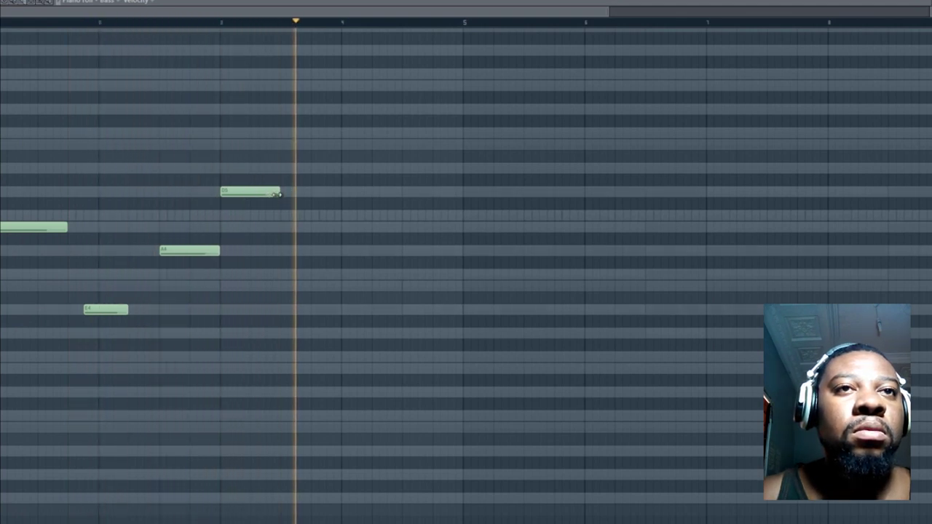
pyautogui.click(345, 192)
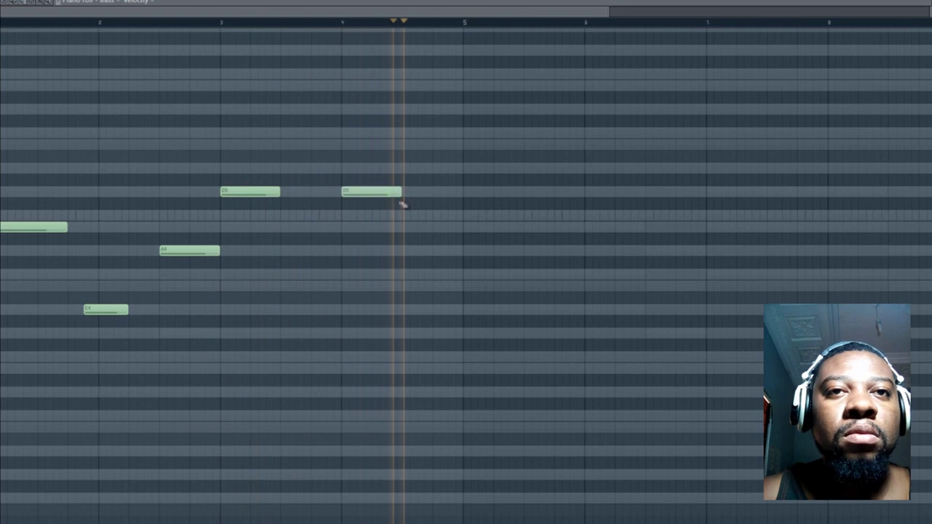
pyautogui.press('space')
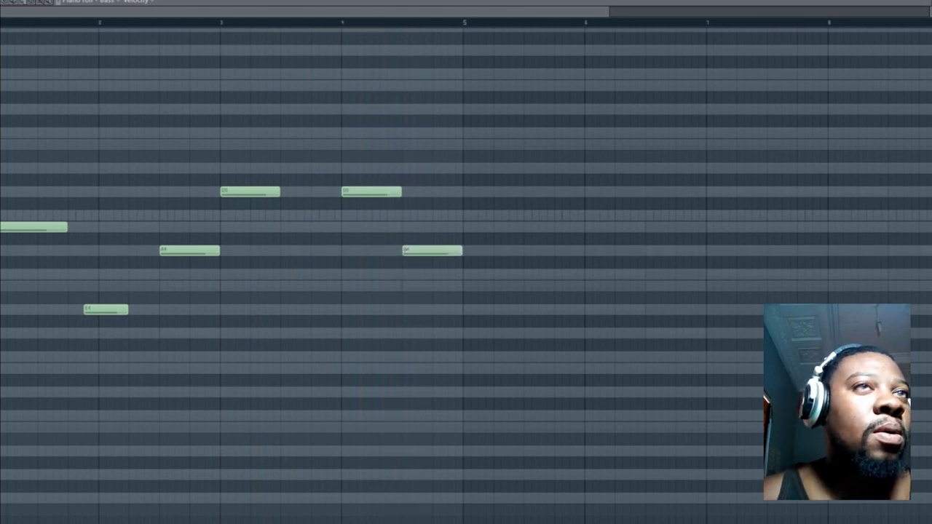
# Transpose all the bass notes down one octave and play the pattern.
pyautogui.hotkey('ctrl', 'a')
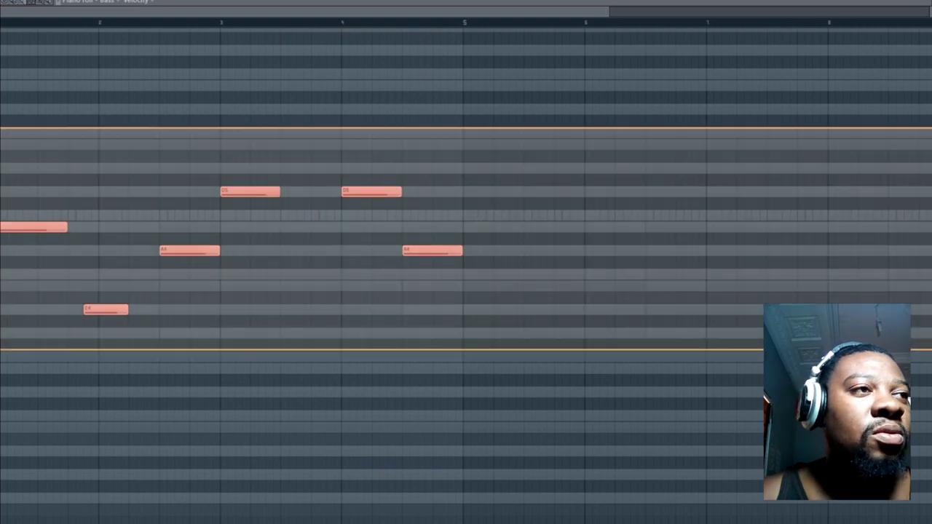
pyautogui.scroll(-3, 24, 253)
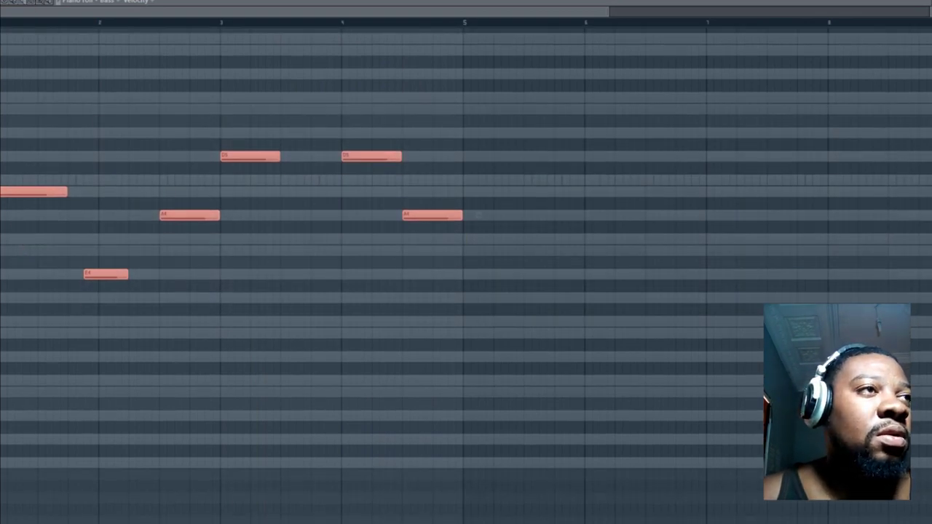
pyautogui.moveTo(432, 216); pyautogui.dragTo(433, 356)
pyautogui.press('space')
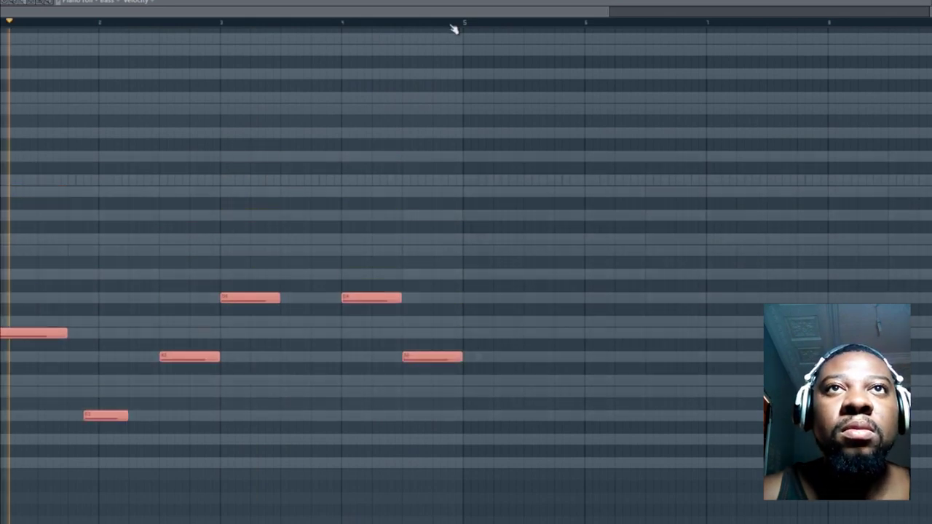
# Link the Bass channel to mixer Insert 25 and load Fruity Parametric EQ 2 in its first effect slot.
pyautogui.press('F6')
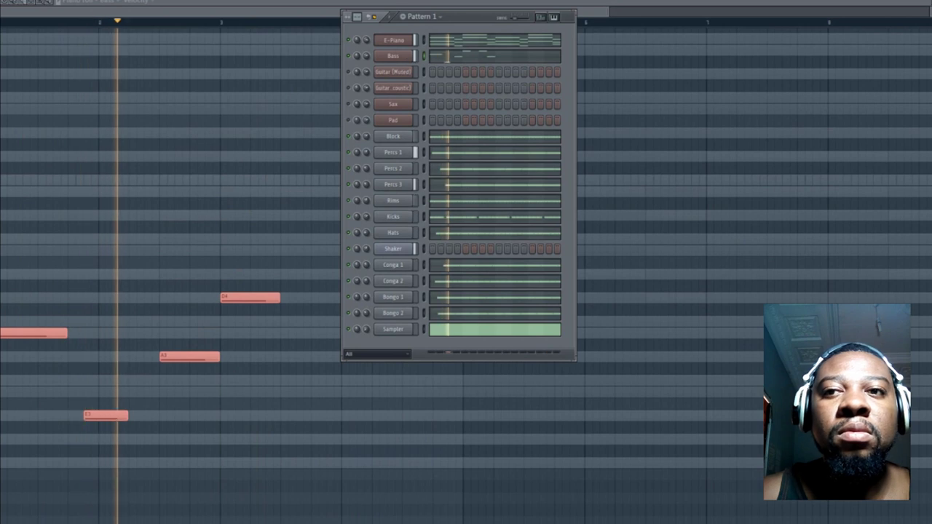
pyautogui.press('F9')
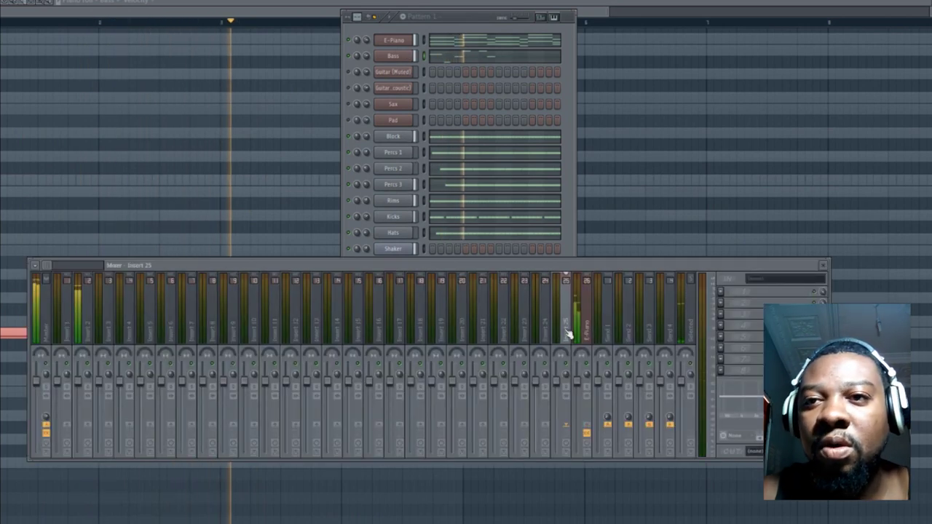
pyautogui.rightClick(572, 275)
pyautogui.moveTo(668, 314)
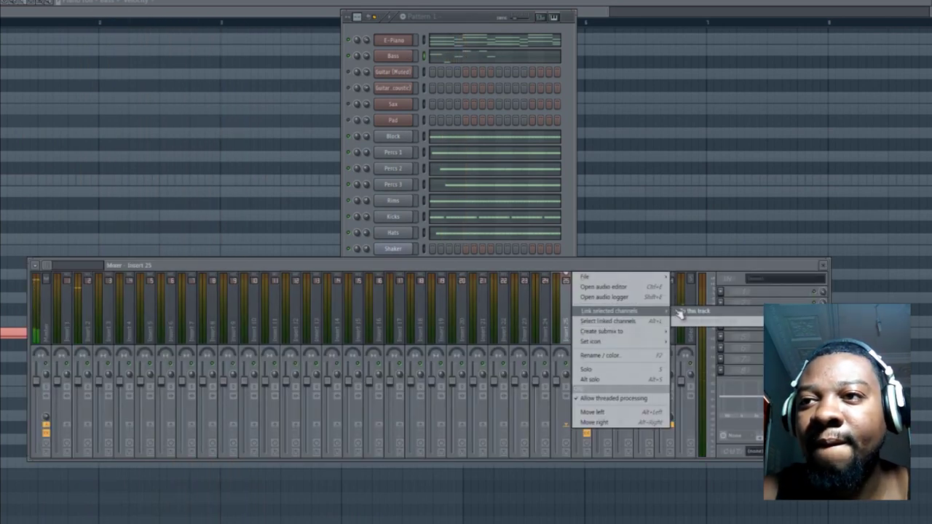
pyautogui.click(721, 306)
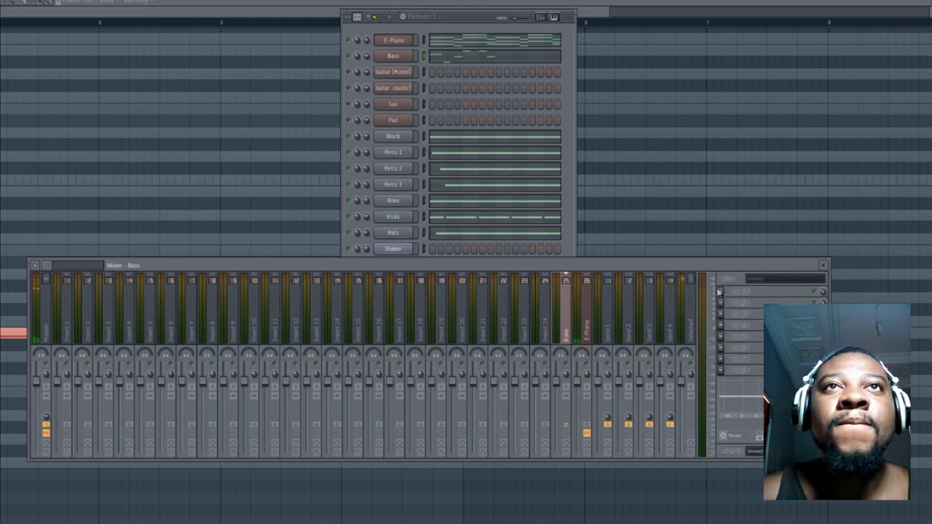
pyautogui.click(719, 291)
pyautogui.click(404, 35)
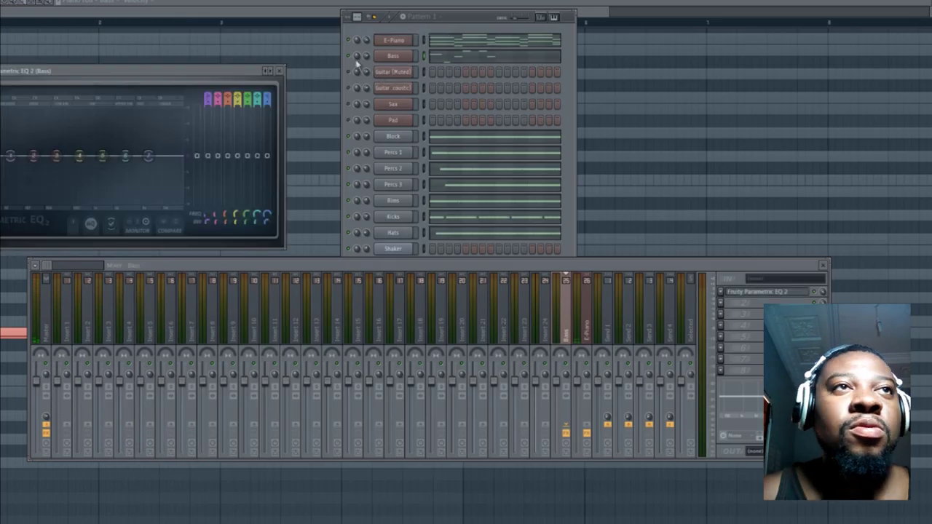
# Make band 1 of the Bass equalizer a low cut and move band 2 down beside it with a slight boost while playing.
pyautogui.click(354, 64)
pyautogui.moveTo(214, 73); pyautogui.dragTo(309, 76)
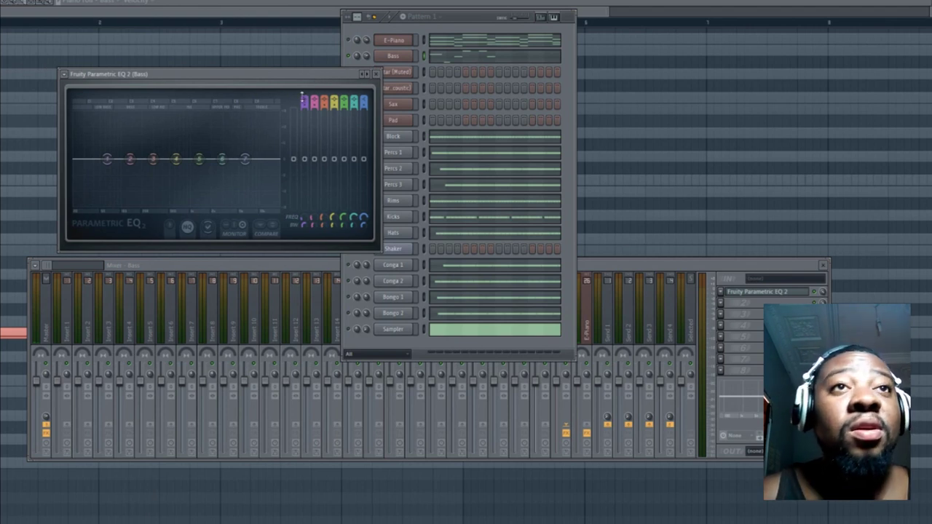
pyautogui.scroll(-2, 302, 97)
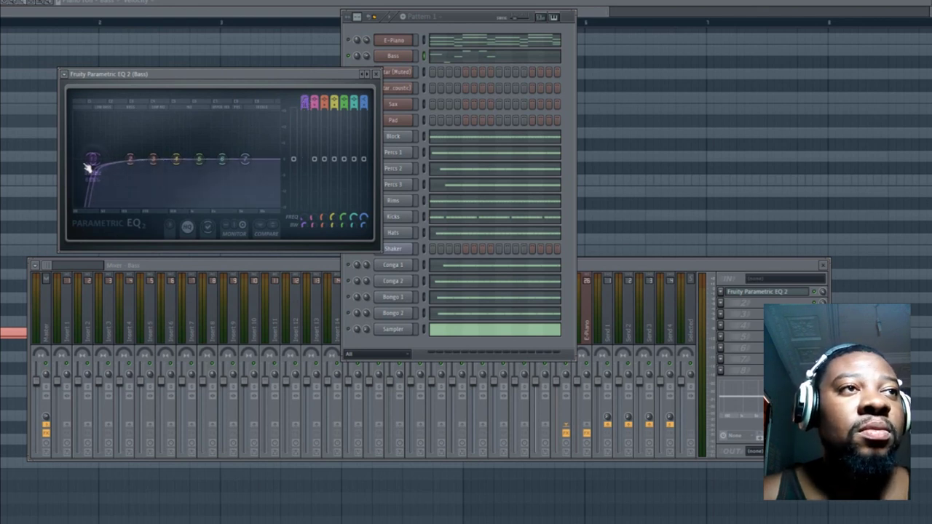
pyautogui.press('space')
pyautogui.moveTo(81, 167); pyautogui.dragTo(101, 171)
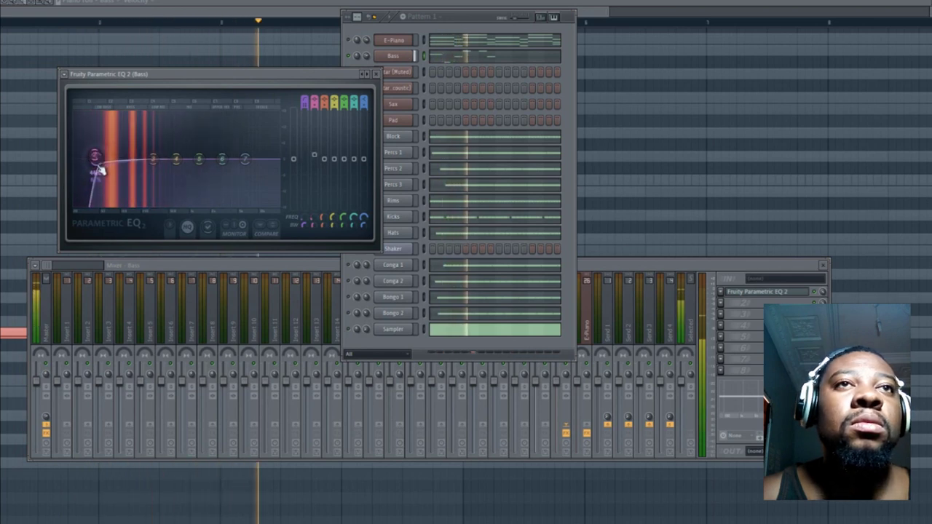
# Turn band 7 of the Bass equalizer into a high cut and close the equalizer.
pyautogui.moveTo(364, 100); pyautogui.dragTo(363, 134)
pyautogui.moveTo(365, 100); pyautogui.dragTo(364, 92)
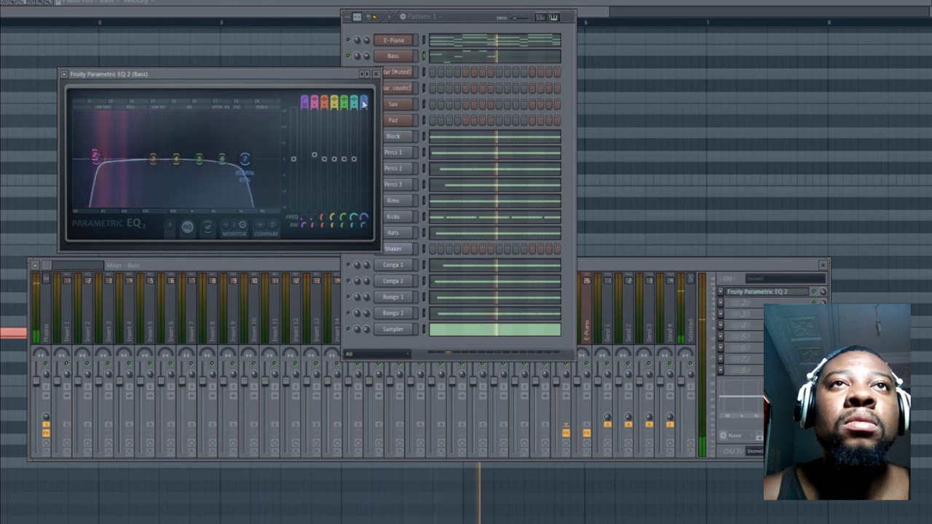
pyautogui.click(375, 74)
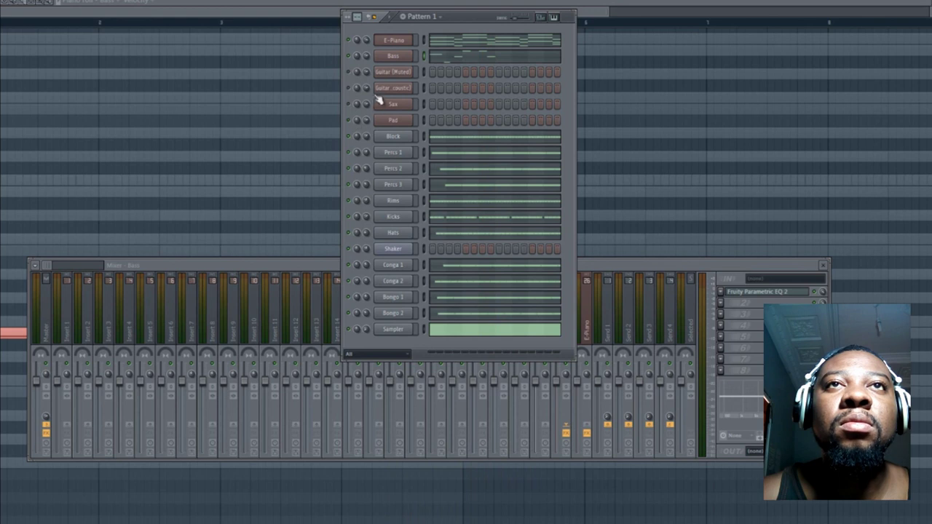
# Play the pattern and lower the Bass mixer track's fader slightly.
pyautogui.rightClick(400, 57)
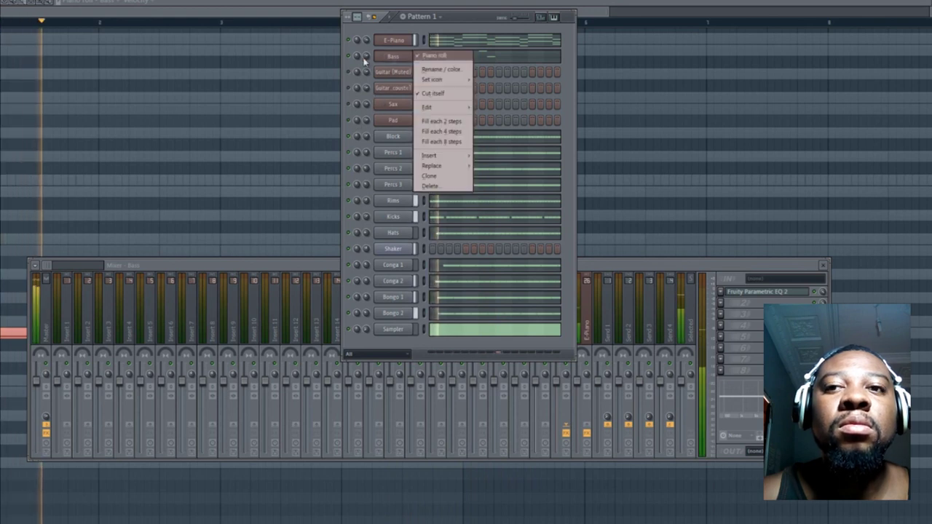
pyautogui.click(365, 56)
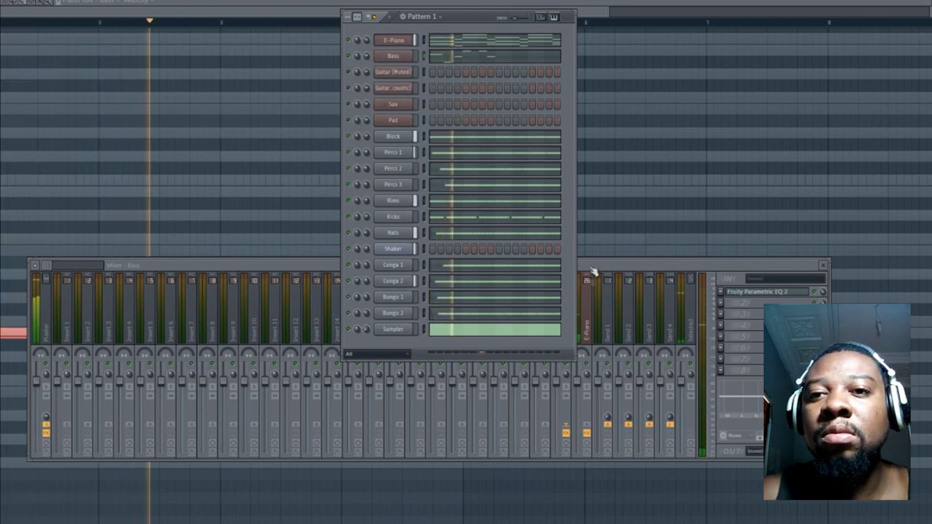
pyautogui.click(565, 364)
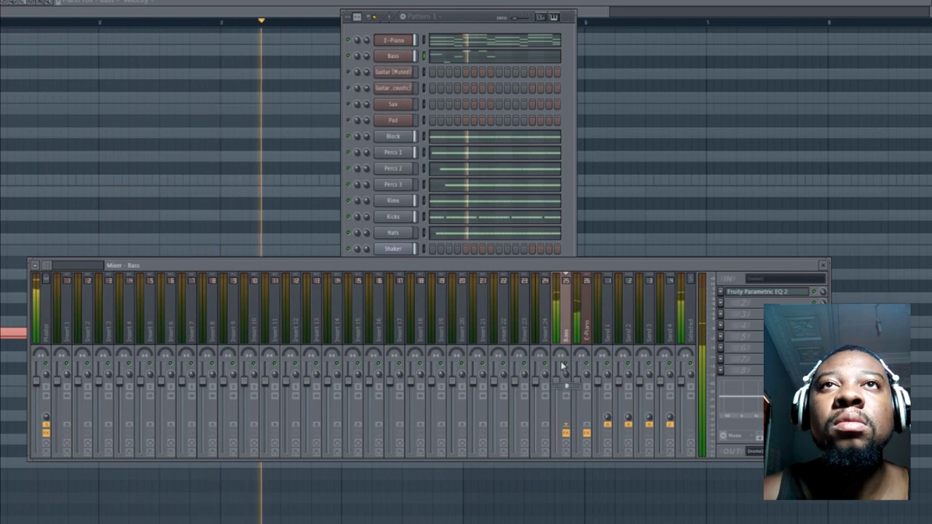
# Open the Bass notes in the piano roll and duplicate the whole four-bar line into bars 5 to 8.
pyautogui.click(412, 57)
pyautogui.click(427, 58)
pyautogui.rightClick(404, 60)
pyautogui.click(429, 57)
pyautogui.moveTo(156, 13); pyautogui.dragTo(859, 94)
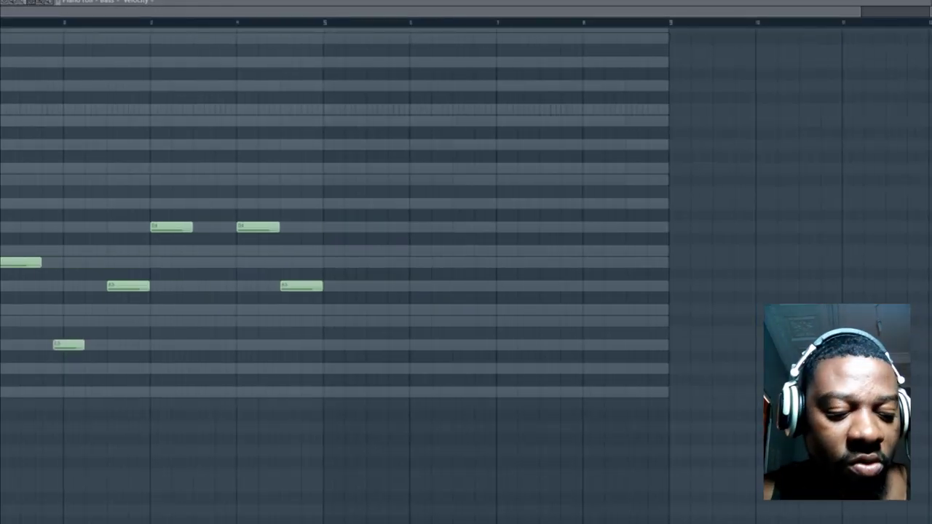
pyautogui.hotkey('ctrl', 'a')
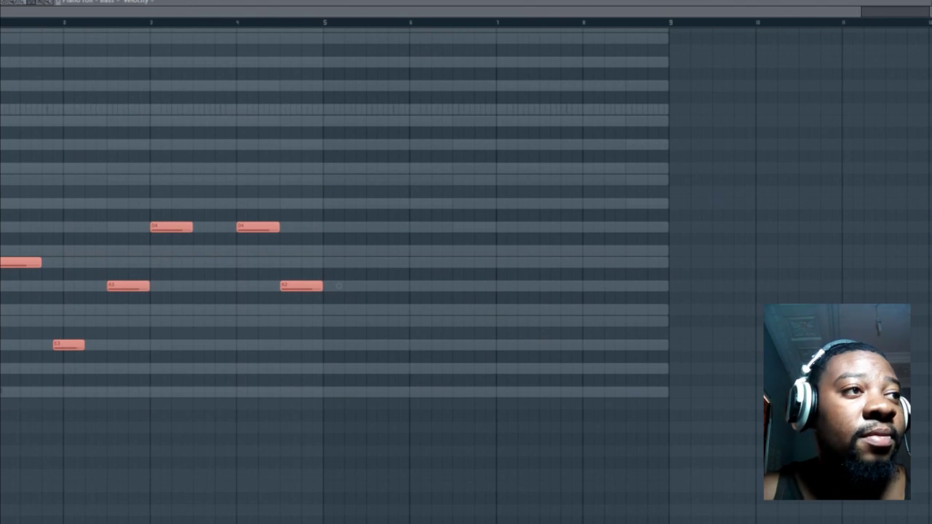
pyautogui.hotkey('ctrl', 'b')
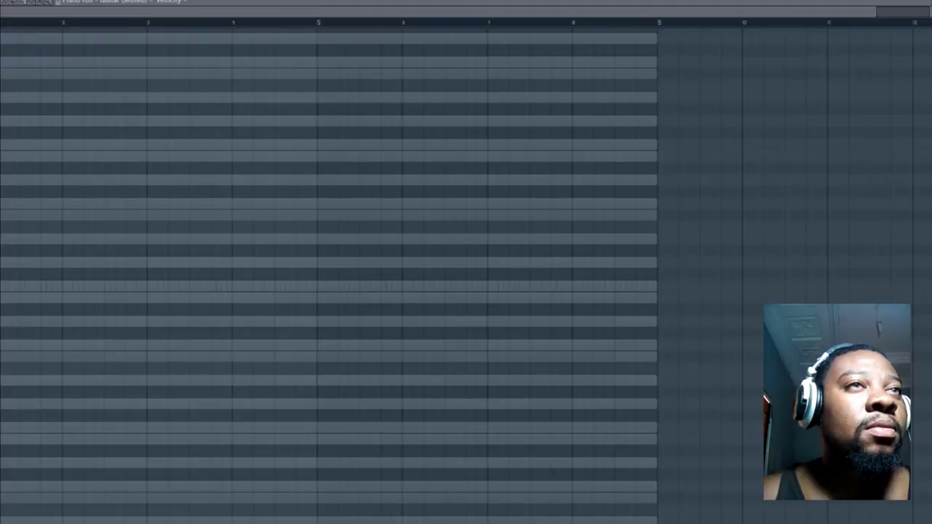
# In the Guitar (Muted) piano roll, add two short B5 notes a quarter beat apart, starting on beat 2 of bar 1.
pyautogui.press('space')
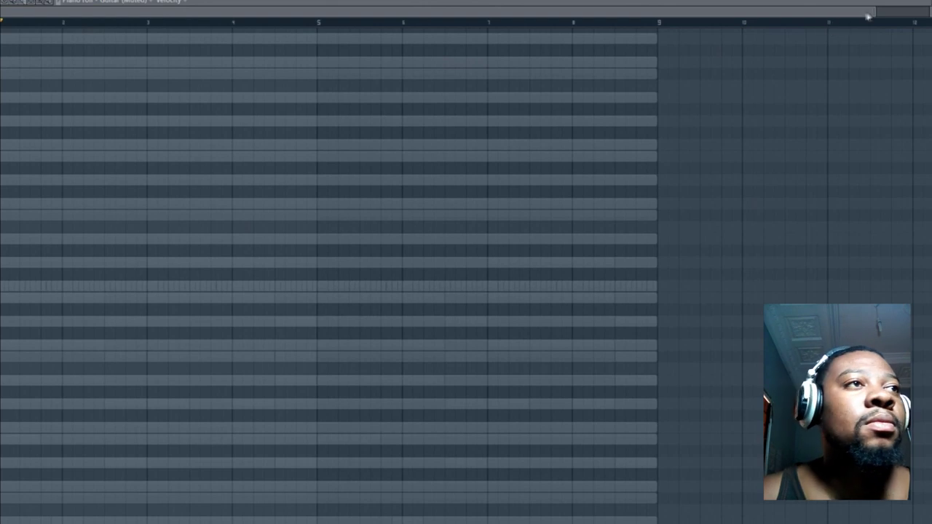
pyautogui.press('space')
pyautogui.moveTo(875, 13); pyautogui.dragTo(269, 13)
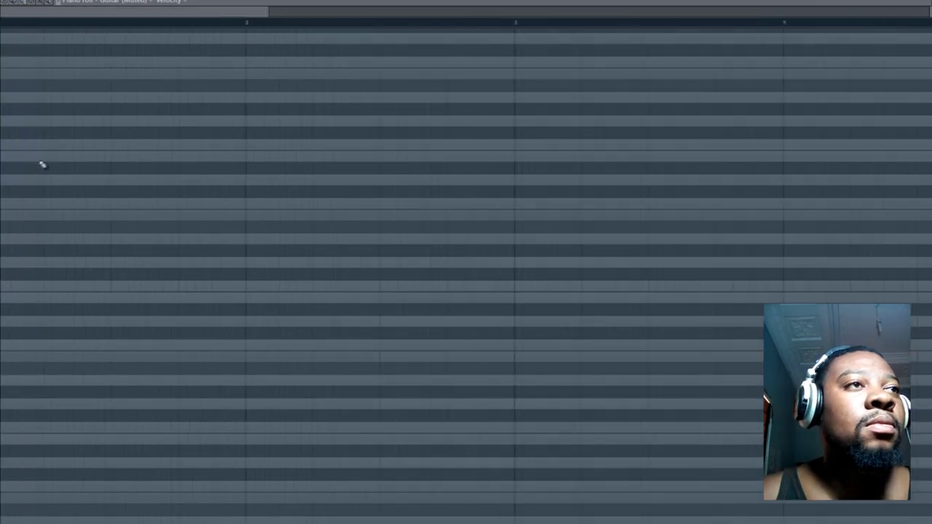
pyautogui.click(45, 155)
pyautogui.moveTo(177, 155); pyautogui.dragTo(61, 162)
pyautogui.press('space')
pyautogui.click(77, 156)
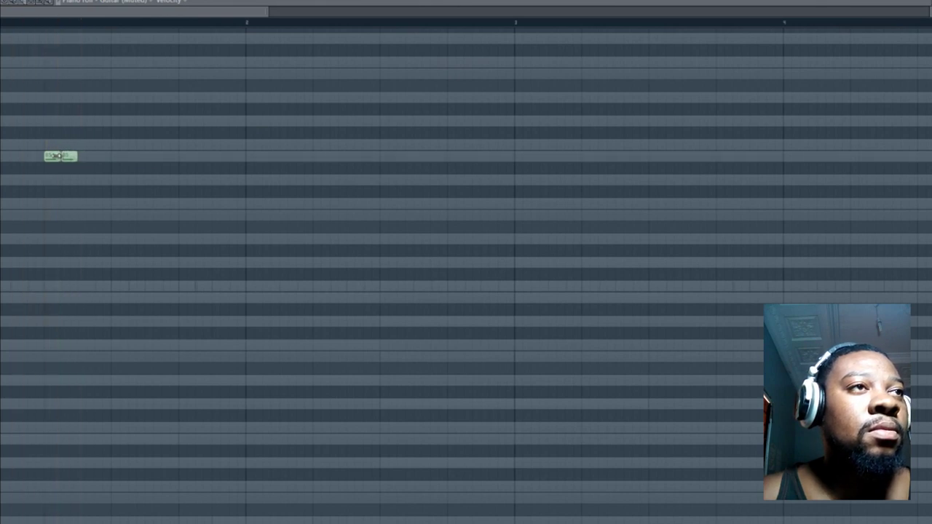
pyautogui.moveTo(76, 156); pyautogui.dragTo(66, 156)
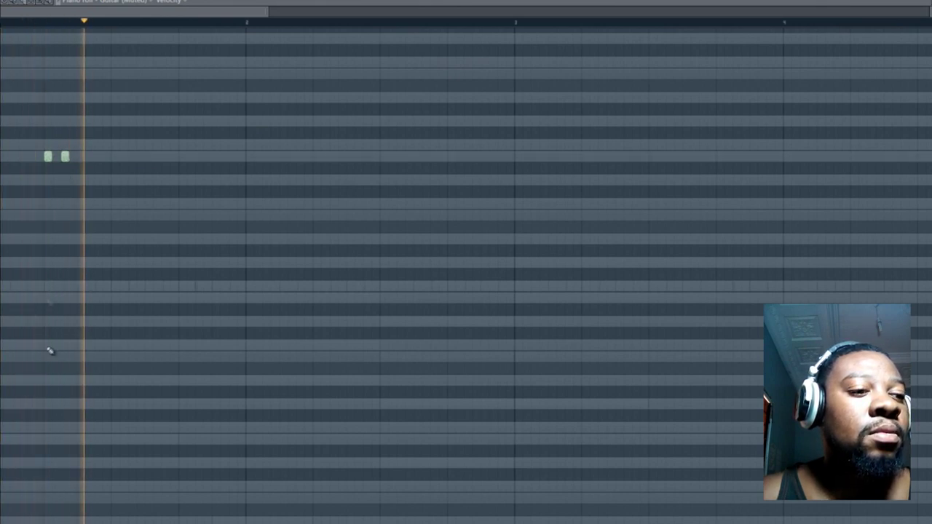
# Enlarge the velocity area and add two short A5 notes a quarter beat apart, starting on beat 2 of bar 2.
pyautogui.moveTo(72, 523); pyautogui.dragTo(73, 391)
pyautogui.press('space')
pyautogui.press('space')
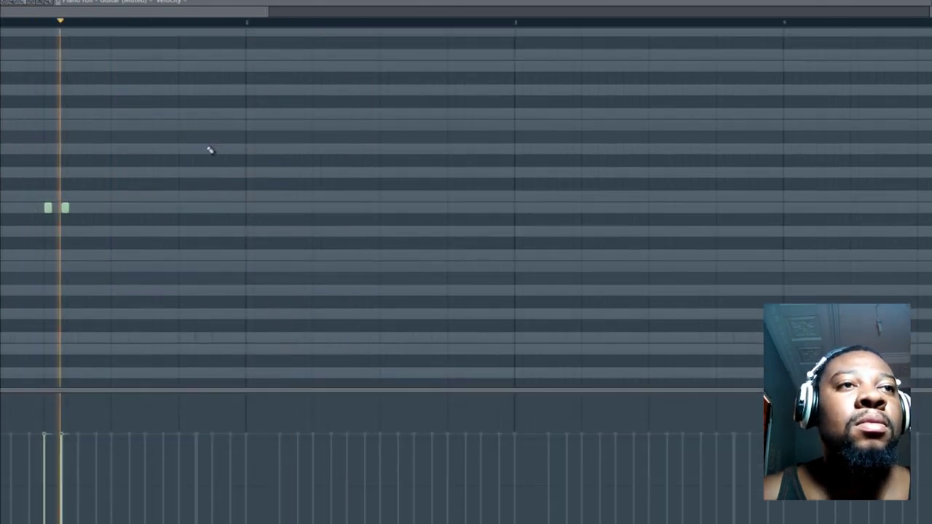
pyautogui.press('space')
pyautogui.click(317, 233)
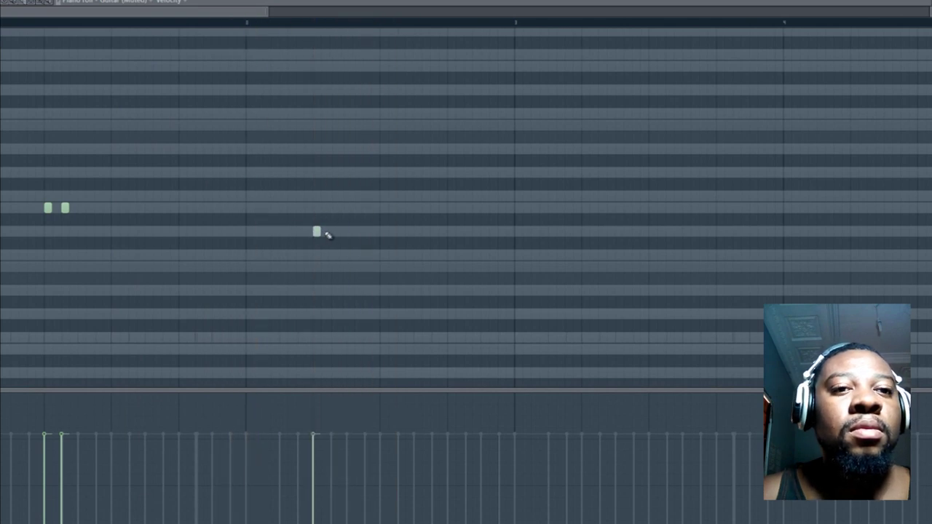
pyautogui.press('space')
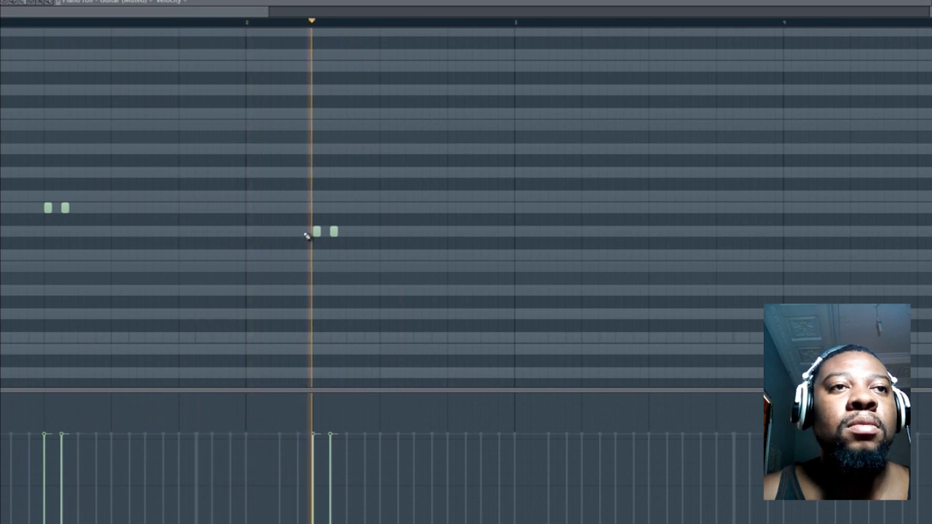
# Add short A5 notes half a beat before and half a beat after bar 2, with a longer B5 directly after the second one begins.
pyautogui.click(212, 232)
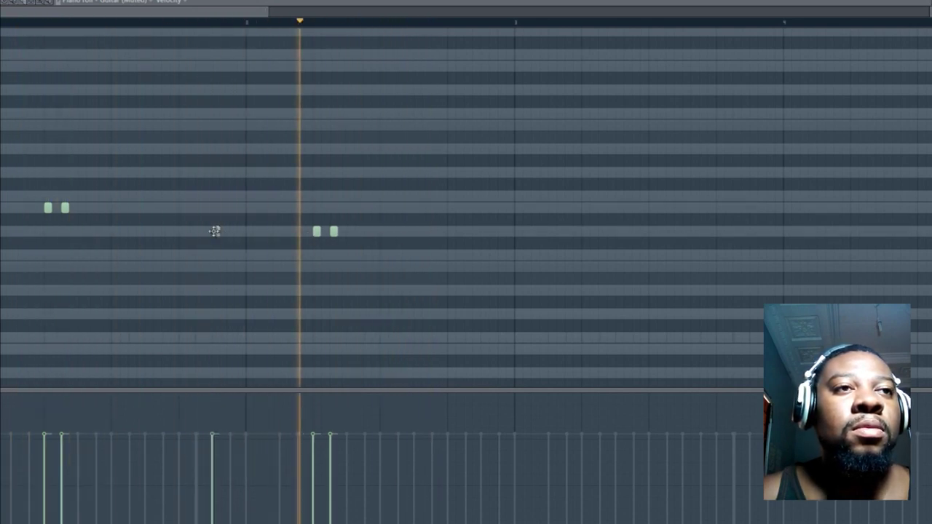
pyautogui.press('space')
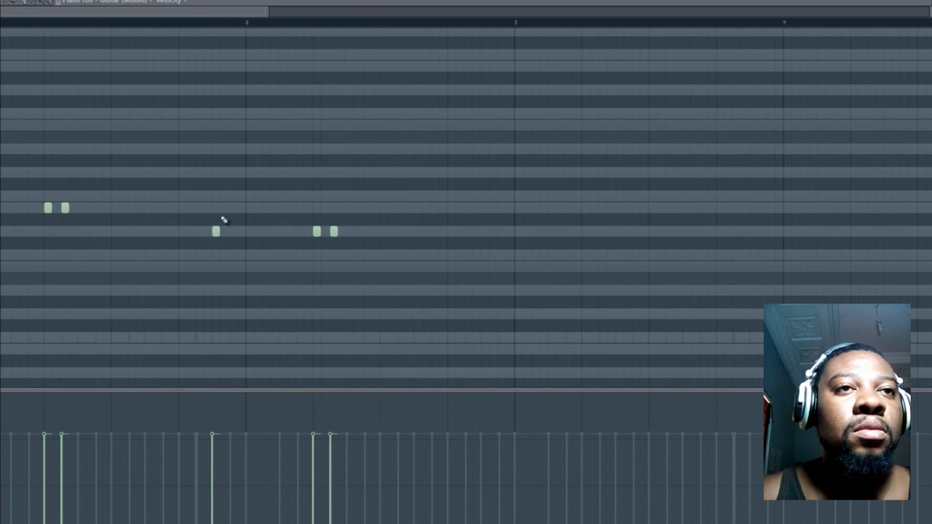
pyautogui.click(291, 208)
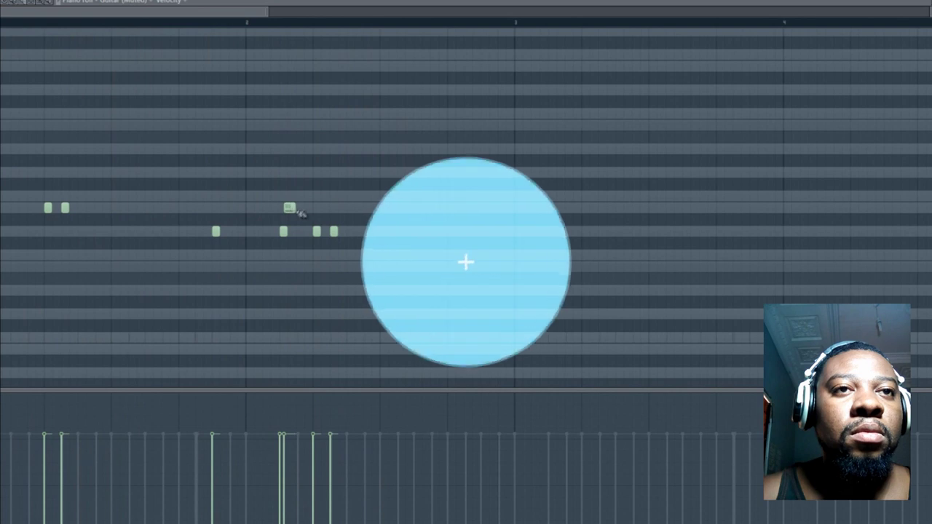
pyautogui.press('space')
pyautogui.moveTo(295, 209); pyautogui.dragTo(305, 210)
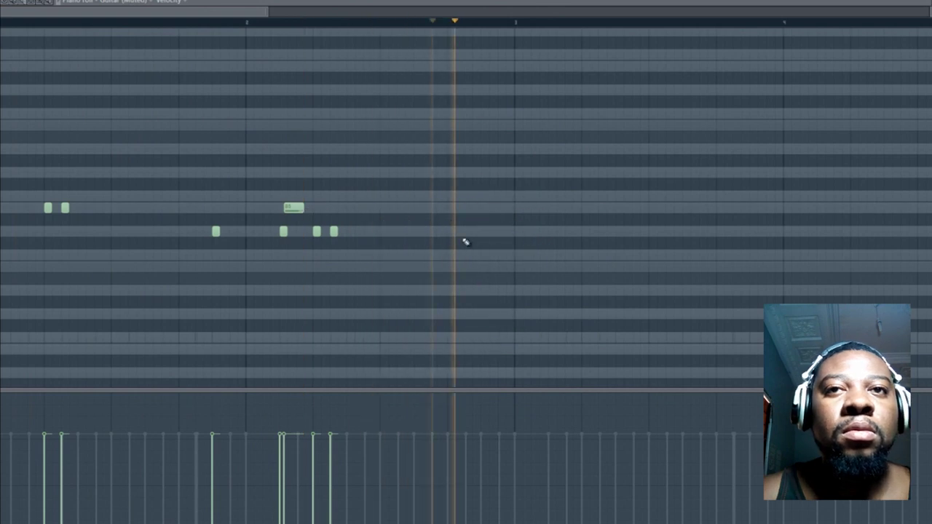
pyautogui.press('space')
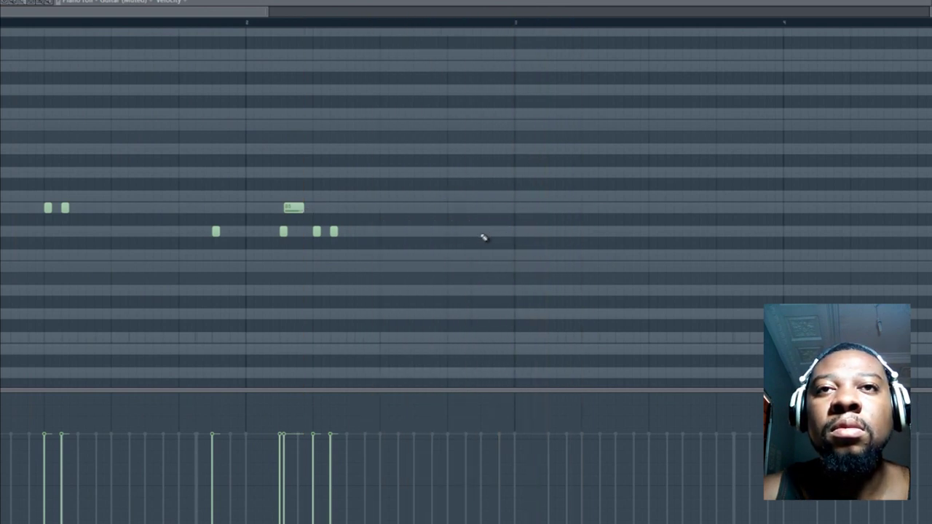
# Add a half-beat D6 leading into bar 3, short D6 pairs on beat 2 and A5 pairs on beat 3, and a G5 half a beat before bar 4.
pyautogui.rightClick(491, 231)
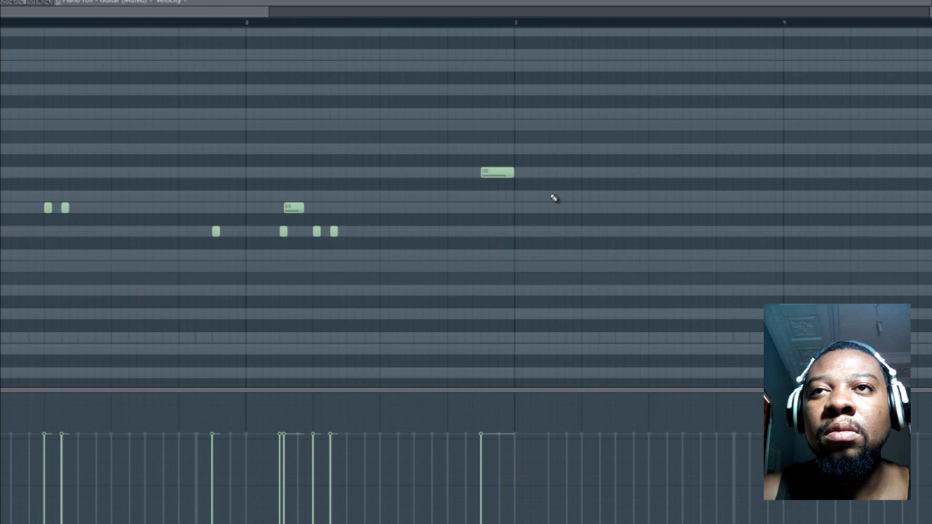
pyautogui.click(586, 172)
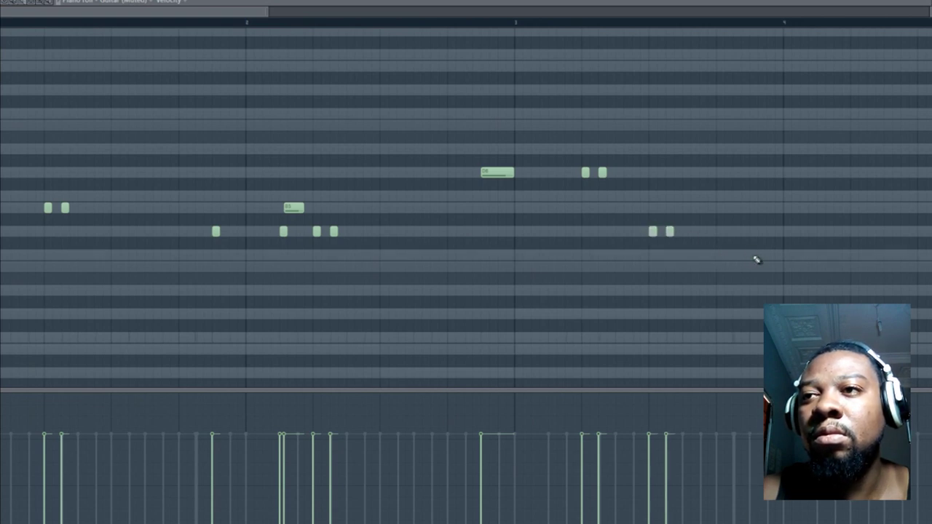
pyautogui.click(753, 255)
pyautogui.press('space')
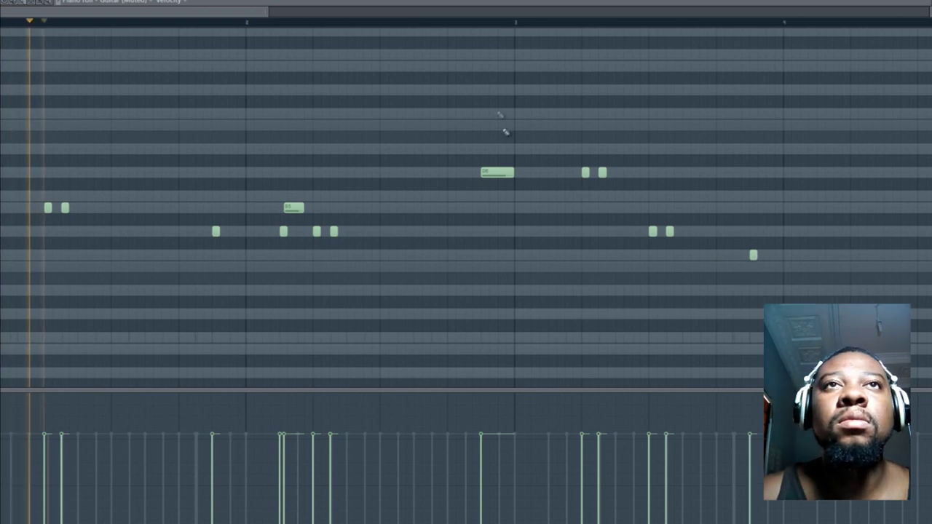
pyautogui.press('F6')
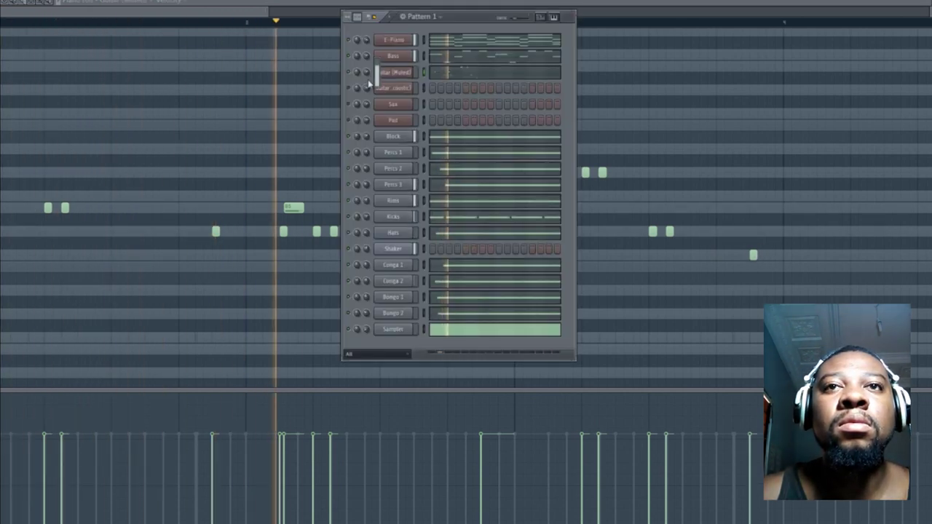
pyautogui.press('F6')
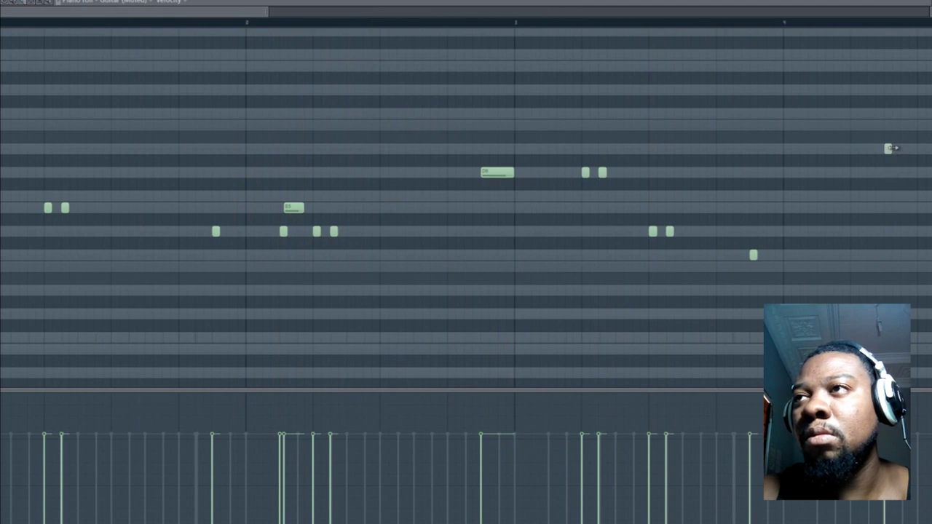
# Fill bar 4 with two short D6 notes on beat 2, a short E6 leading into a longer G6, and a closing B5 and A5.
pyautogui.rightClick(889, 149)
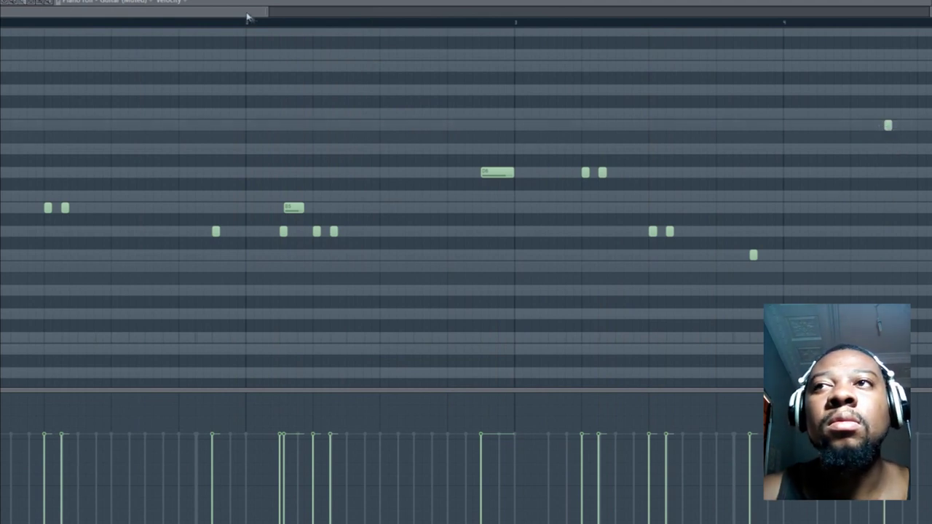
pyautogui.moveTo(248, 16); pyautogui.dragTo(318, 29)
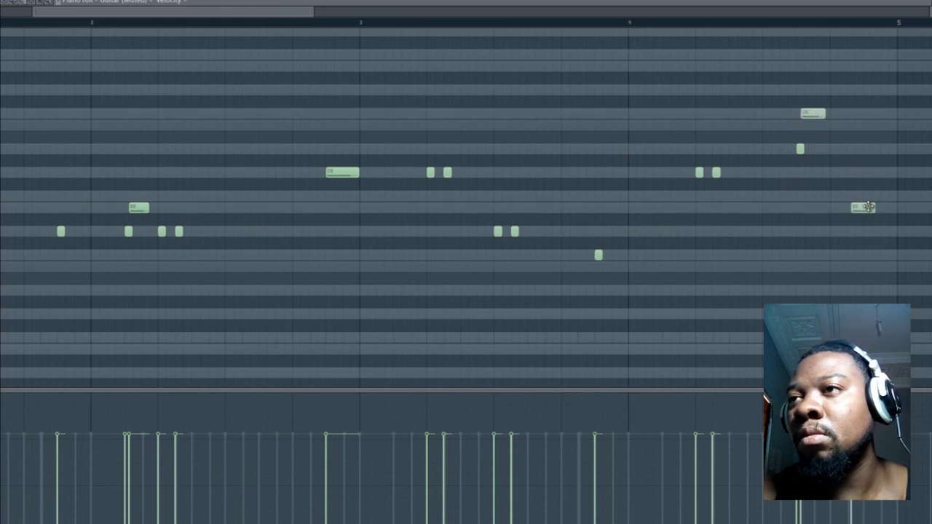
pyautogui.moveTo(860, 207); pyautogui.dragTo(850, 207)
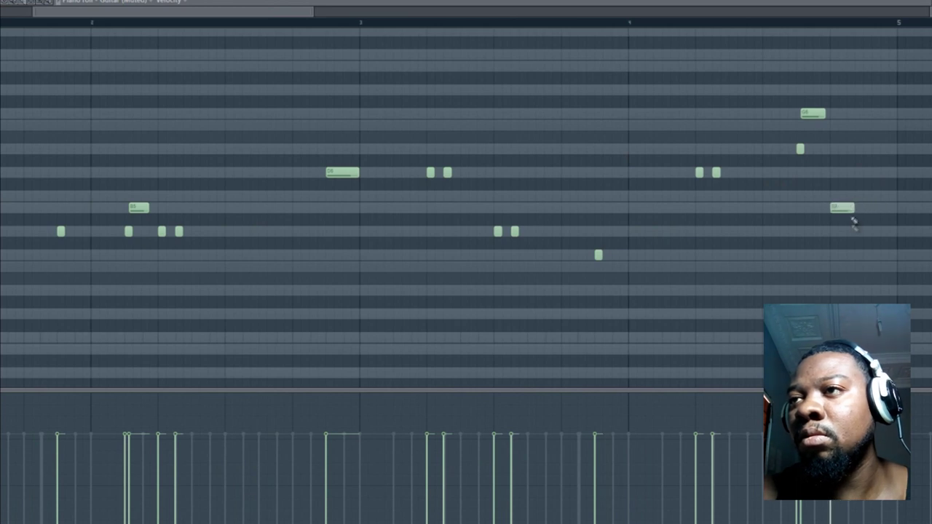
pyautogui.click(857, 231)
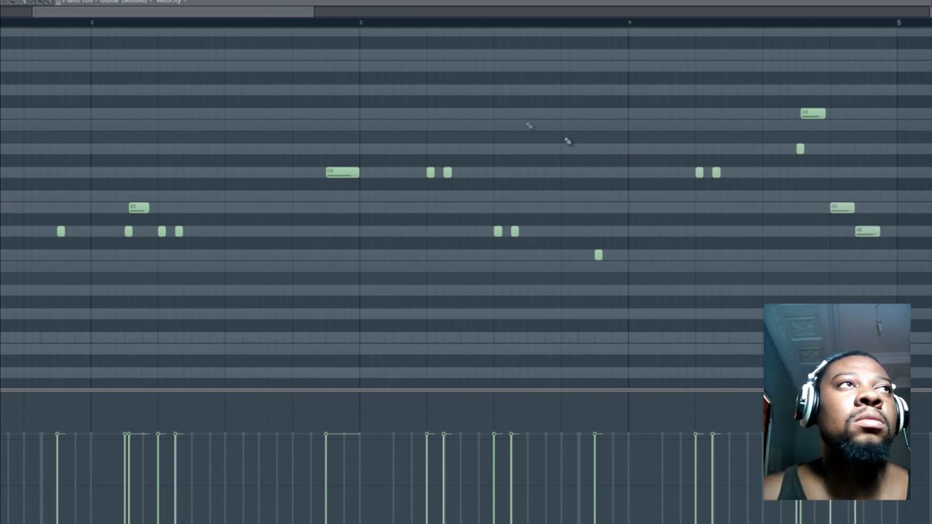
# Shift the closing B5 and A5 so the A5 ends at bar 5, shorten the B5 to meet it, and play the pattern.
pyautogui.press('space')
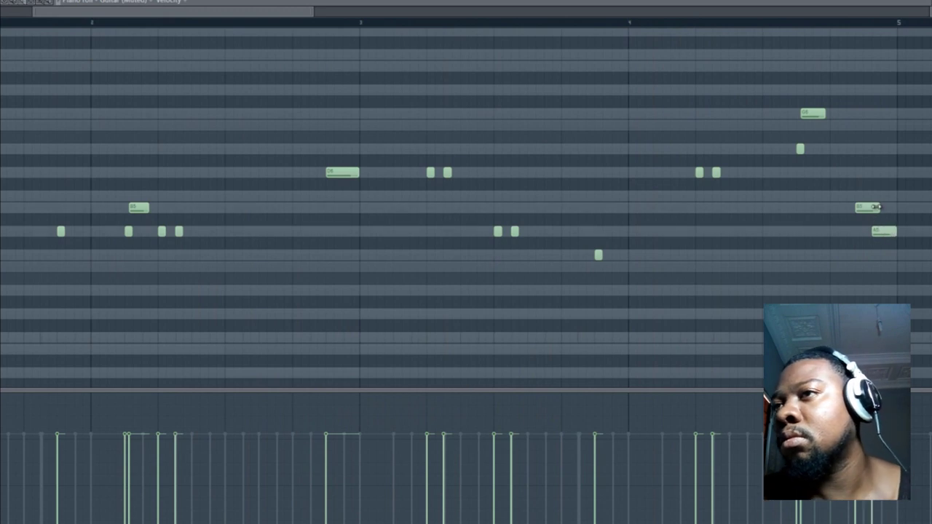
pyautogui.moveTo(871, 208); pyautogui.dragTo(866, 208)
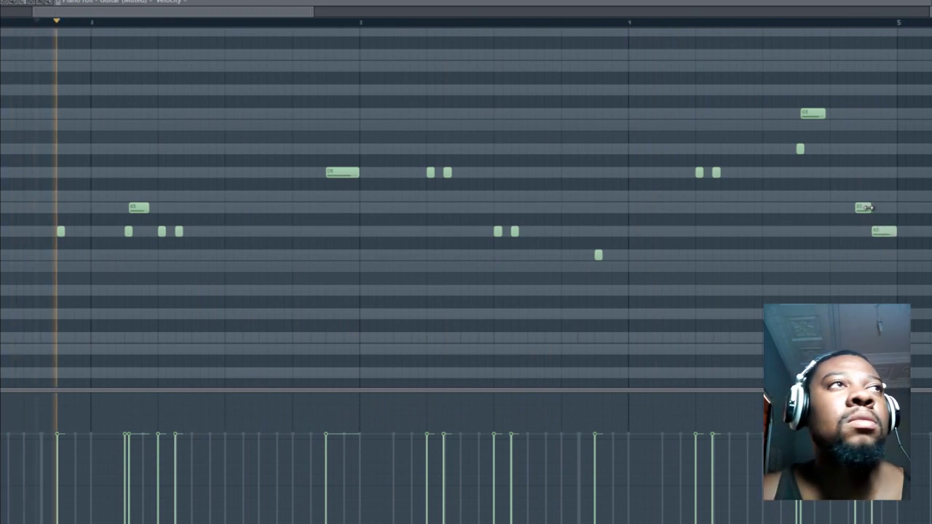
pyautogui.press('space')
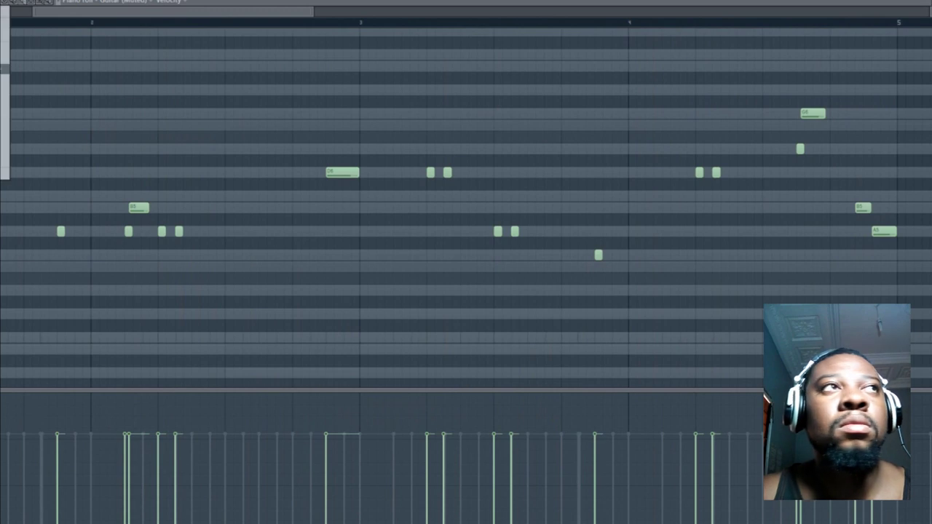
# Save the project and replace the closing B5 and A5 of bar 4 with a short A5 and G5 ending at bar 5.
pyautogui.click(1, 1)
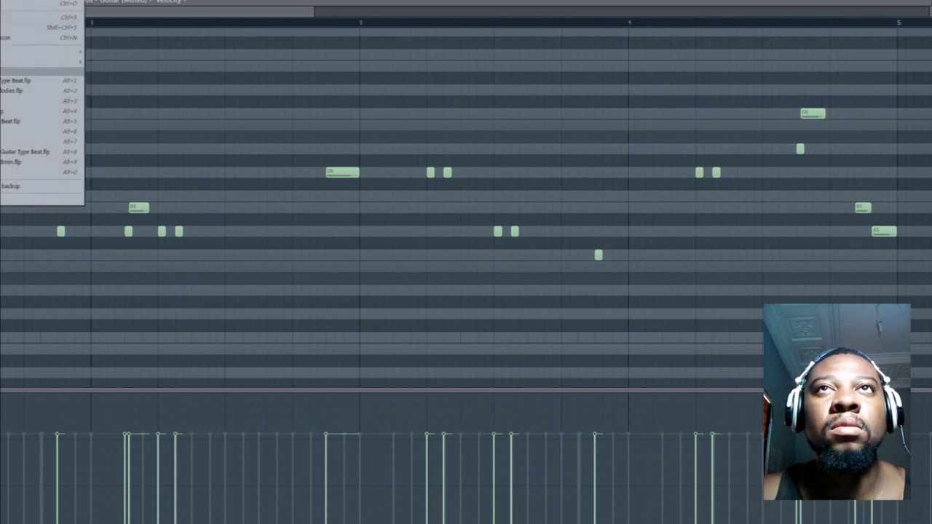
pyautogui.click(7, 18)
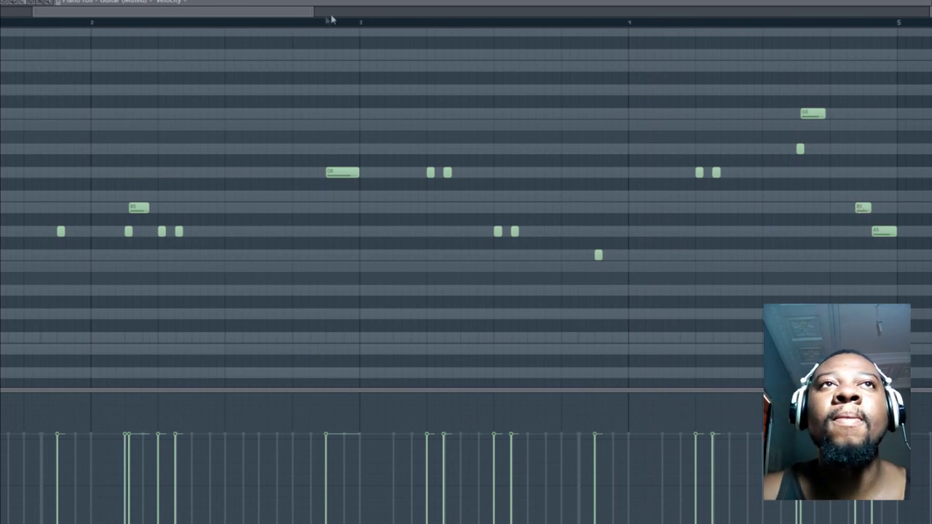
pyautogui.moveTo(298, 17); pyautogui.dragTo(412, 17)
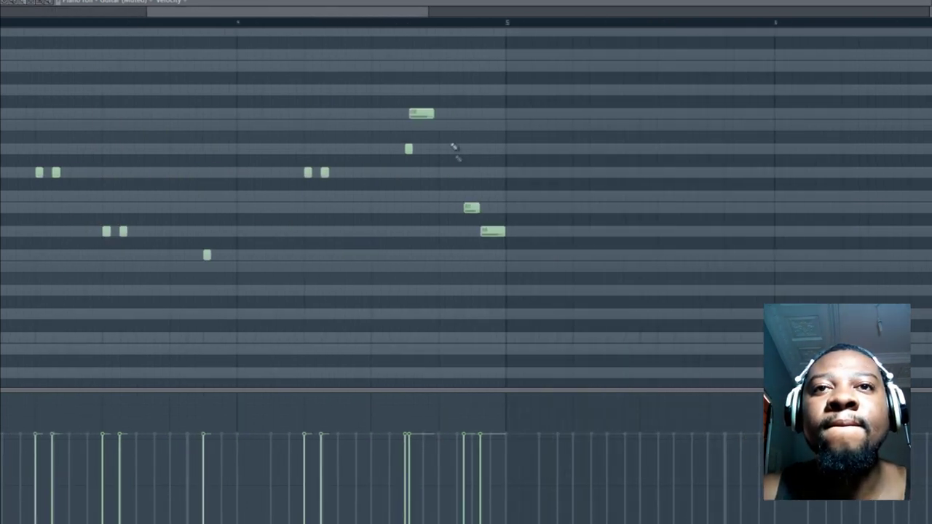
pyautogui.moveTo(484, 229); pyautogui.dragTo(455, 231)
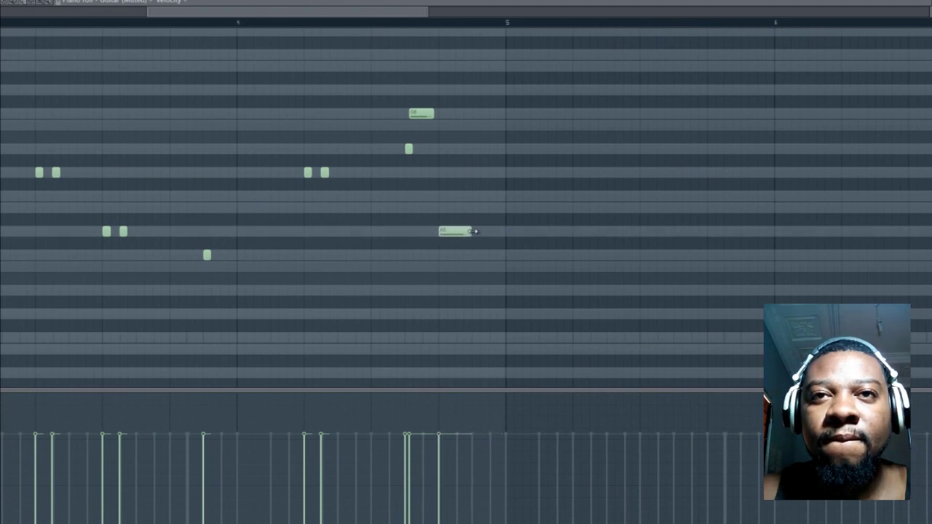
pyautogui.doubleClick(473, 231)
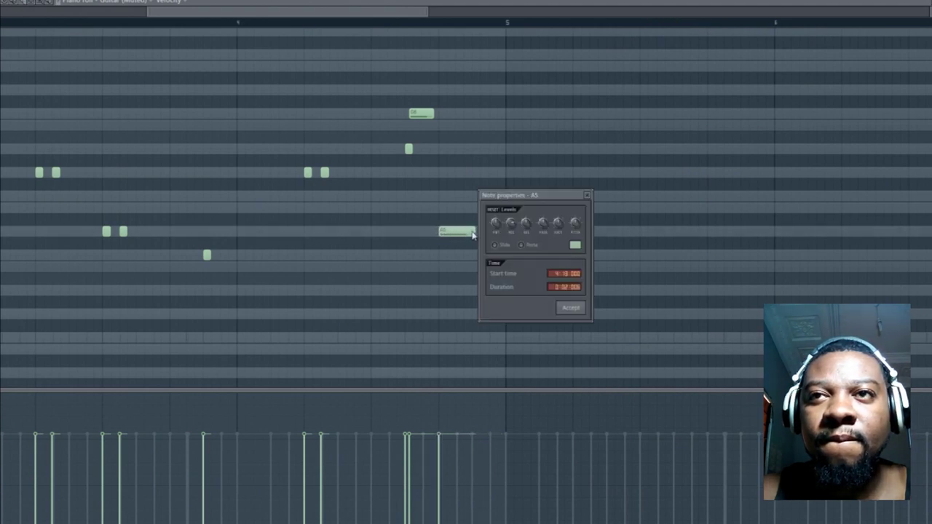
pyautogui.click(588, 196)
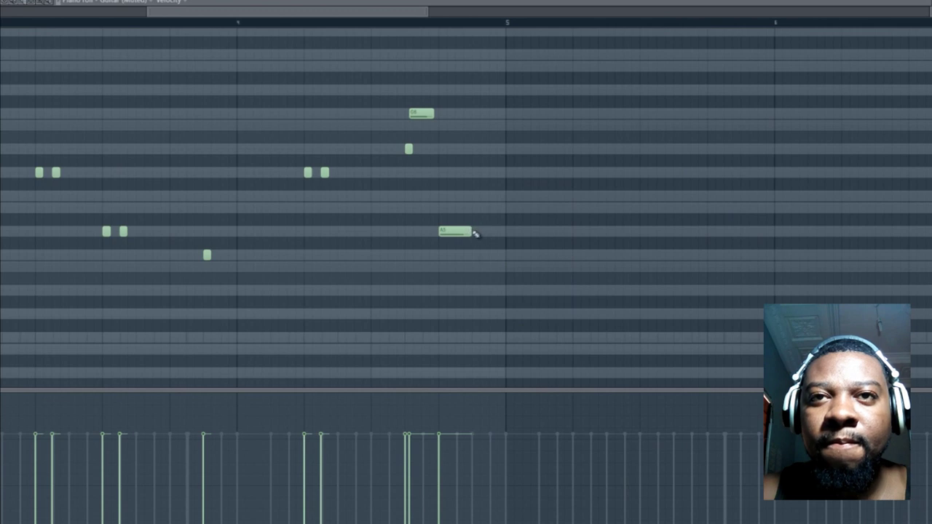
pyautogui.moveTo(472, 231); pyautogui.dragTo(494, 231)
pyautogui.click(494, 255)
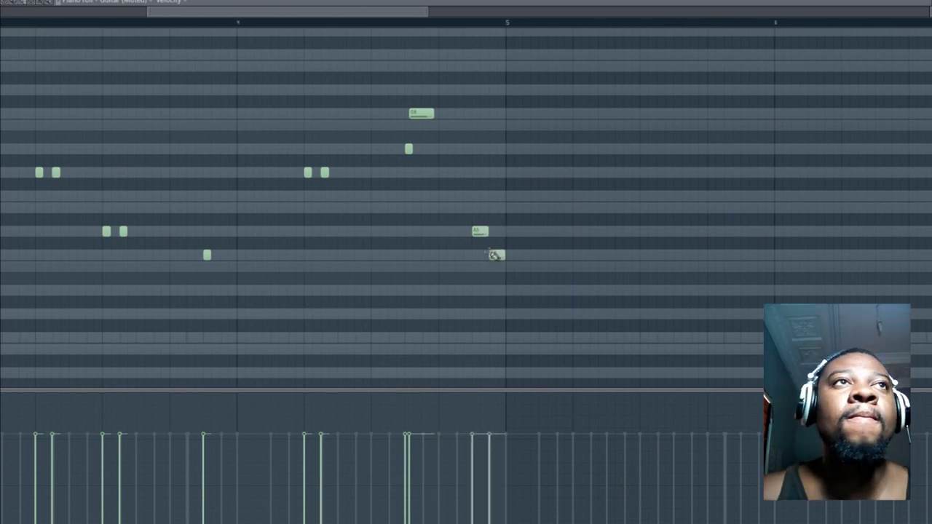
# Copy the whole four-bar guitar melody so the repeat starts at bar 5, play it, and close the piano roll.
pyautogui.moveTo(149, 11); pyautogui.dragTo(6, 14)
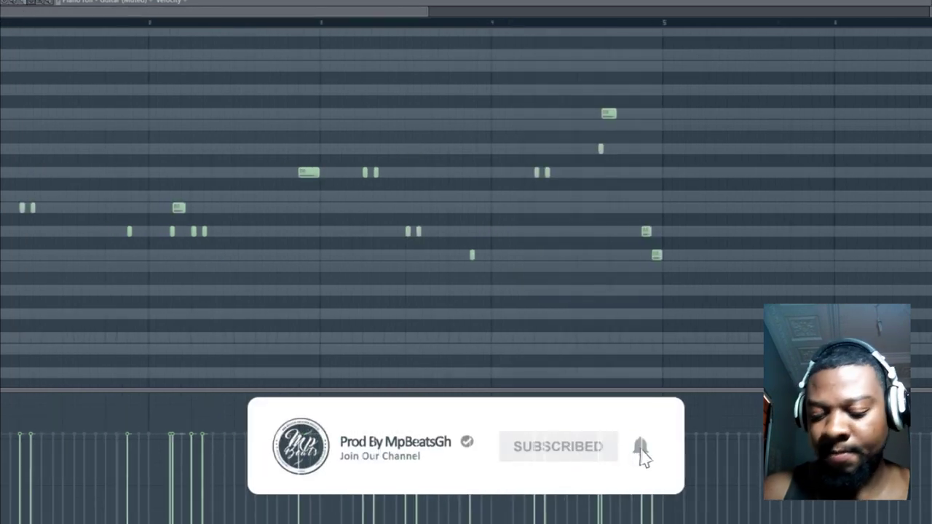
pyautogui.hotkey('ctrl', 'a')
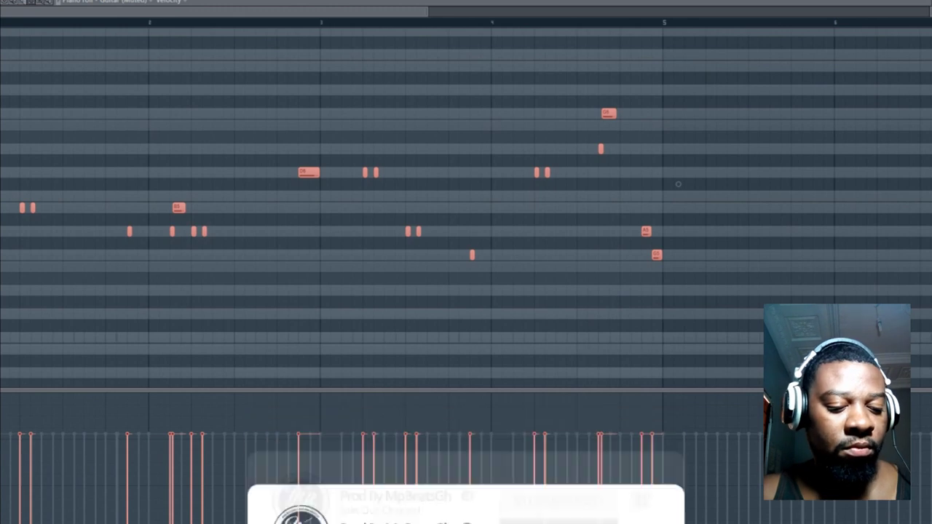
pyautogui.press('space')
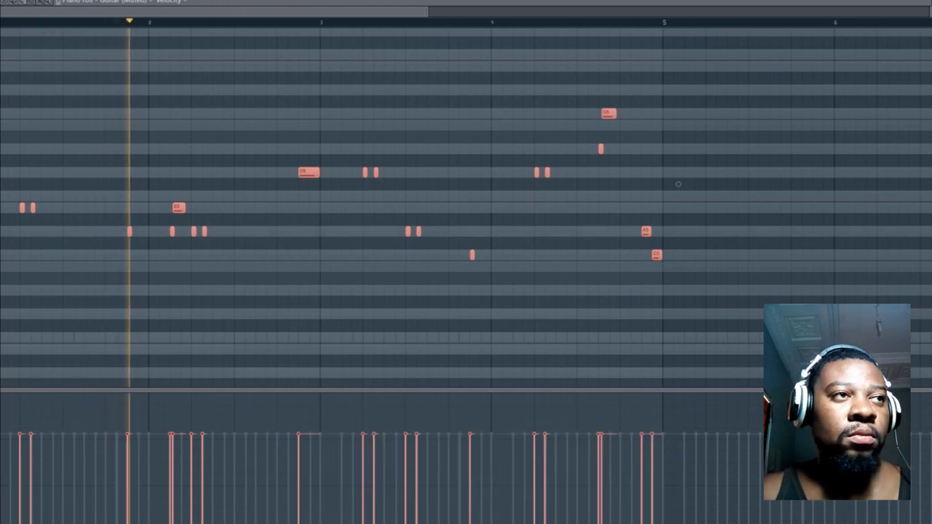
pyautogui.moveTo(21, 208)
pyautogui.mouseDown()
pyautogui.moveTo(776, 252)
pyautogui.moveTo(710, 243)
pyautogui.mouseUp()
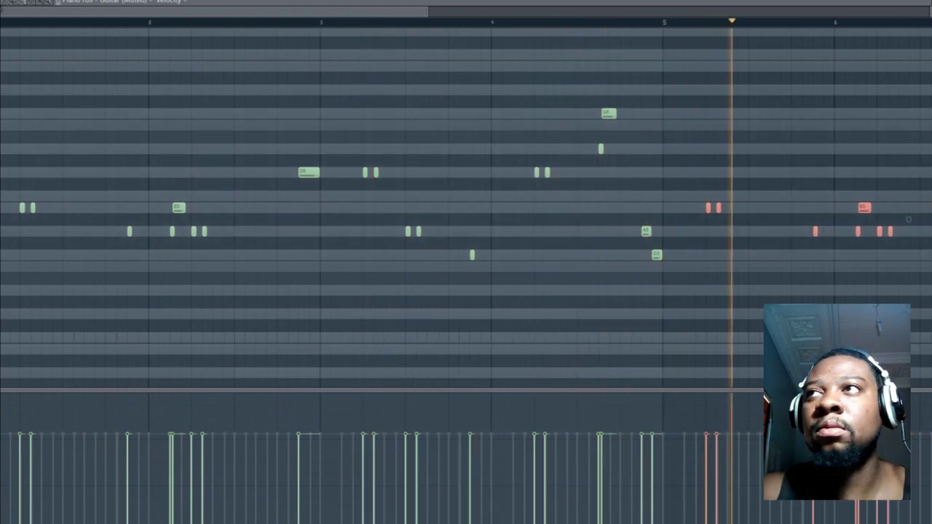
pyautogui.click(926, 3)
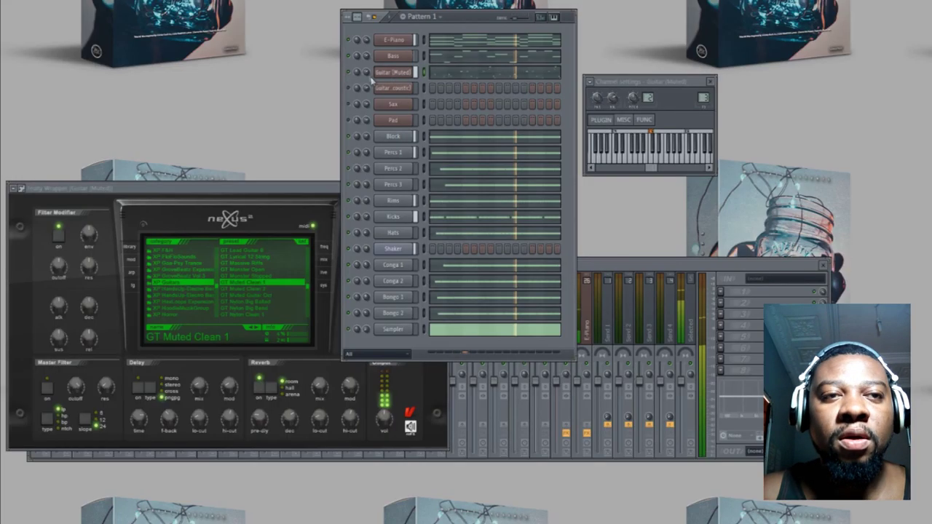
# Link the Guitar (Muted) channel to mixer Insert 24.
pyautogui.click(597, 290)
pyautogui.click(547, 328)
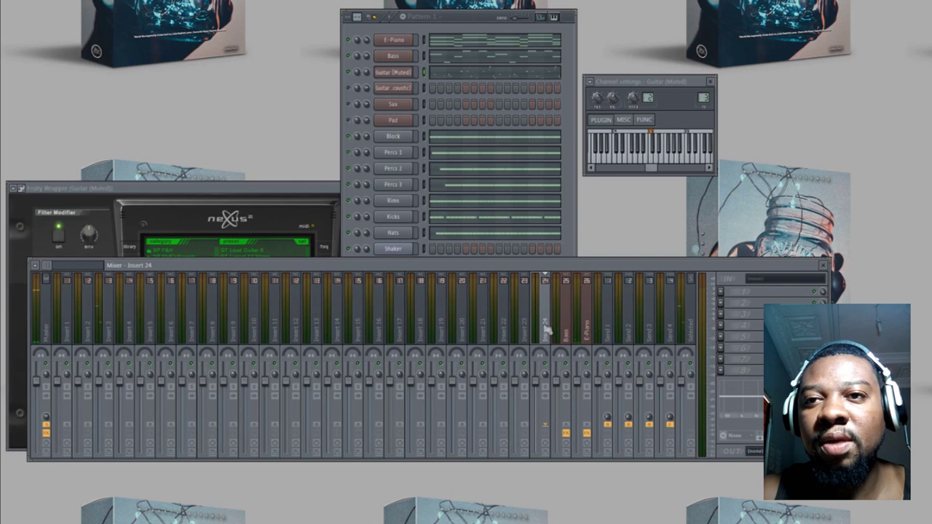
pyautogui.rightClick(548, 329)
pyautogui.moveTo(619, 311)
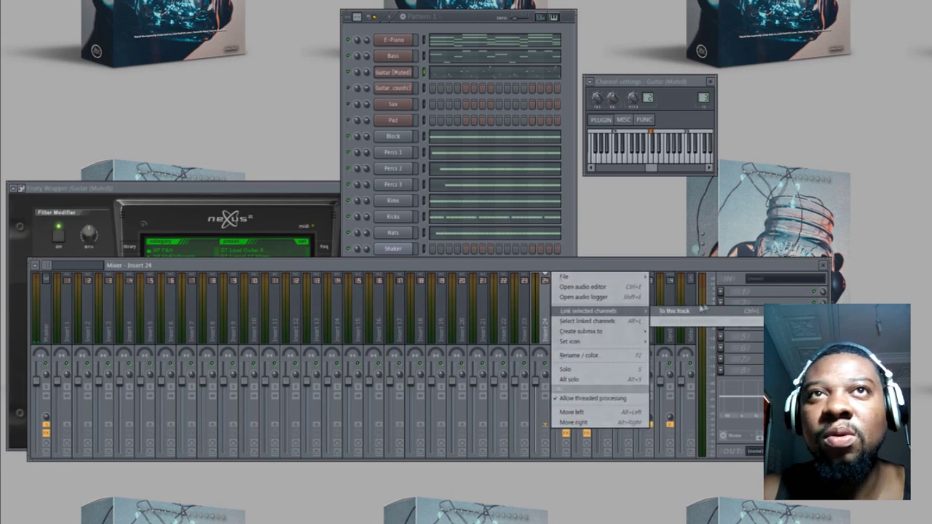
pyautogui.click(698, 311)
# Insert Fruity Parametric EQ 2 in the Guitar (Muted) track's first slot, cut the lows, lower the two highest bands, and solo the channel.
pyautogui.click(725, 299)
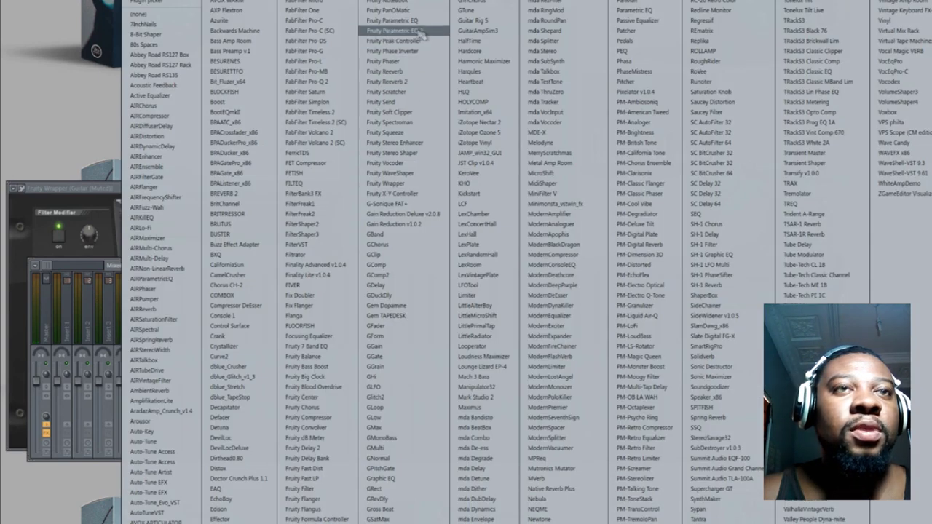
pyautogui.click(418, 31)
pyautogui.moveTo(218, 73); pyautogui.dragTo(691, 154)
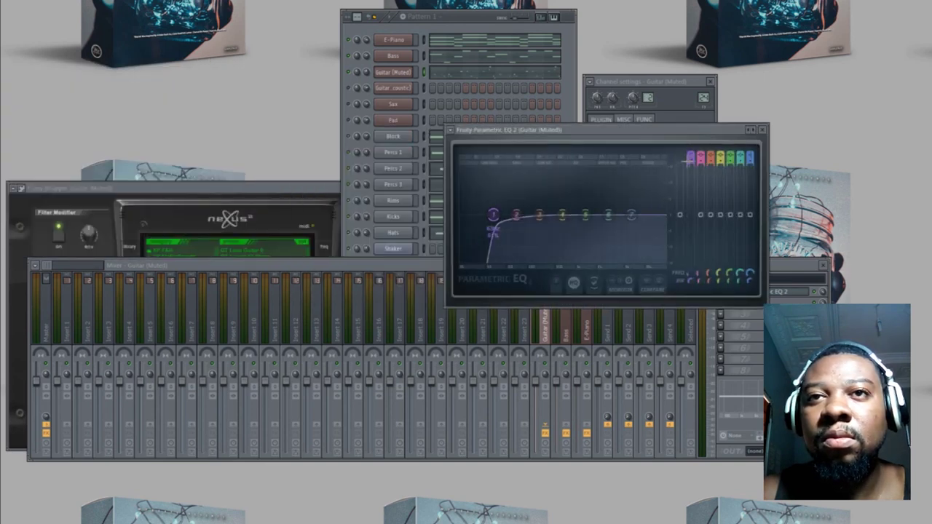
pyautogui.press('space')
pyautogui.moveTo(492, 215); pyautogui.dragTo(539, 217)
pyautogui.moveTo(612, 219); pyautogui.dragTo(665, 253)
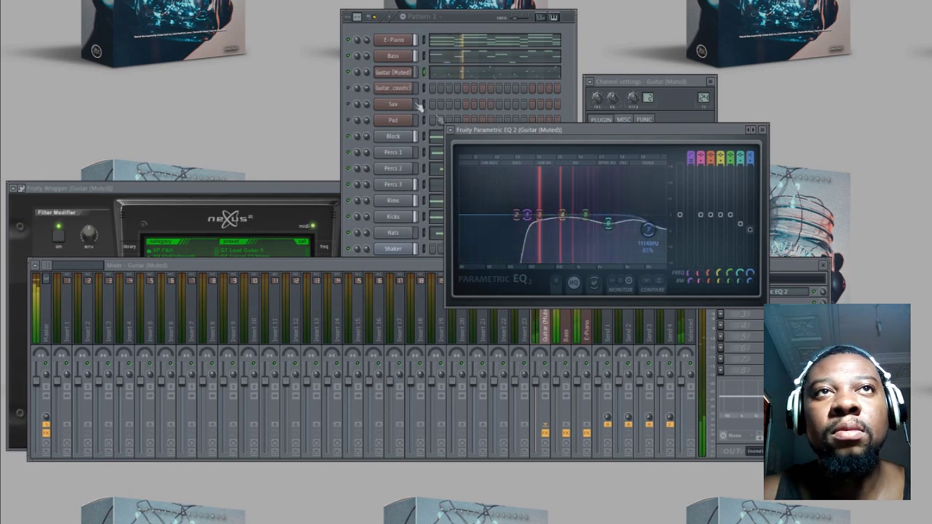
pyautogui.rightClick(349, 72)
pyautogui.click(723, 119)
pyautogui.click(762, 129)
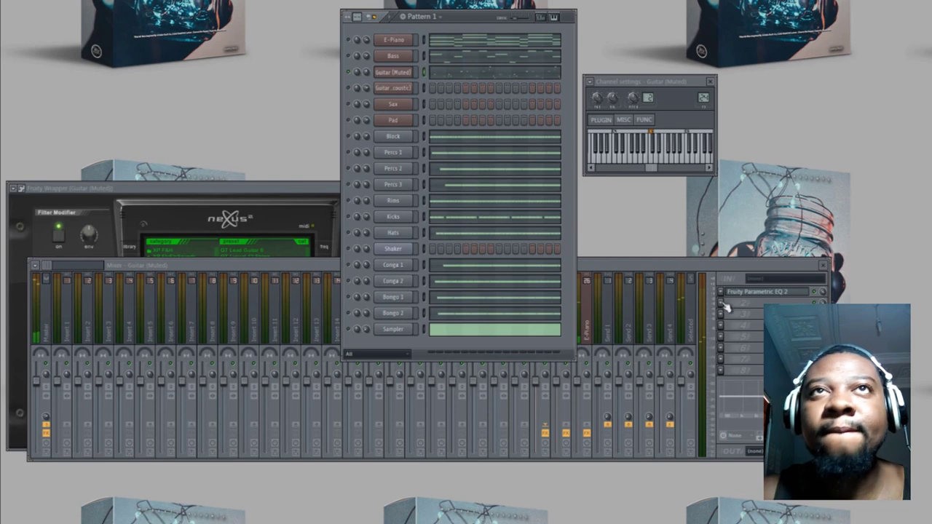
# Add Fruity Delay 2 in the second slot of the Guitar (Muted) track and audition it soloed and with all channels.
pyautogui.click(722, 306)
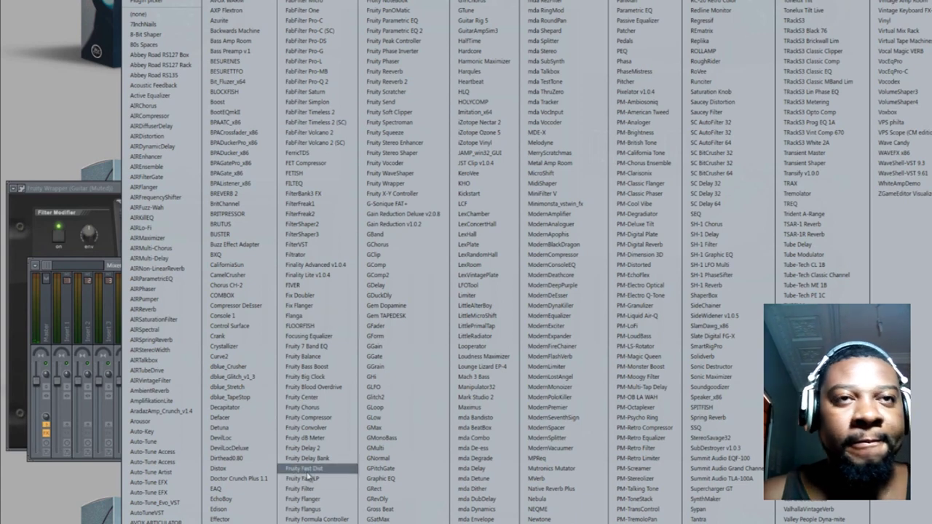
pyautogui.click(310, 448)
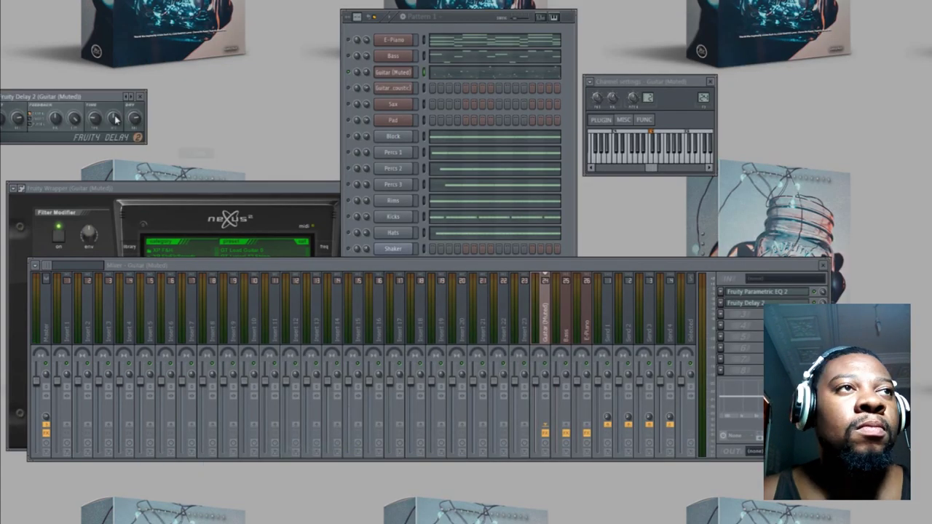
pyautogui.press('space')
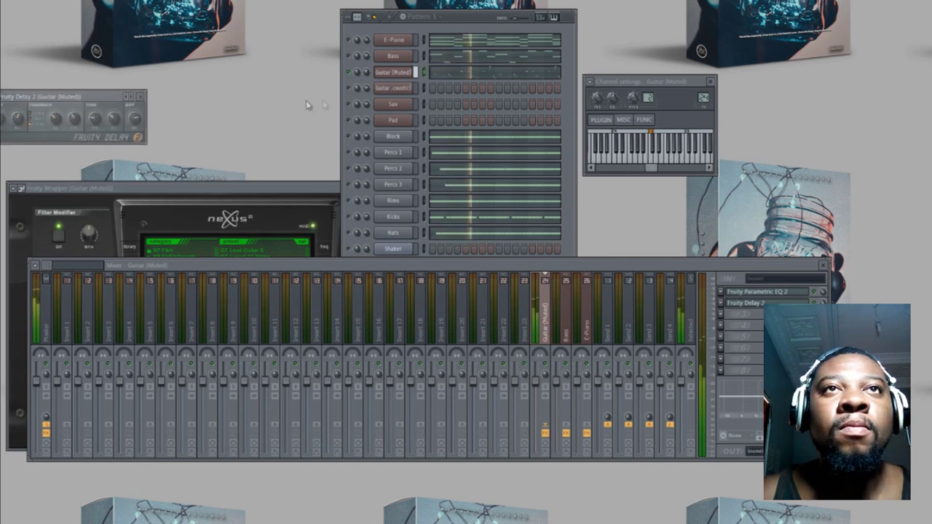
pyautogui.rightClick(349, 72)
pyautogui.click(356, 76)
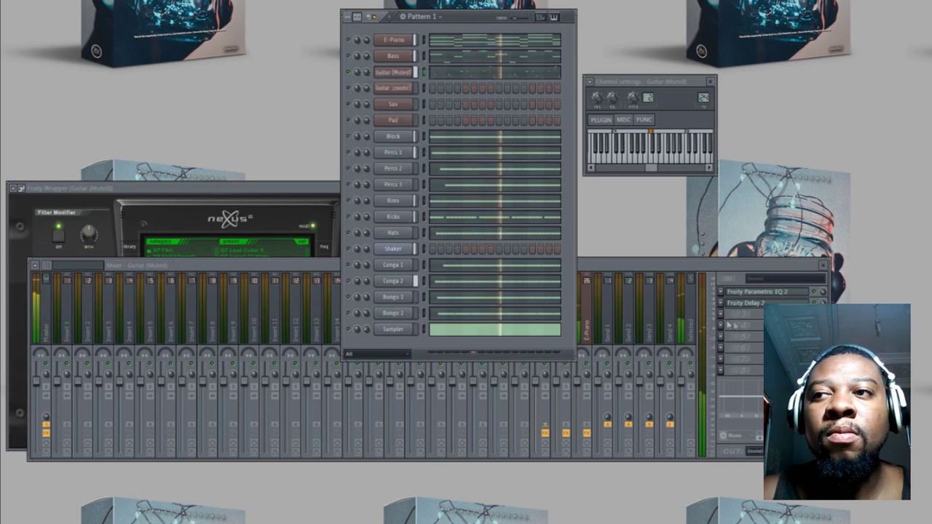
# Reopen Fruity Delay 2 on the muted guitar, choose a preset value for its delay time, and close it.
pyautogui.click(751, 305)
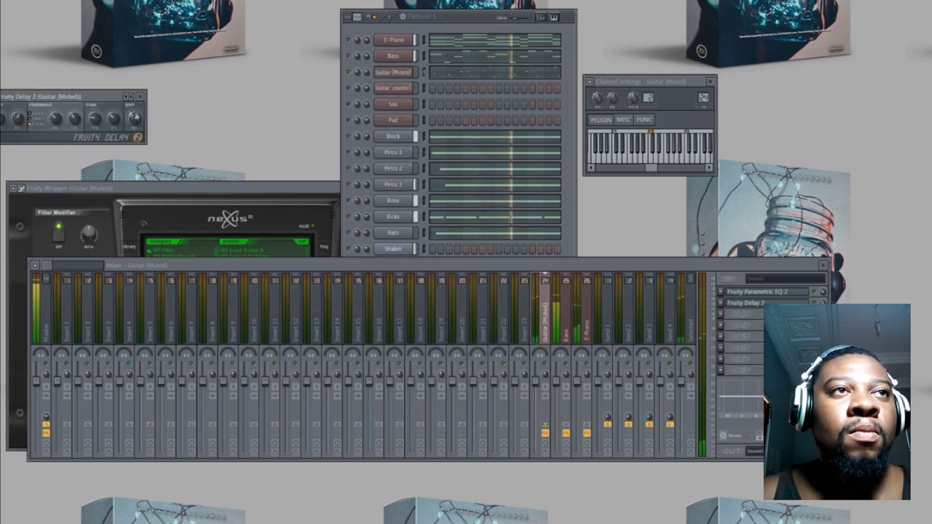
pyautogui.rightClick(97, 120)
pyautogui.moveTo(134, 137)
pyautogui.click(201, 166)
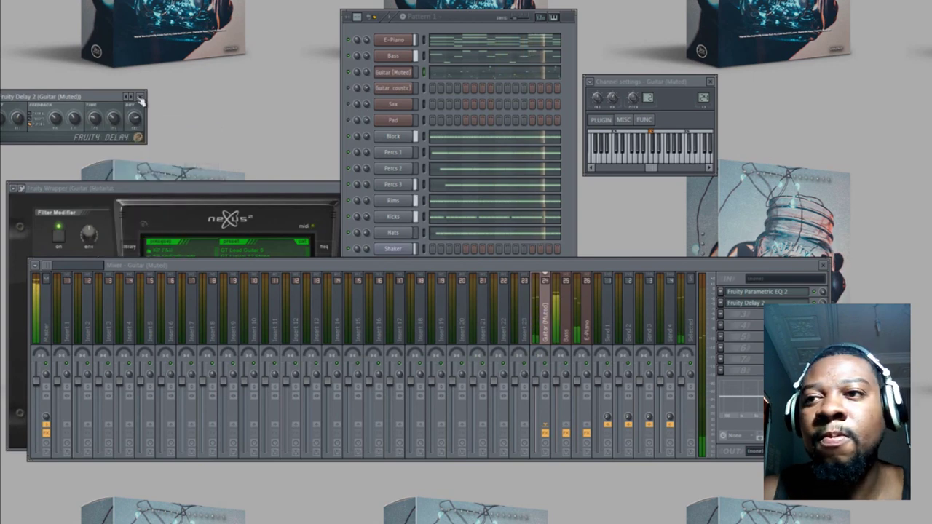
pyautogui.click(142, 96)
# Insert a second Fruity Parametric EQ 2 in the muted guitar's third slot and move its low cut to about 222 Hz.
pyautogui.click(715, 311)
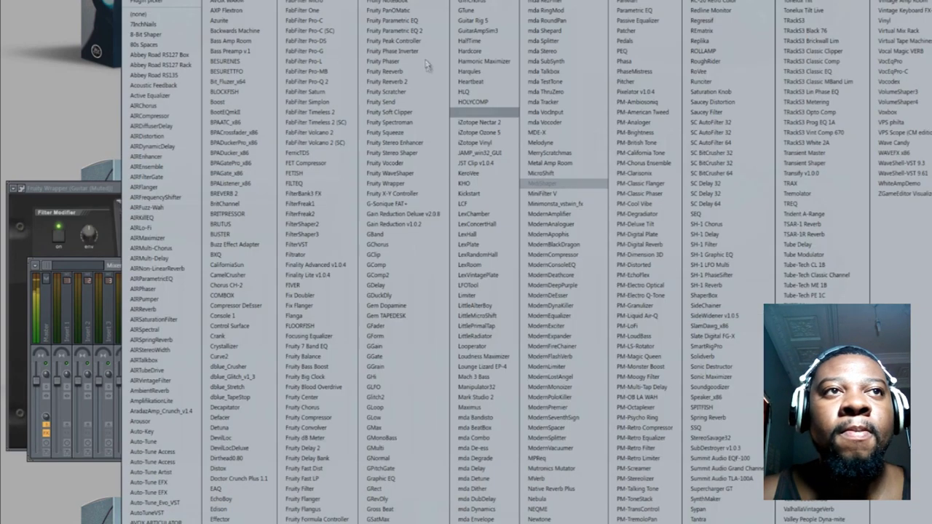
pyautogui.click(404, 33)
pyautogui.moveTo(257, 149); pyautogui.dragTo(255, 187)
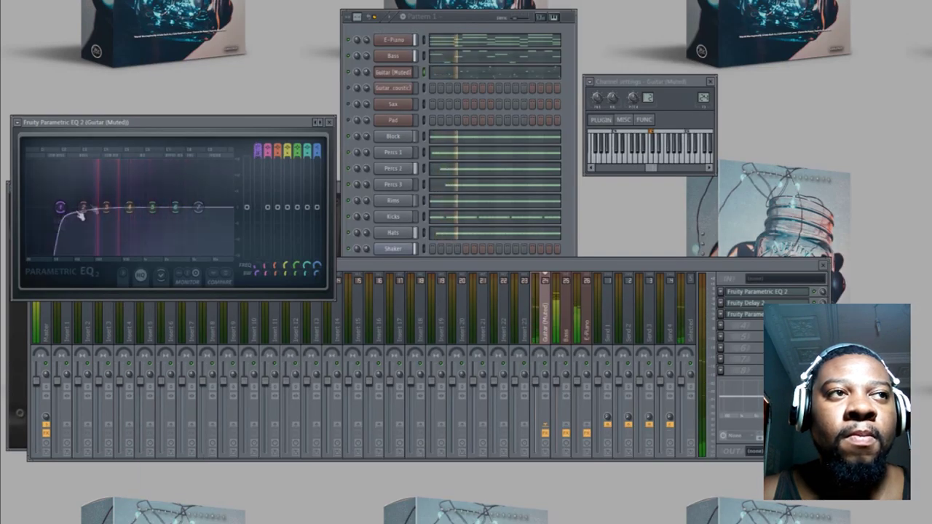
pyautogui.moveTo(58, 208); pyautogui.dragTo(96, 211)
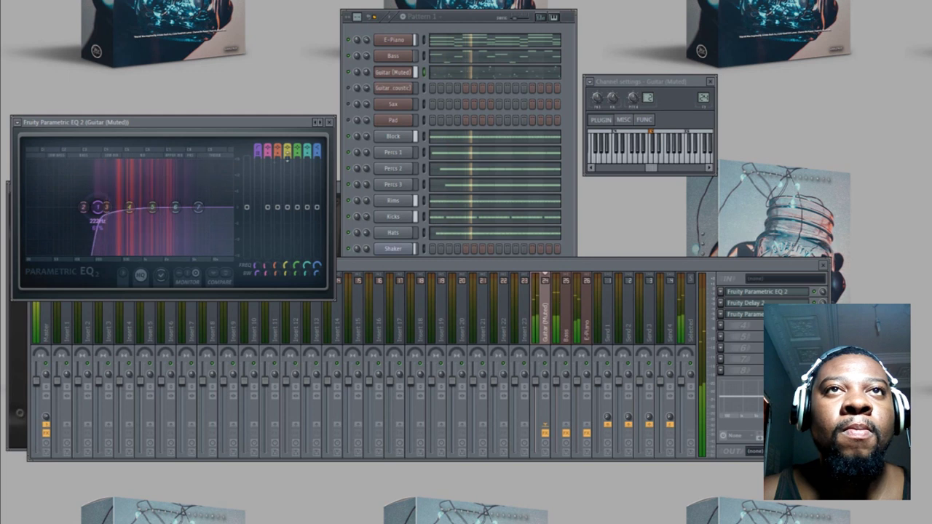
pyautogui.click(330, 122)
# Lower the Guitar (Muted) channel volume slightly, stop playback, and save the project.
pyautogui.moveTo(366, 73)
pyautogui.mouseDown()
pyautogui.moveTo(366, 64)
pyautogui.moveTo(365, 82)
pyautogui.mouseUp()
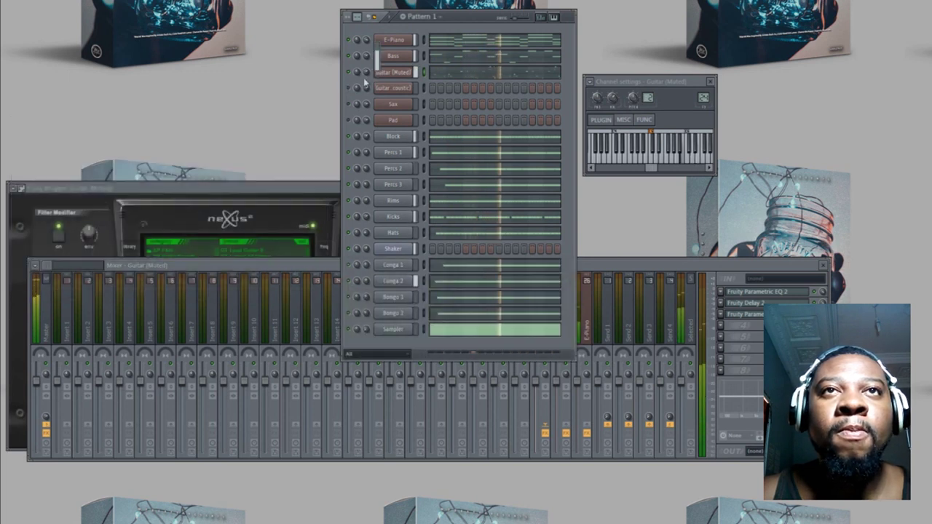
pyautogui.press('space')
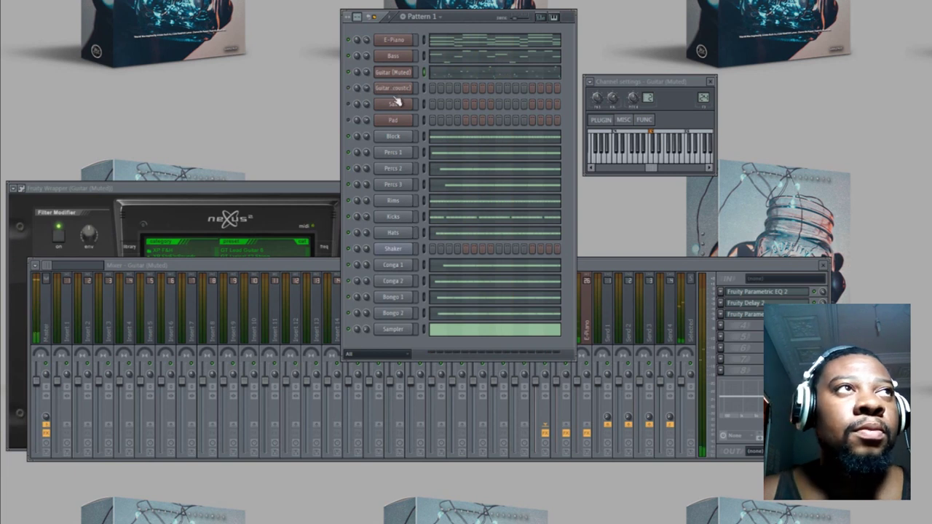
pyautogui.click(9, 2)
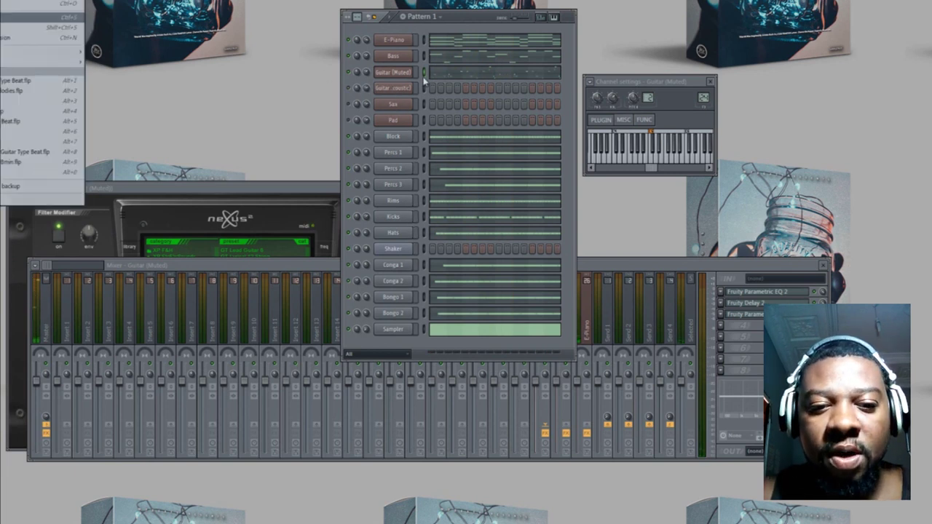
pyautogui.click(40, 18)
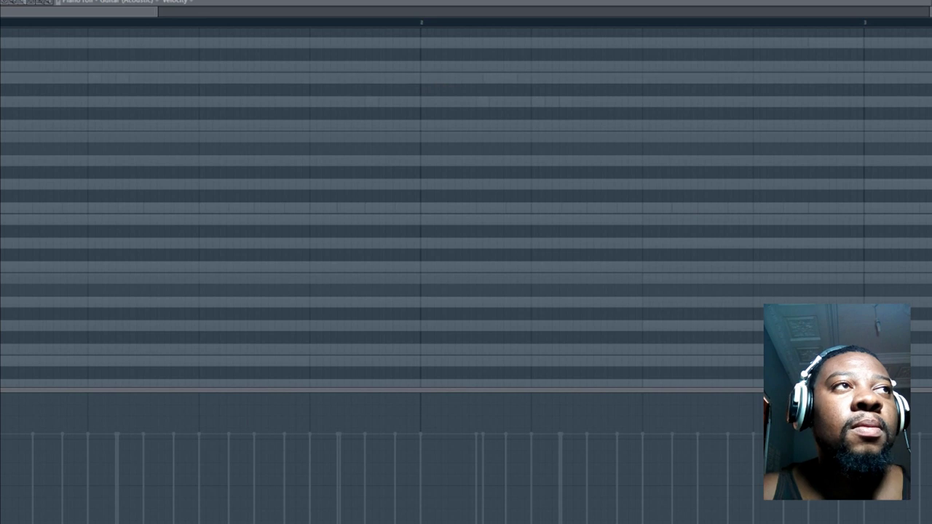
pyautogui.scroll(3, 466, 208)
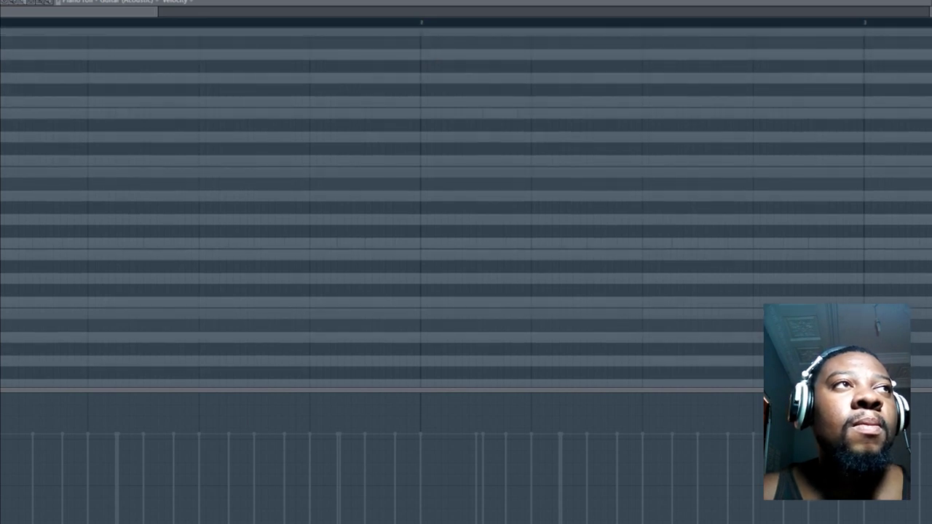
pyautogui.scroll(1, 466, 208)
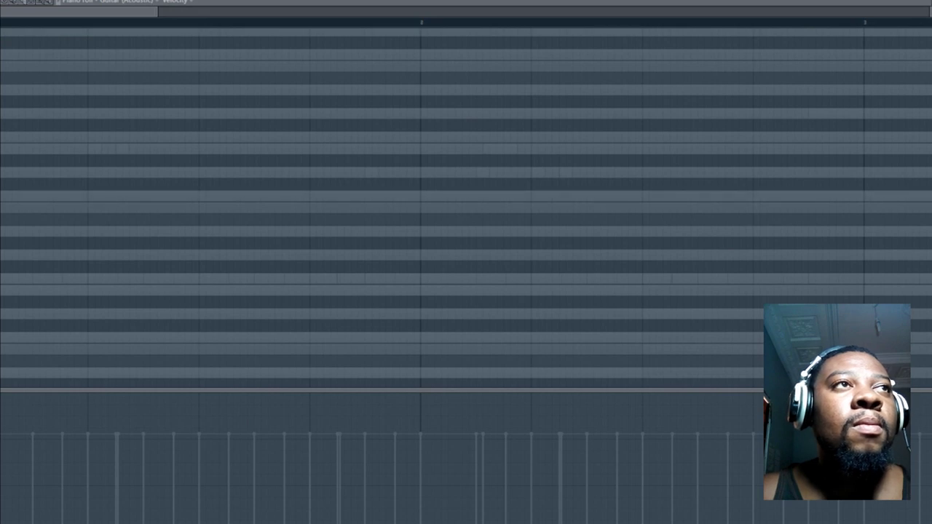
pyautogui.press('space')
pyautogui.press('space')
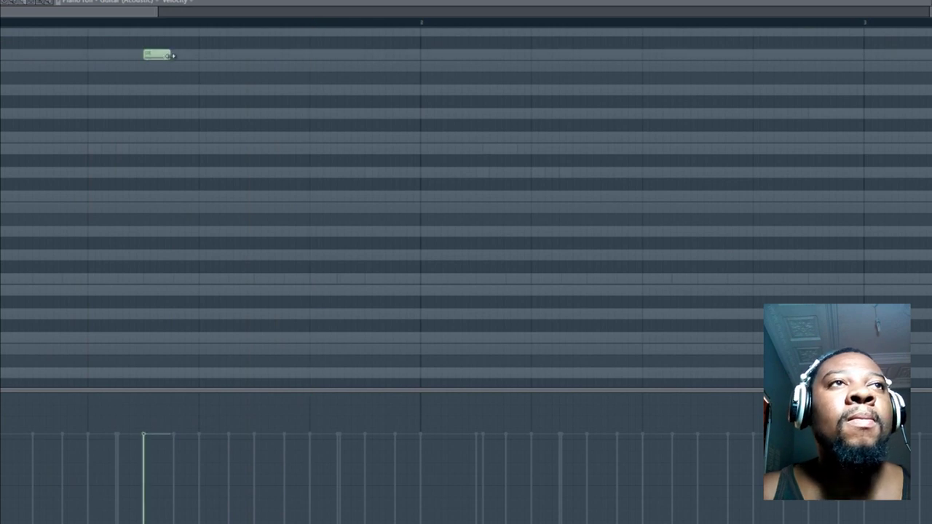
pyautogui.moveTo(312, 70); pyautogui.dragTo(323, 74)
pyautogui.press('space')
pyautogui.press('space')
pyautogui.rightClick(181, 55)
# Place a long C note in the Guitar (Acoustic) piano roll starting just before beat 2 of bar 1, and play it.
pyautogui.scroll(2, 109, 131)
pyautogui.click(88, 126)
pyautogui.press('space')
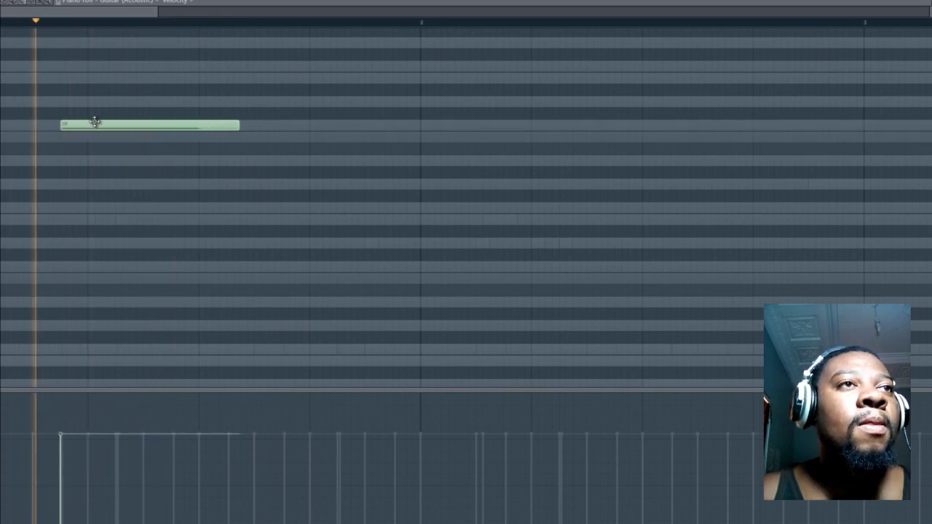
# Add an F#6 note after the opening G6 in bar 1 of the acoustic guitar, and shorten both notes to run end to end.
pyautogui.click(145, 138)
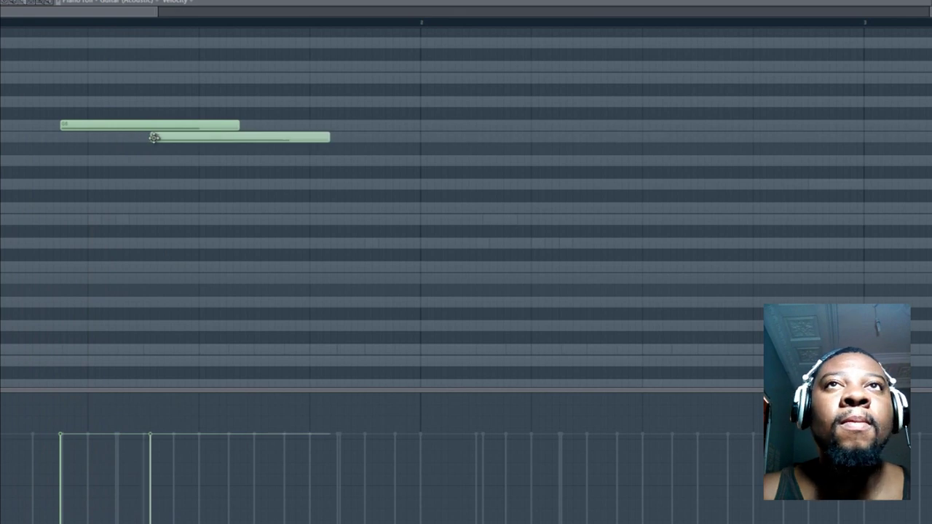
pyautogui.press('F6')
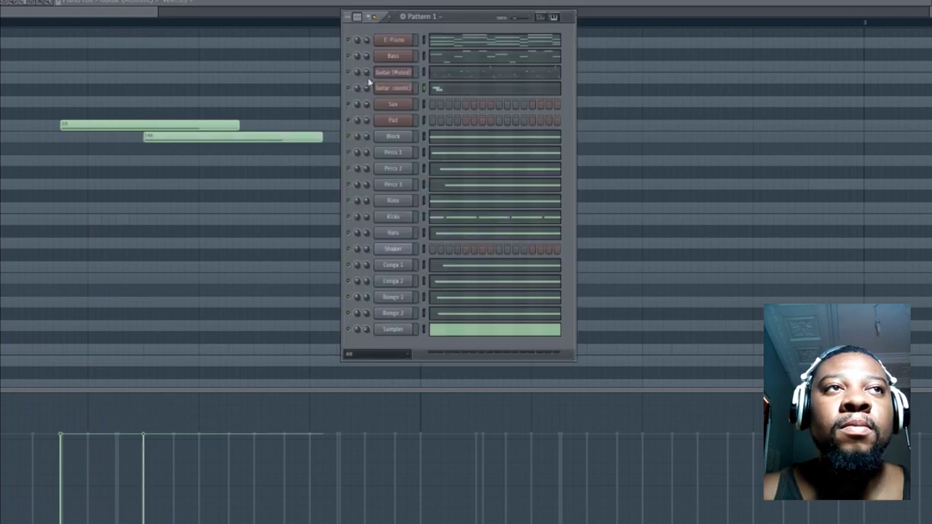
pyautogui.press('space')
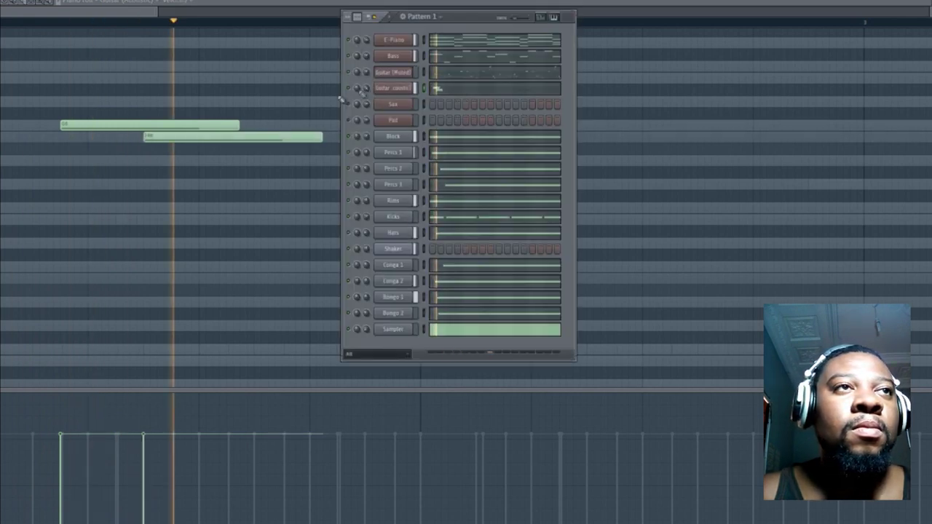
pyautogui.press('space')
pyautogui.moveTo(246, 126); pyautogui.dragTo(150, 128)
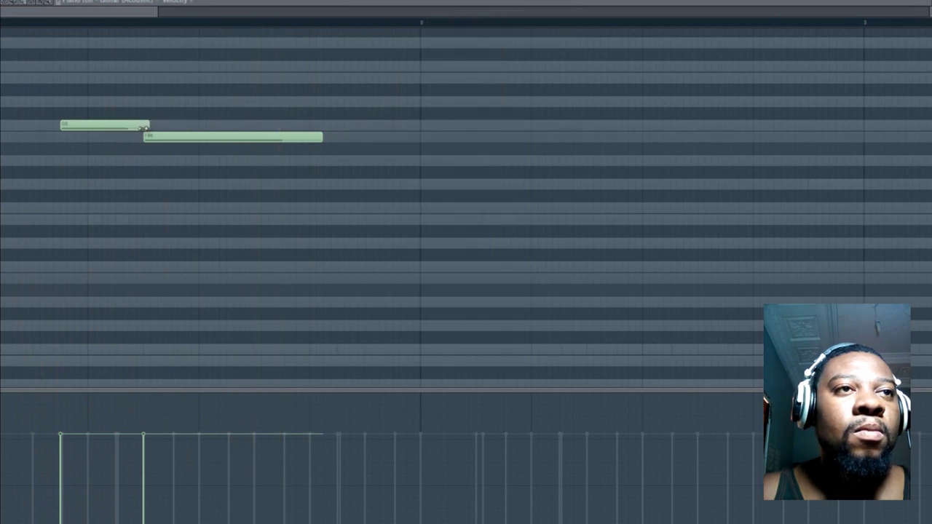
pyautogui.press('space')
pyautogui.moveTo(321, 137); pyautogui.dragTo(198, 137)
# Continue the guitar line in bar 1 with short B5, A5 and G5 notes from beat 3 onward, playing it back between additions.
pyautogui.press('space')
pyautogui.press('space')
pyautogui.moveTo(280, 221); pyautogui.dragTo(254, 221)
pyautogui.press('space')
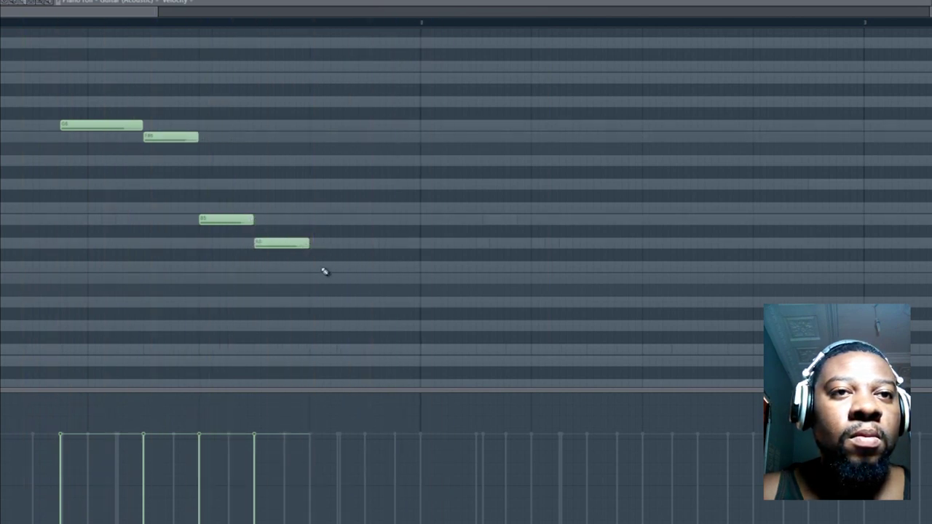
pyautogui.press('space')
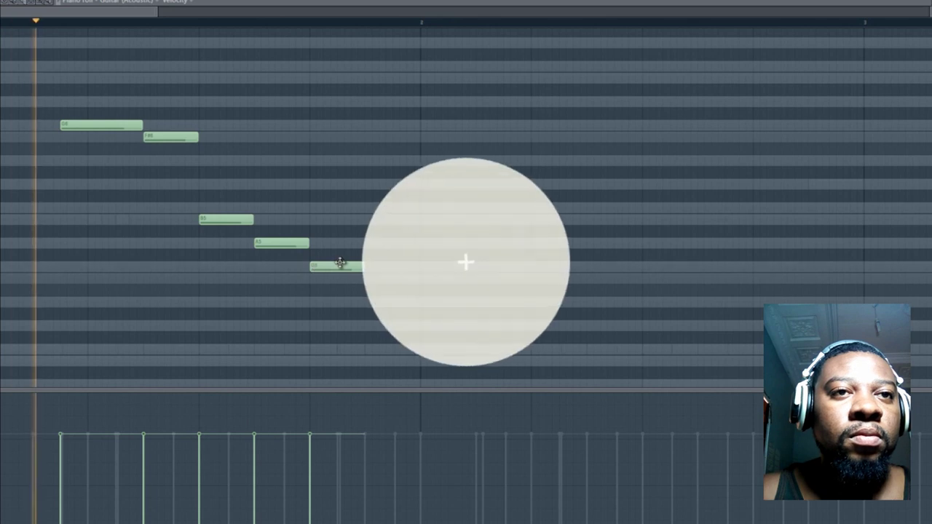
pyautogui.press('space')
# Add a very short G5 and a B5 note near the end of bar 1, and extend the B5 to beat 2 of bar 2.
pyautogui.click(378, 219)
pyautogui.moveTo(419, 268); pyautogui.dragTo(378, 268)
pyautogui.press('space')
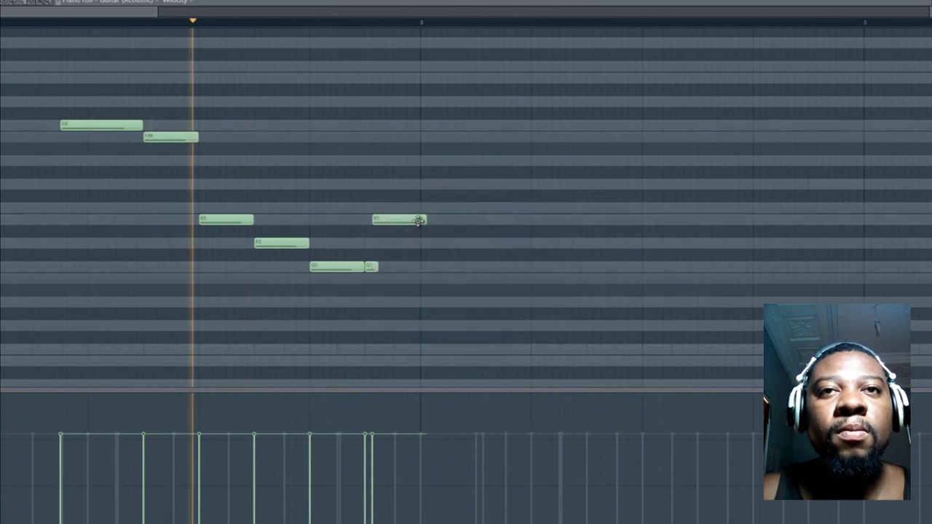
pyautogui.moveTo(428, 220); pyautogui.dragTo(532, 220)
# Place an A5 note midway through beat 2 of bar 2, stretch the preceding B5 to meet it, and trim the A5 to beat 3.
pyautogui.click(541, 246)
pyautogui.press('space')
pyautogui.moveTo(690, 246); pyautogui.dragTo(616, 244)
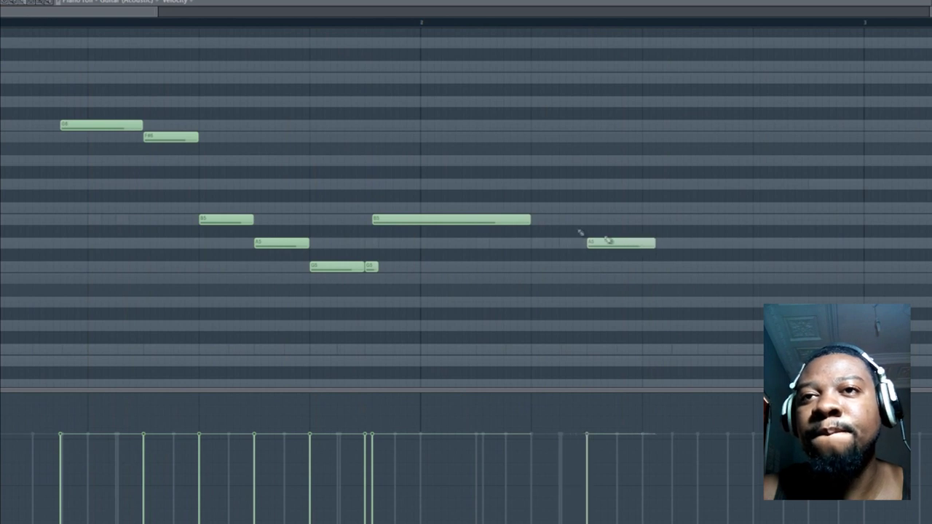
pyautogui.moveTo(530, 220); pyautogui.dragTo(586, 220)
pyautogui.moveTo(654, 243); pyautogui.dragTo(641, 243)
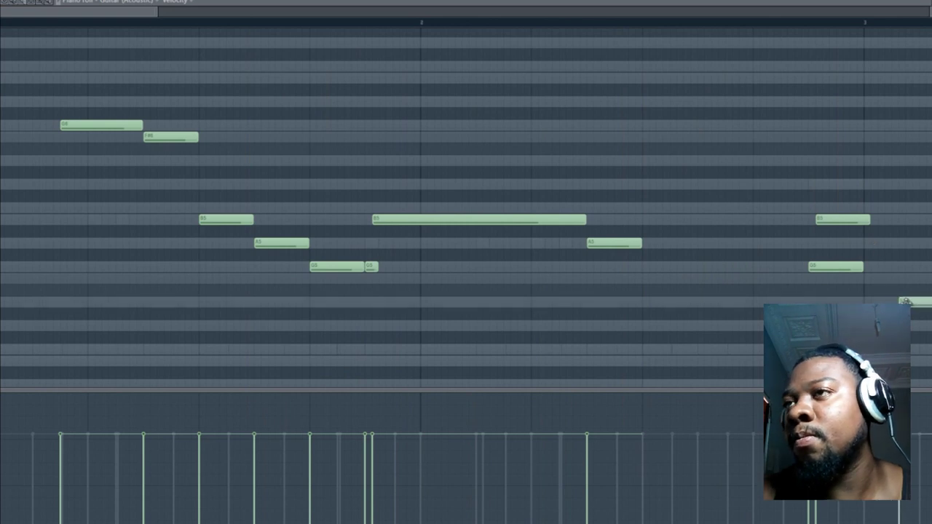
# Around bar 3, extend the B5 to the following E5, shorten the G5 before it to a brief note, and save the project.
pyautogui.moveTo(869, 219); pyautogui.dragTo(904, 219)
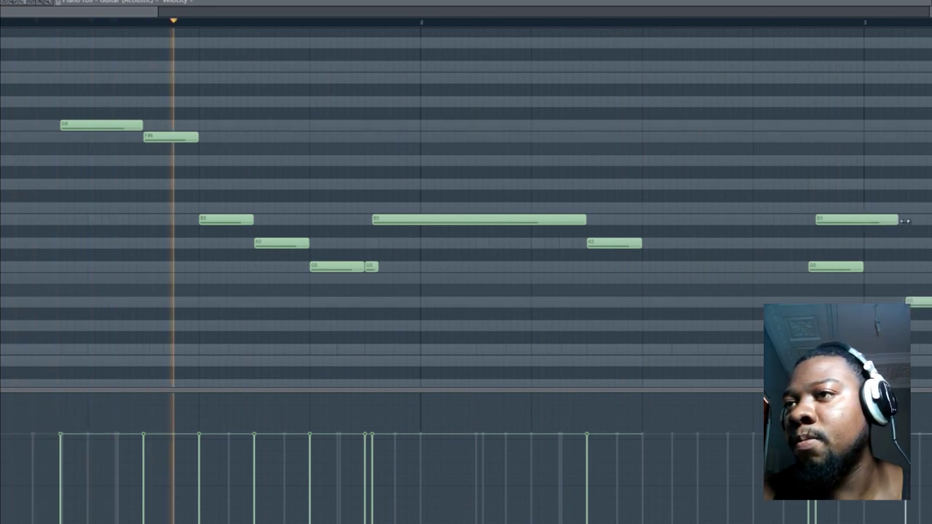
pyautogui.moveTo(862, 267); pyautogui.dragTo(829, 266)
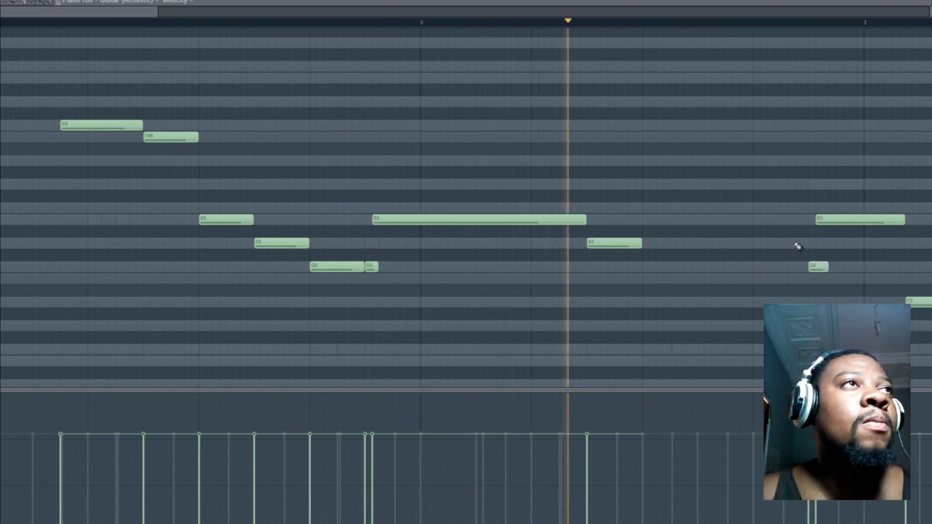
pyautogui.click(1, 1)
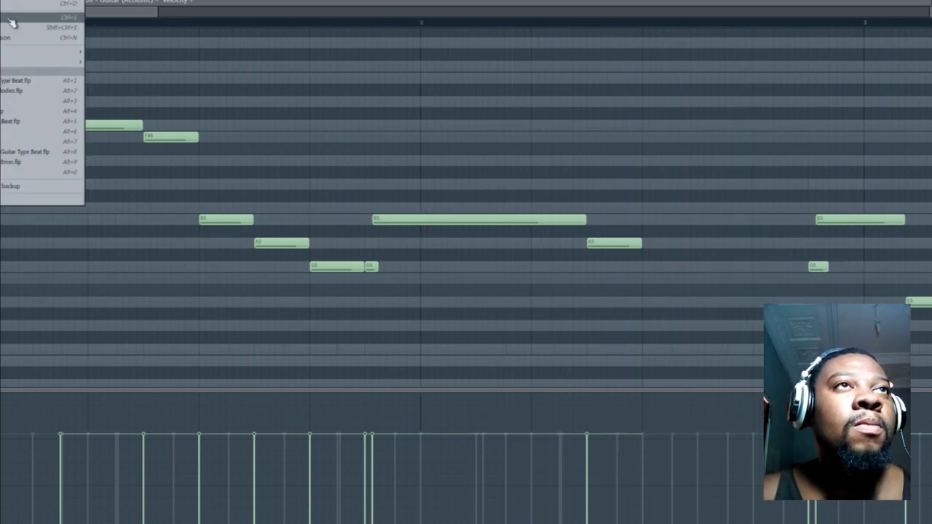
pyautogui.click(43, 18)
# Shorten the E5 in bar 3, let the following D5 ring until bar 4, and save the project.
pyautogui.moveTo(156, 11); pyautogui.dragTo(388, 59)
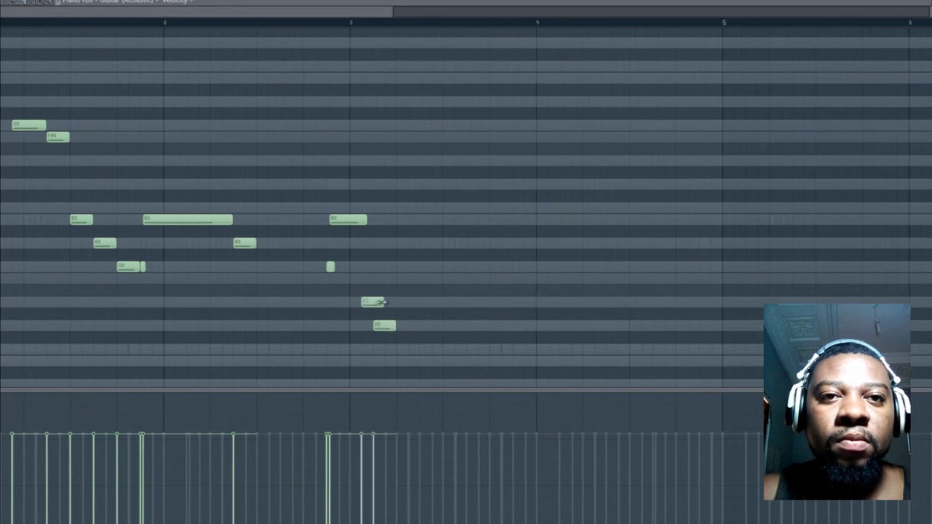
pyautogui.moveTo(383, 301); pyautogui.dragTo(537, 333)
pyautogui.click(2, 2)
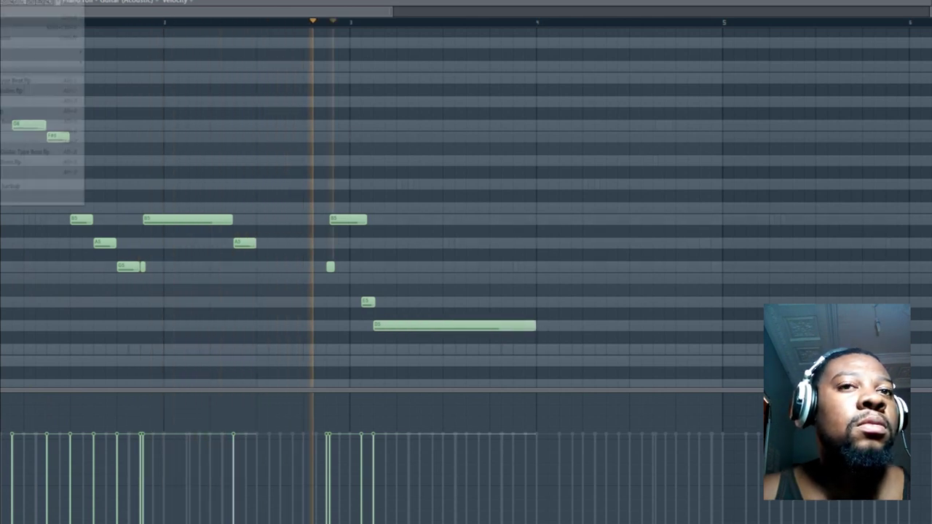
pyautogui.click(5, 17)
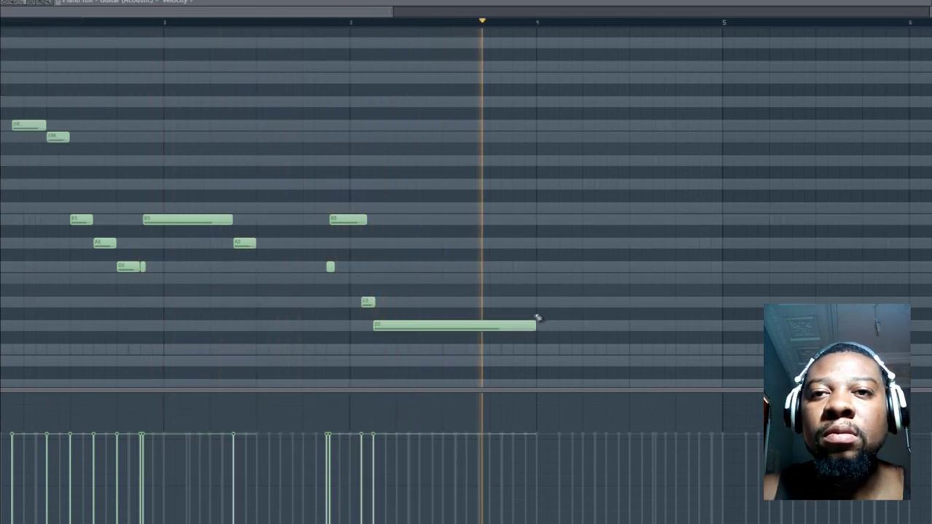
# Place a G5 and a long A5 note just before bar 4, and shorten the G5 to end at the bar line.
pyautogui.press('space')
pyautogui.click(515, 301)
pyautogui.rightClick(518, 303)
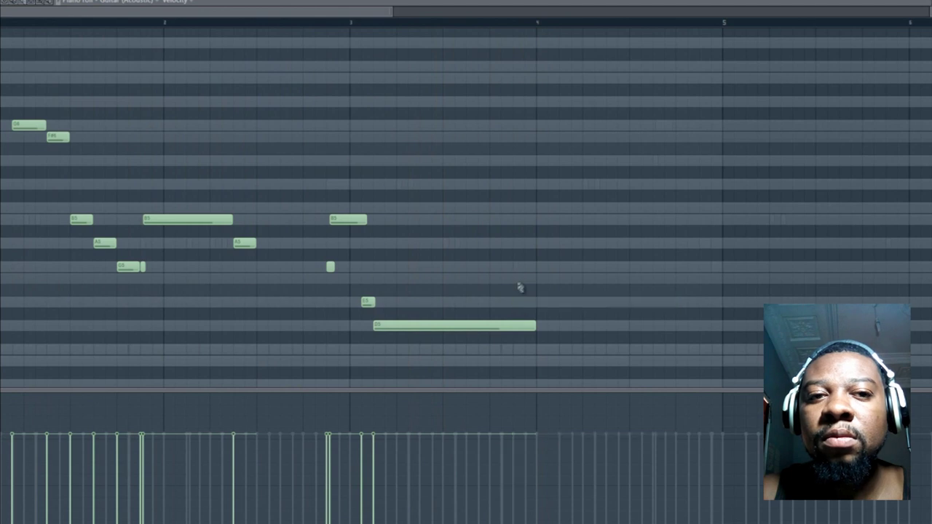
pyautogui.click(514, 266)
pyautogui.click(519, 244)
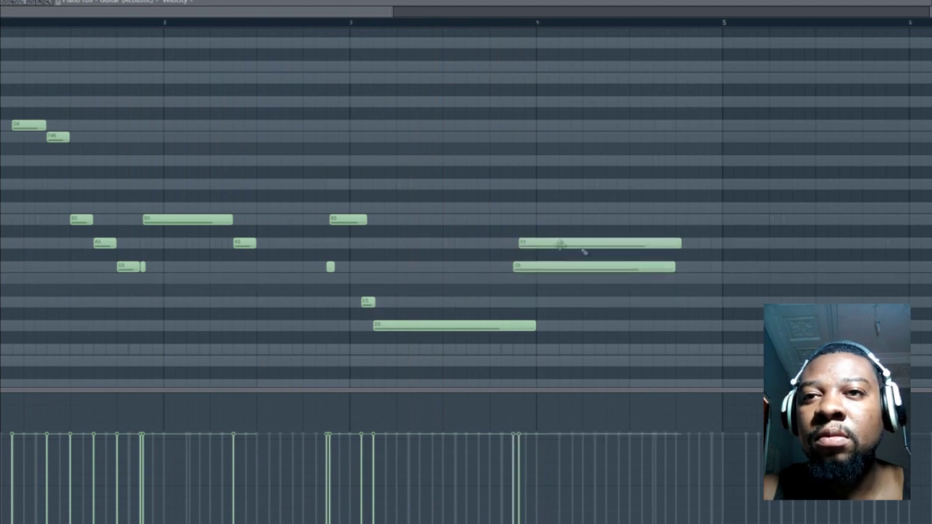
pyautogui.press('space')
pyautogui.moveTo(670, 268); pyautogui.dragTo(537, 267)
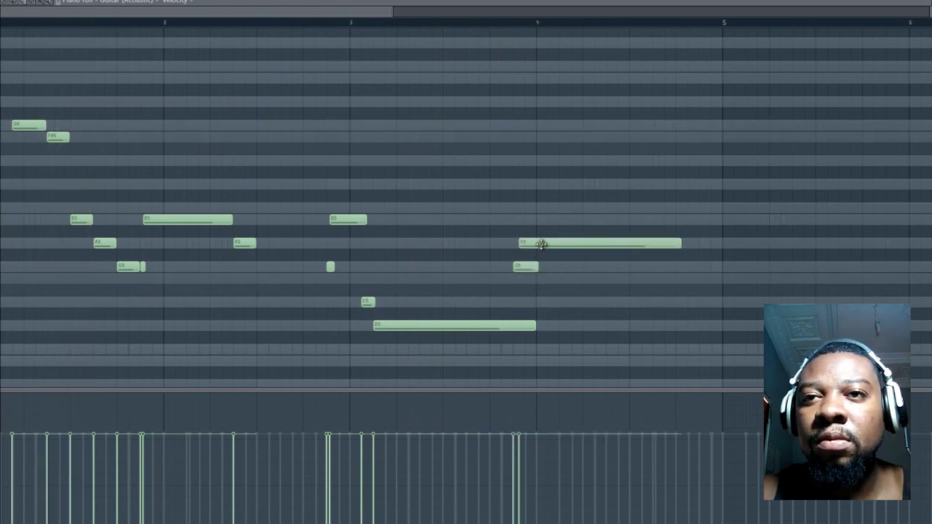
# Raise the long A5 note at the start of bar 4 to B5.
pyautogui.click(558, 271)
pyautogui.rightClick(566, 268)
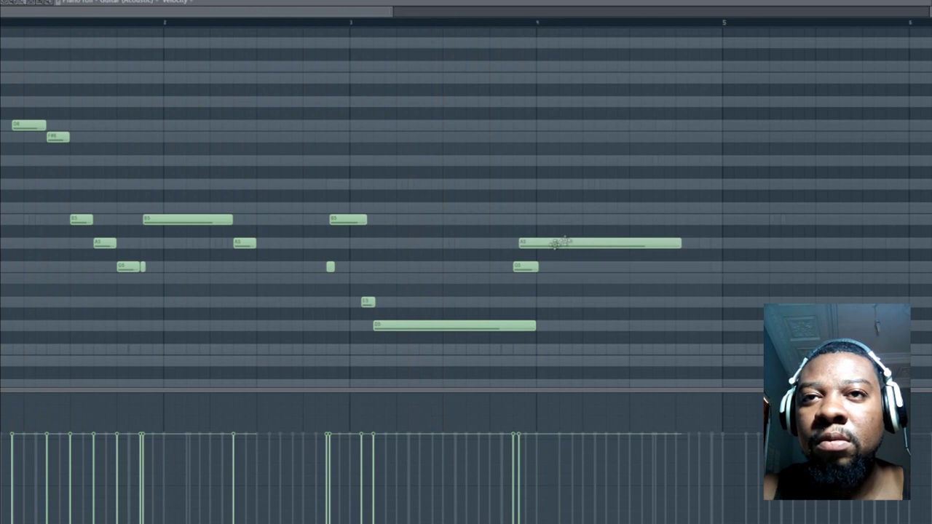
pyautogui.moveTo(541, 243); pyautogui.dragTo(541, 216)
# Add an E5 note in bar 4, shorten the B5 before it, trim the E5 to end at bar 5, and save the project.
pyautogui.click(583, 302)
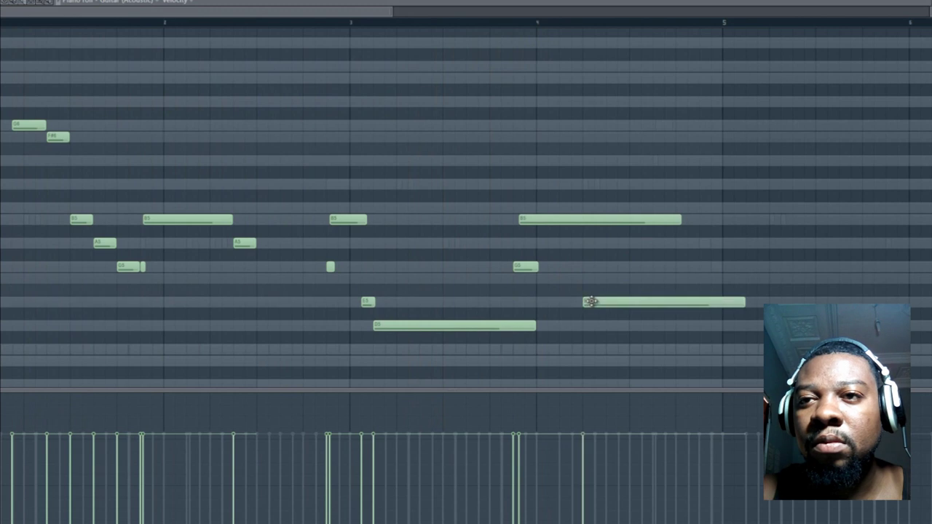
pyautogui.press('space')
pyautogui.moveTo(680, 220); pyautogui.dragTo(615, 219)
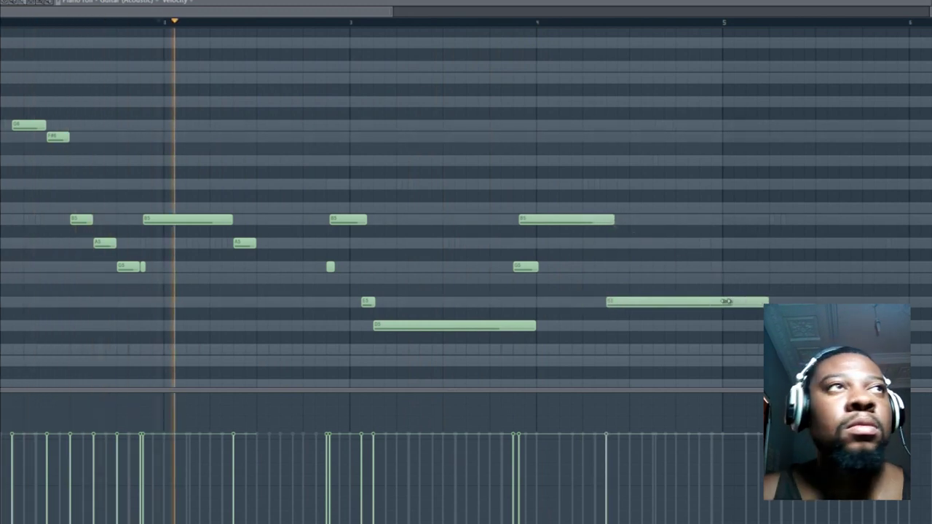
pyautogui.moveTo(762, 300); pyautogui.dragTo(722, 301)
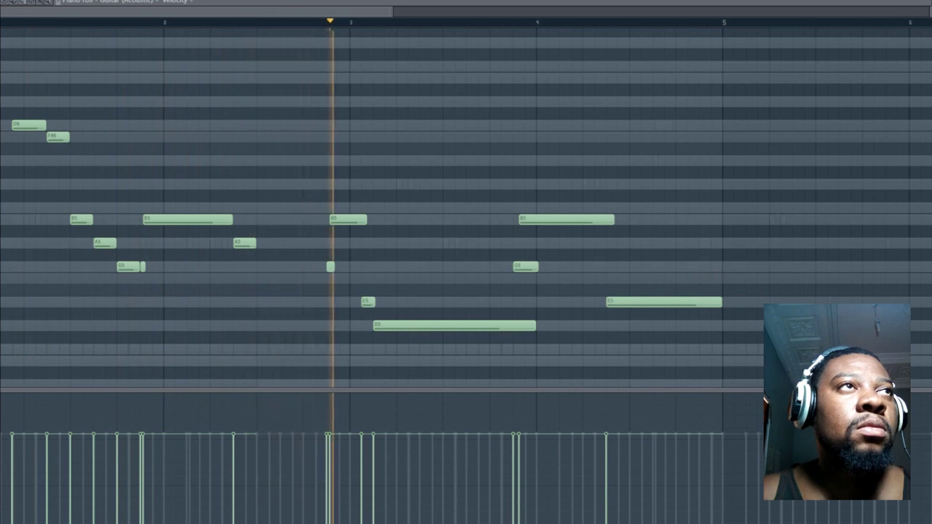
pyautogui.click(6, 1)
pyautogui.click(30, 14)
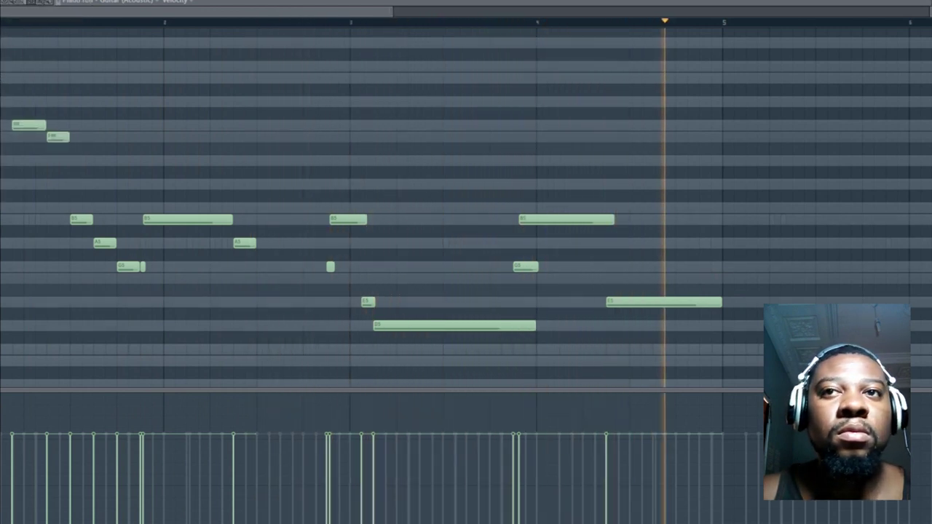
# Select all the acoustic guitar notes and duplicate the four-bar phrase into the next four bars.
pyautogui.moveTo(743, 73); pyautogui.dragTo(7, 362)
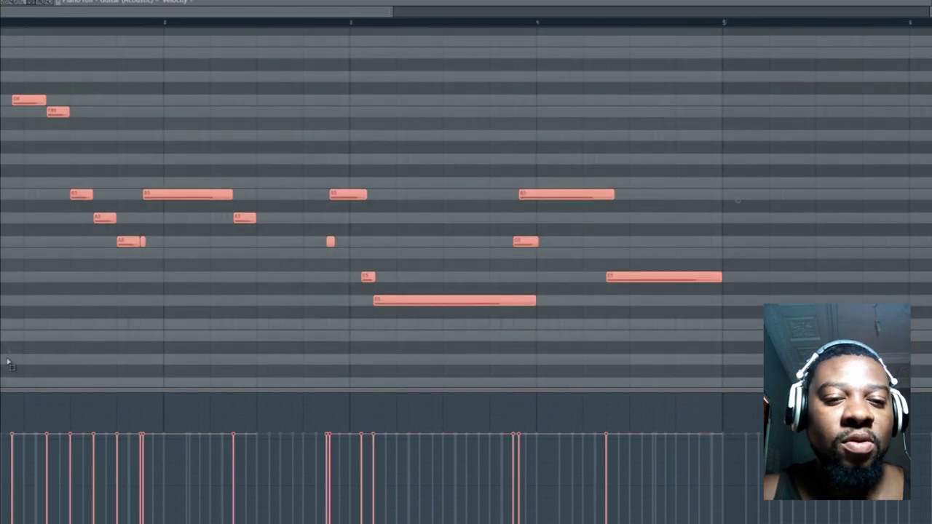
pyautogui.scroll(-3, 10, 155)
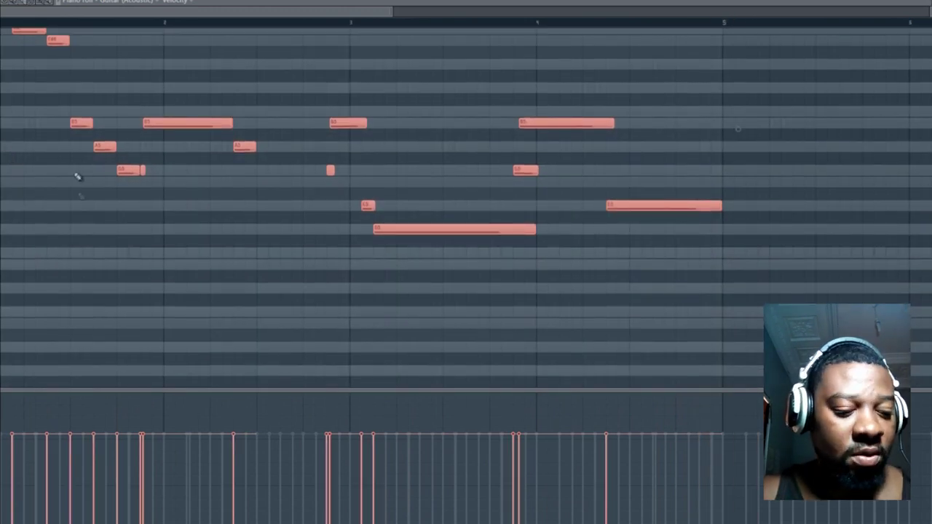
pyautogui.scroll(3, 57, 126)
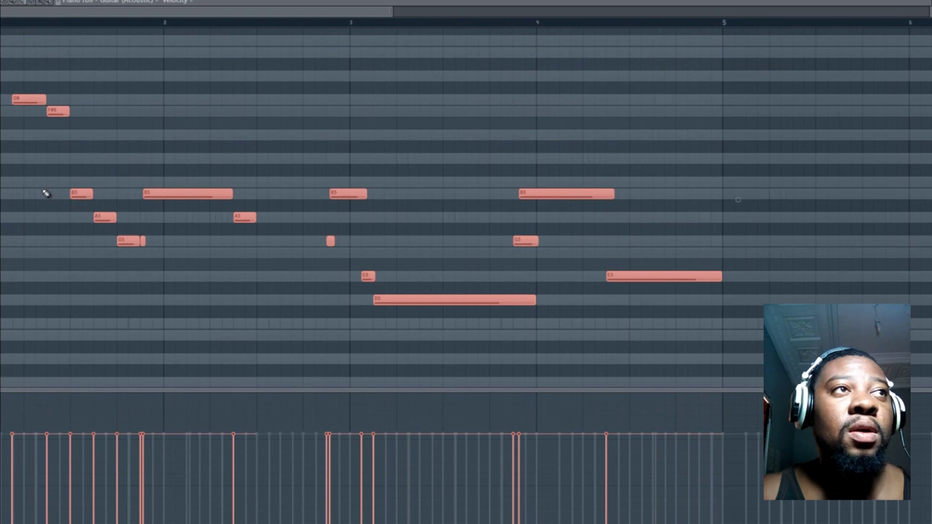
pyautogui.moveTo(227, 128); pyautogui.dragTo(763, 154)
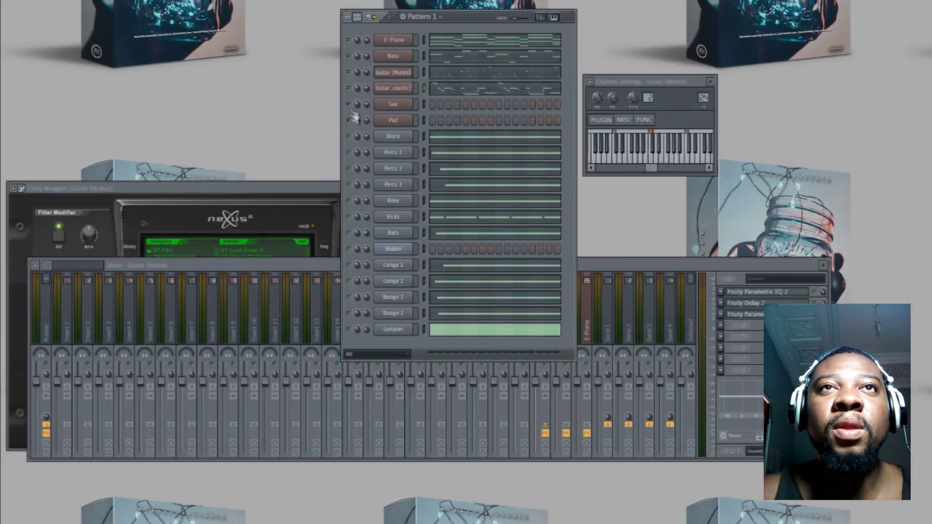
# Copy the E-Piano channel's notes and paste them into the Pad channel.
pyautogui.rightClick(401, 40)
pyautogui.moveTo(438, 94)
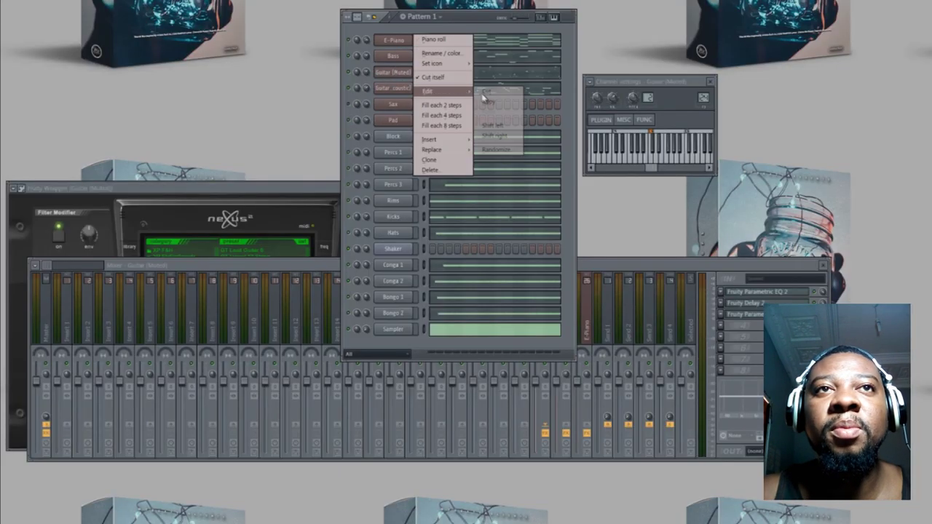
pyautogui.click(487, 103)
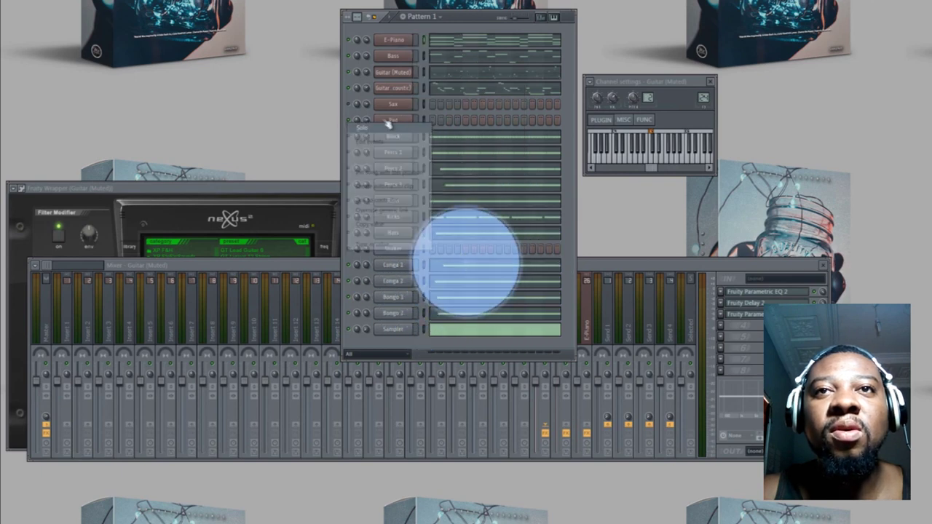
pyautogui.rightClick(412, 118)
pyautogui.moveTo(482, 175)
pyautogui.click(486, 191)
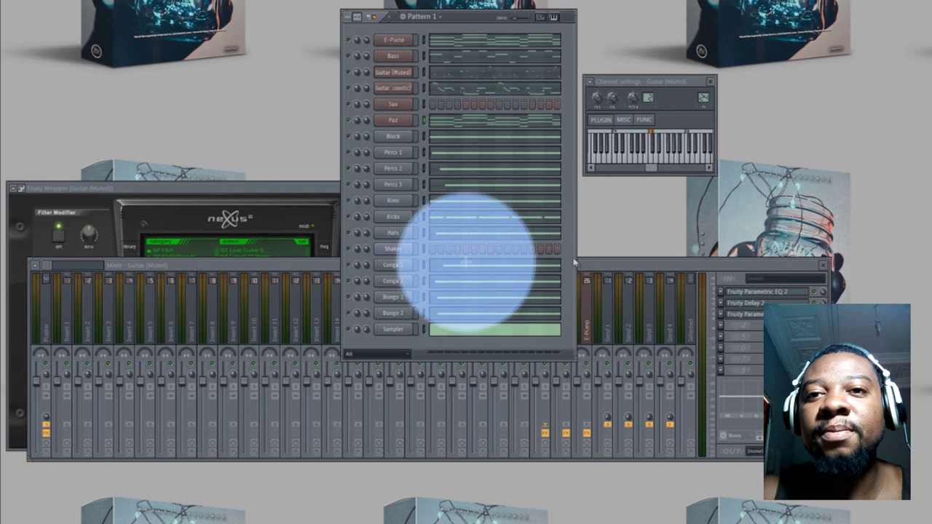
# Name mixer track Insert 23 Pad and load Fruity Parametric EQ 2 in its first effect slot.
pyautogui.click(535, 333)
pyautogui.click(530, 333)
pyautogui.rightClick(530, 333)
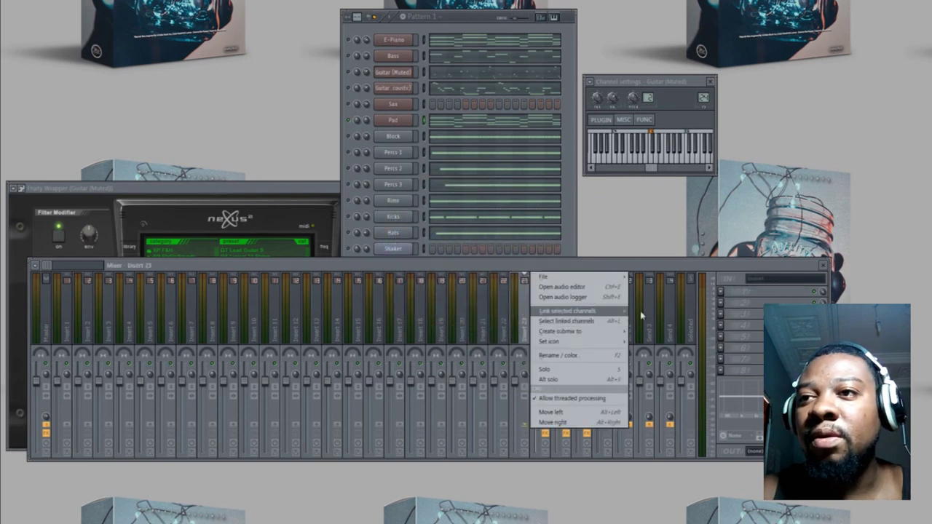
pyautogui.moveTo(623, 313)
pyautogui.click(730, 309)
pyautogui.click(725, 293)
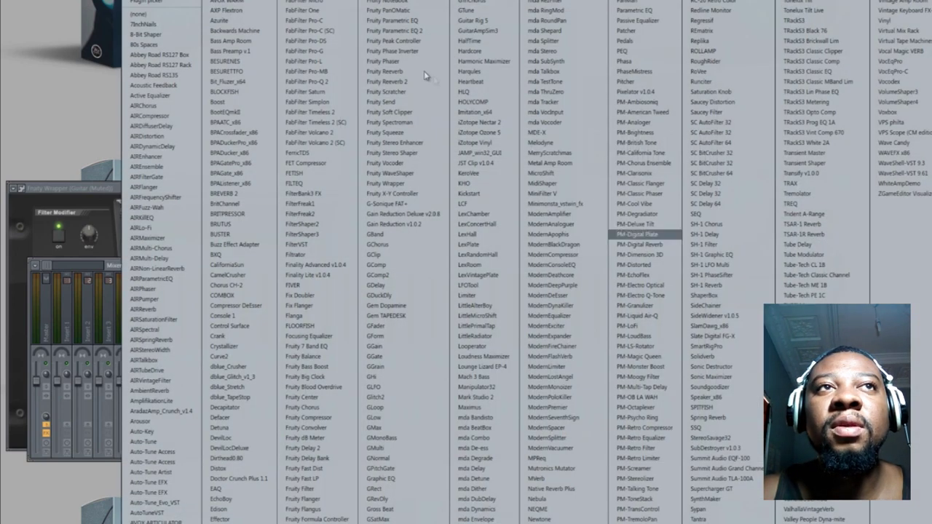
pyautogui.click(404, 34)
pyautogui.moveTo(224, 77); pyautogui.dragTo(586, 184)
# Open the Pad channel's notes, select all of them across the eight bars, and transpose them up 12 semitones.
pyautogui.rightClick(392, 119)
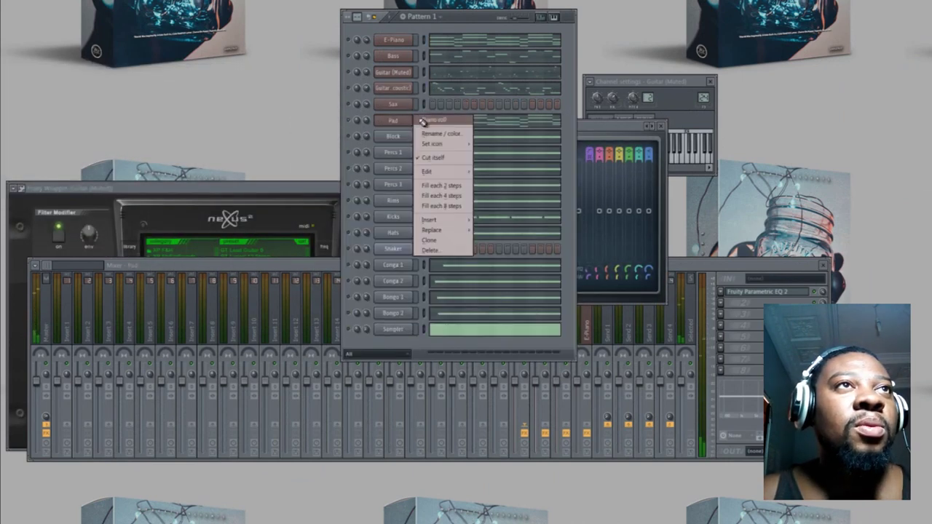
pyautogui.click(425, 123)
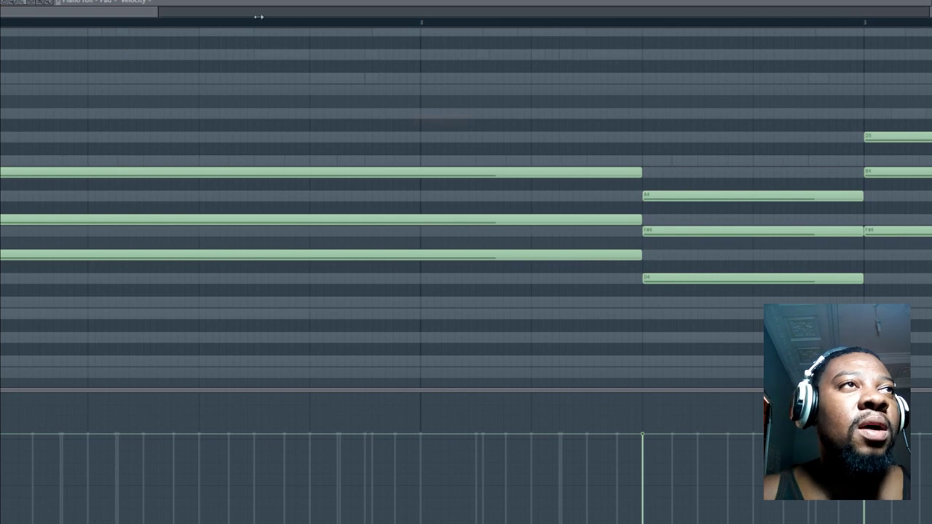
pyautogui.moveTo(259, 17); pyautogui.dragTo(847, 98)
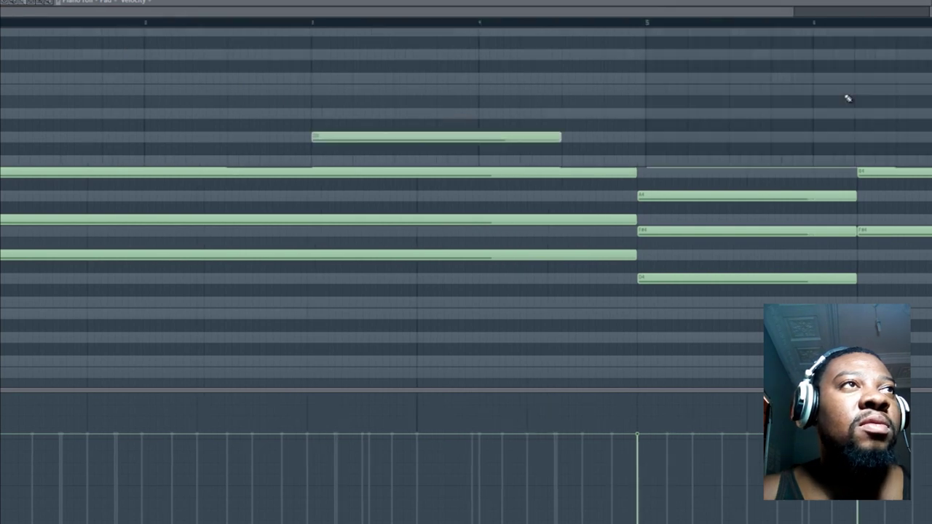
pyautogui.scroll(2, 125, 194)
pyautogui.moveTo(2, 149); pyautogui.dragTo(1, 362)
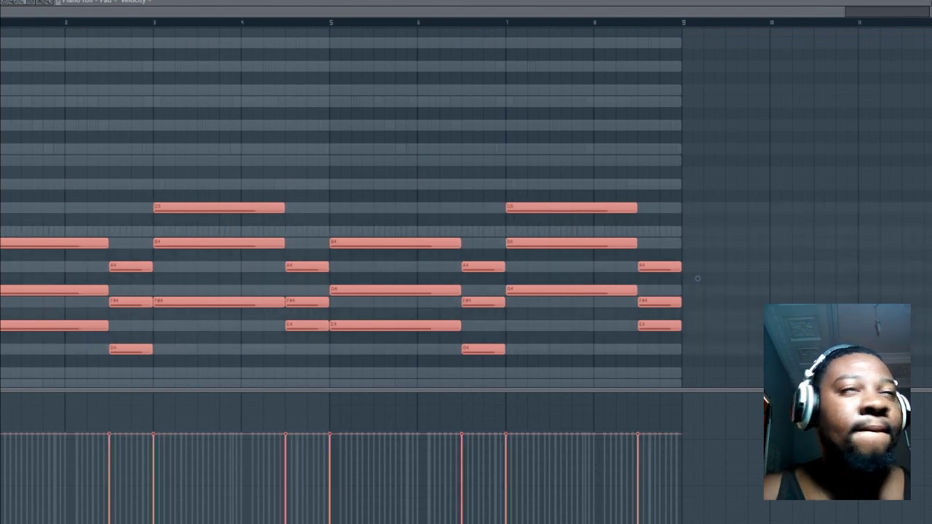
pyautogui.press('Up')
pyautogui.press('Up')
pyautogui.press('Up')
pyautogui.press('Up')
pyautogui.press('Up')
pyautogui.press('Up')
pyautogui.press('Up')
pyautogui.press('Up')
pyautogui.press('Up')
pyautogui.press('Up')
pyautogui.press('Up')
pyautogui.press('Up')
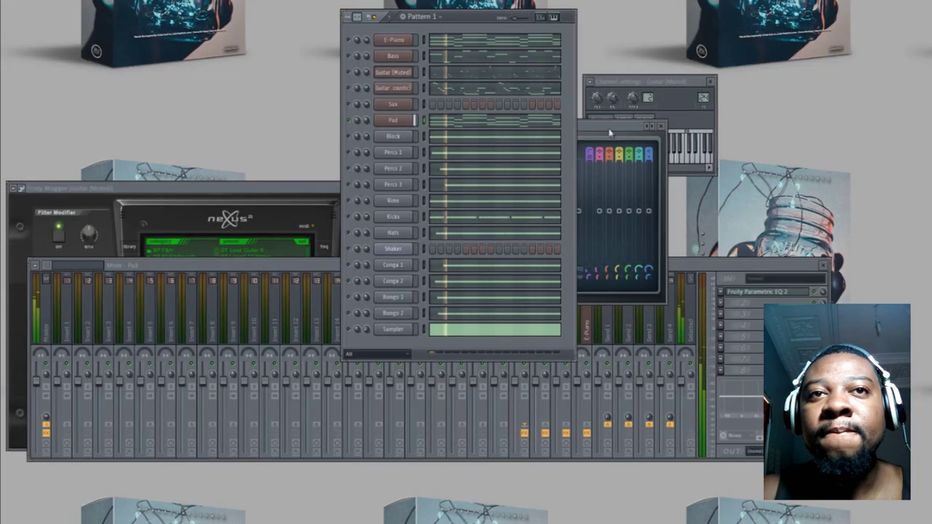
# Cut the Pad's low end using band 1 of Fruity Parametric EQ 2, and close the equalizer.
pyautogui.click(611, 133)
pyautogui.moveTo(424, 221); pyautogui.dragTo(433, 220)
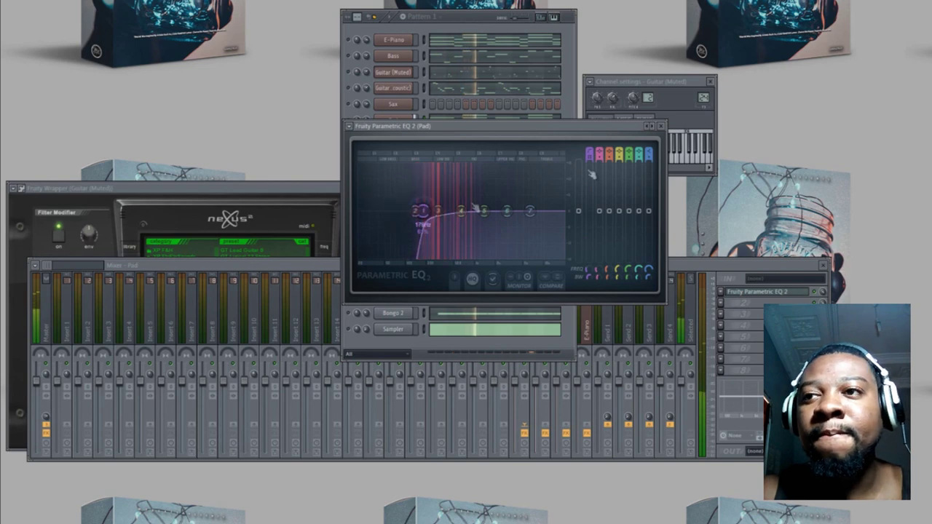
pyautogui.click(660, 126)
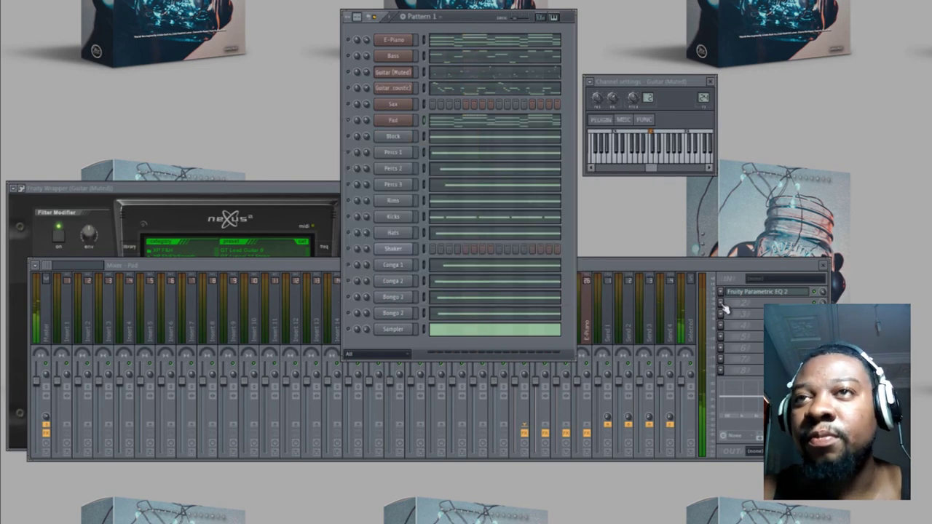
# Load Fruity Love Philter in the Pad track's second effect slot, choose the "Simple triangle lowpass LFO" preset, and close the plugin.
pyautogui.click(720, 303)
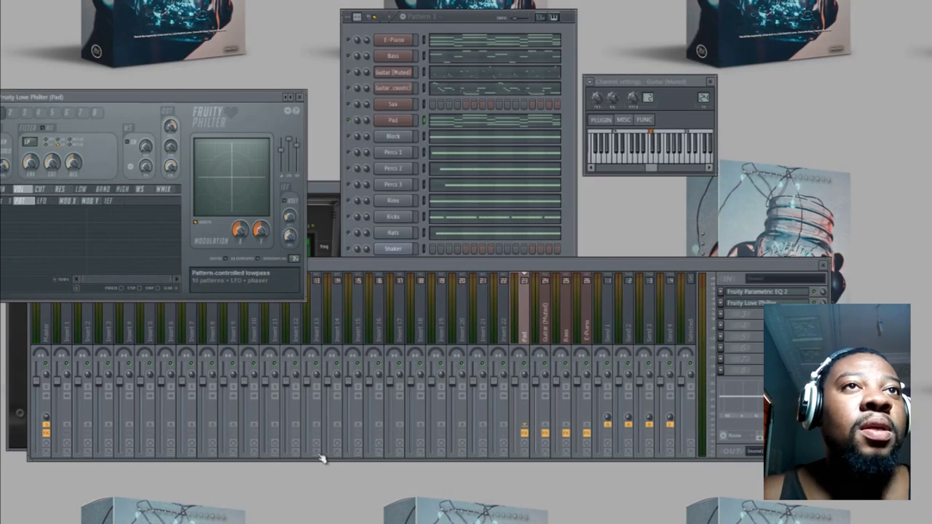
pyautogui.click(294, 104)
pyautogui.click(311, 167)
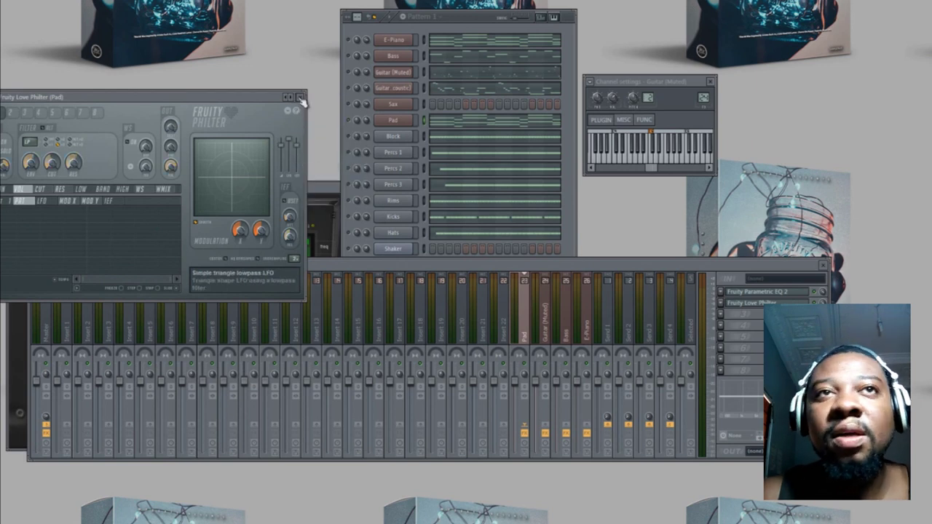
pyautogui.click(299, 97)
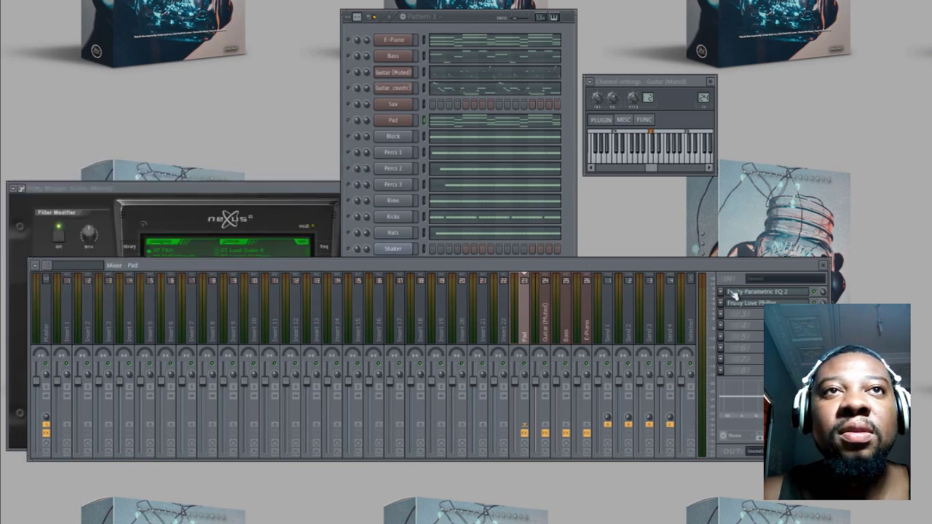
# Turn off solo on the Pad channel so the whole beat plays, and close the Guitar (Muted) channel settings.
pyautogui.click(372, 124)
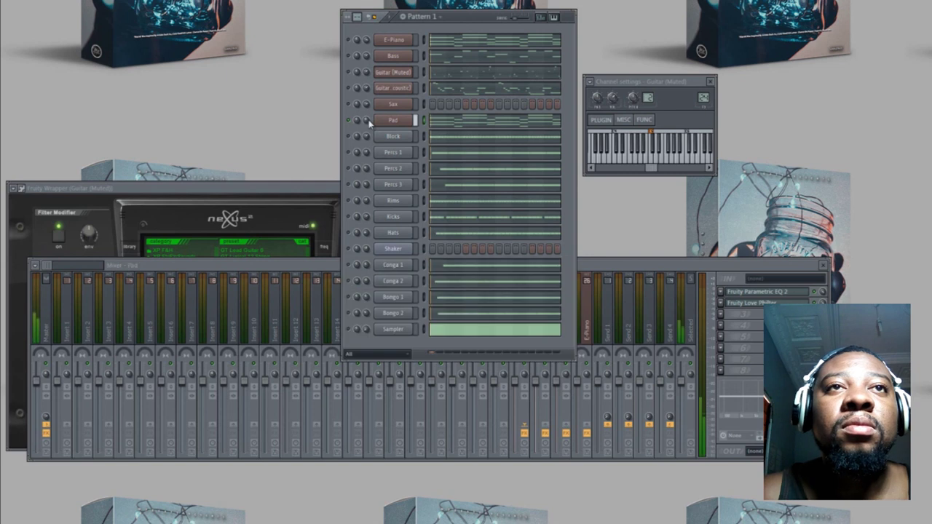
pyautogui.rightClick(348, 121)
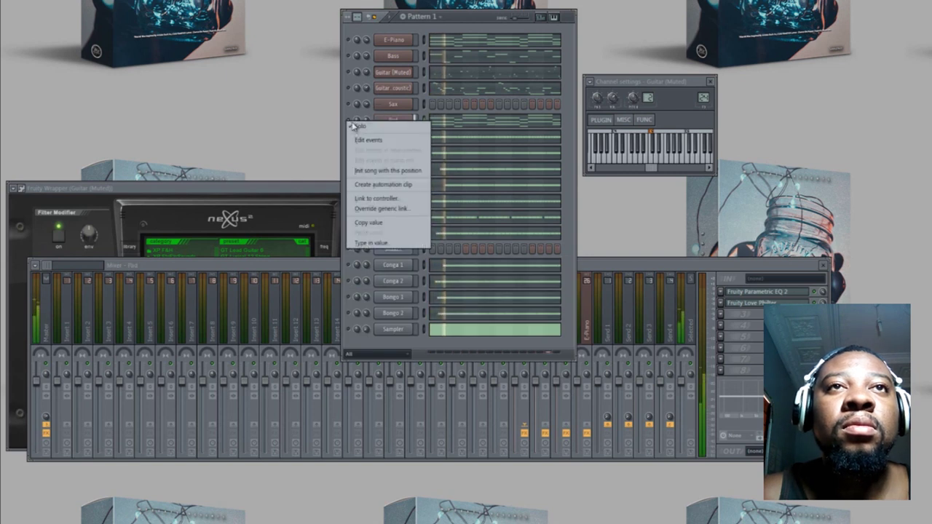
pyautogui.click(355, 126)
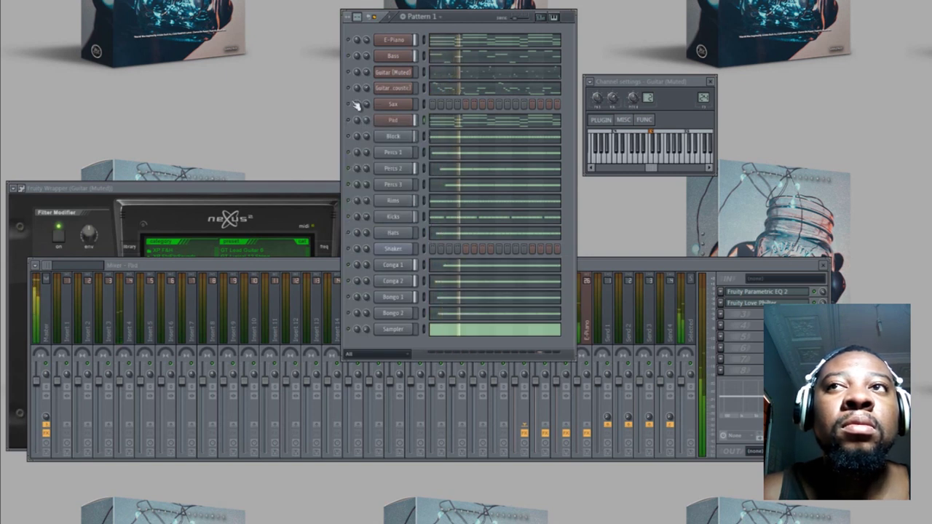
pyautogui.click(712, 82)
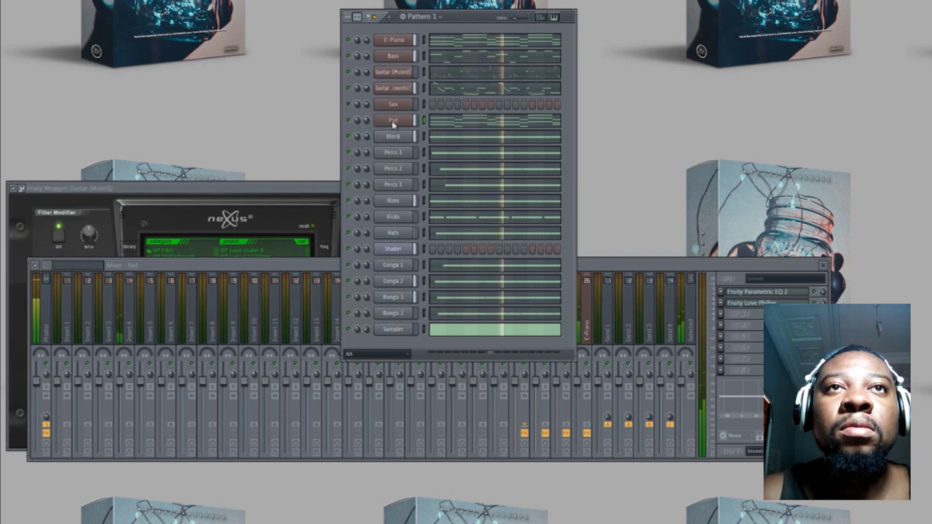
pyautogui.rightClick(400, 121)
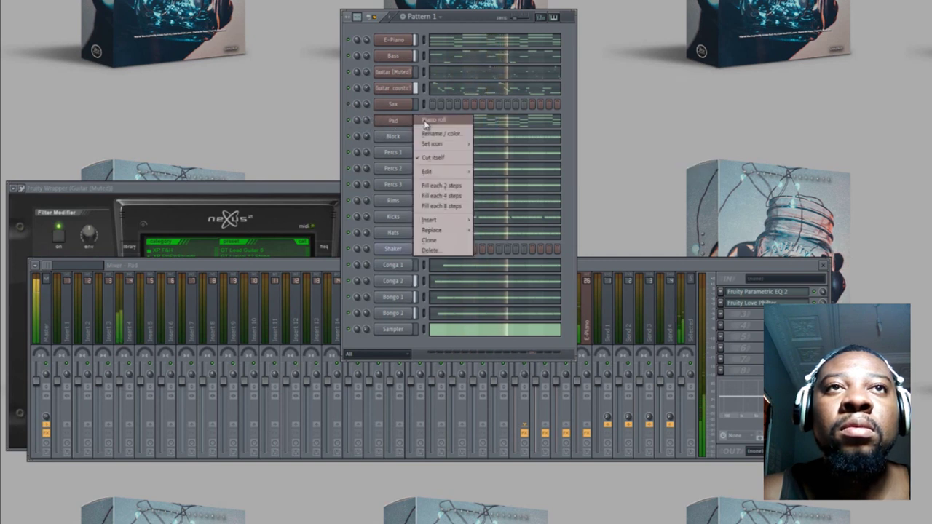
pyautogui.click(351, 105)
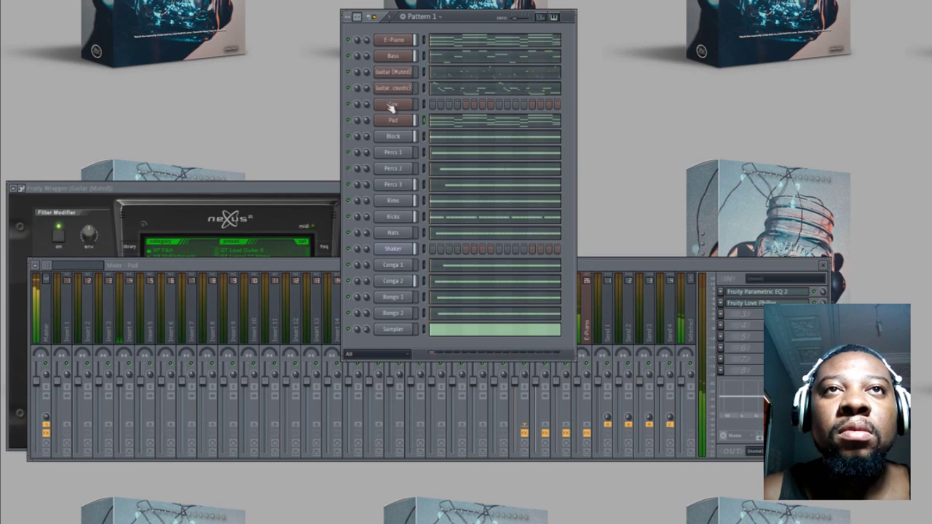
# Open the Sax channel's piano roll, expand the note grid over the velocity lane, and play the beat from the start.
pyautogui.rightClick(412, 104)
pyautogui.click(425, 106)
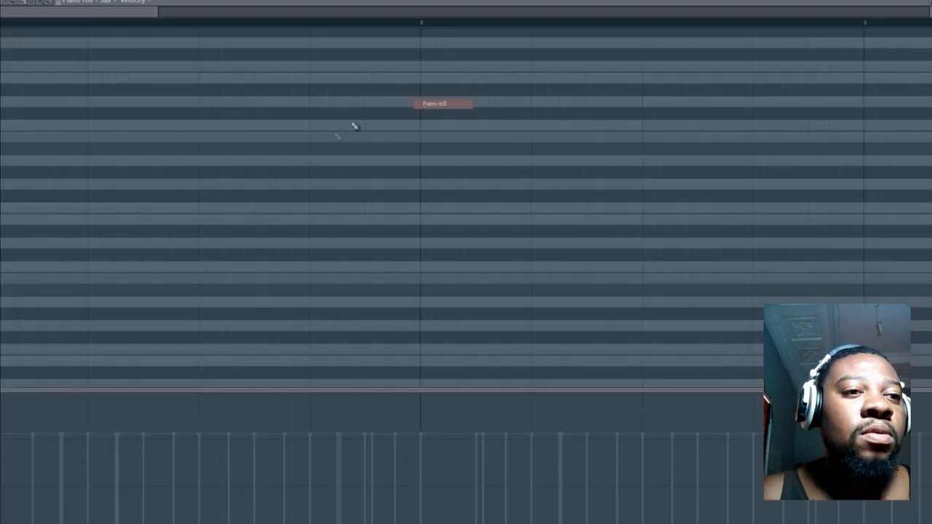
pyautogui.moveTo(206, 391); pyautogui.dragTo(205, 521)
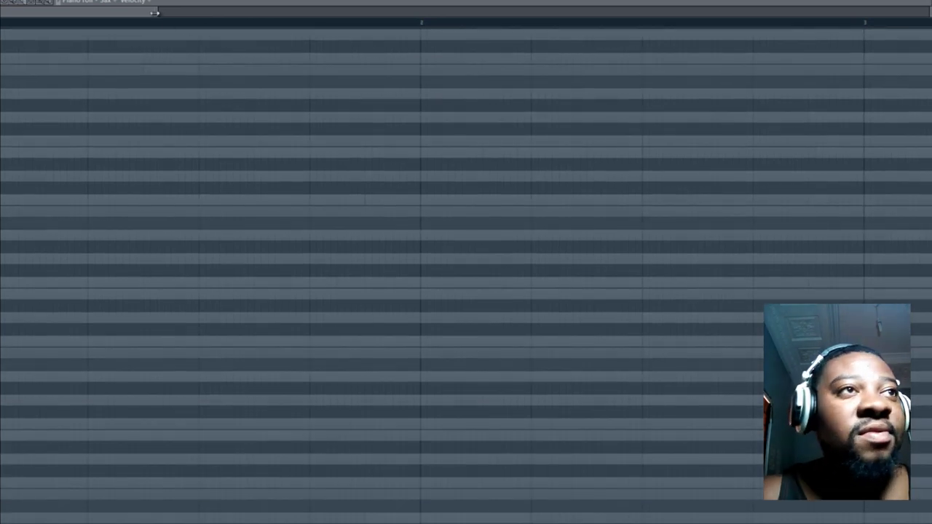
pyautogui.moveTo(156, 12); pyautogui.dragTo(576, 53)
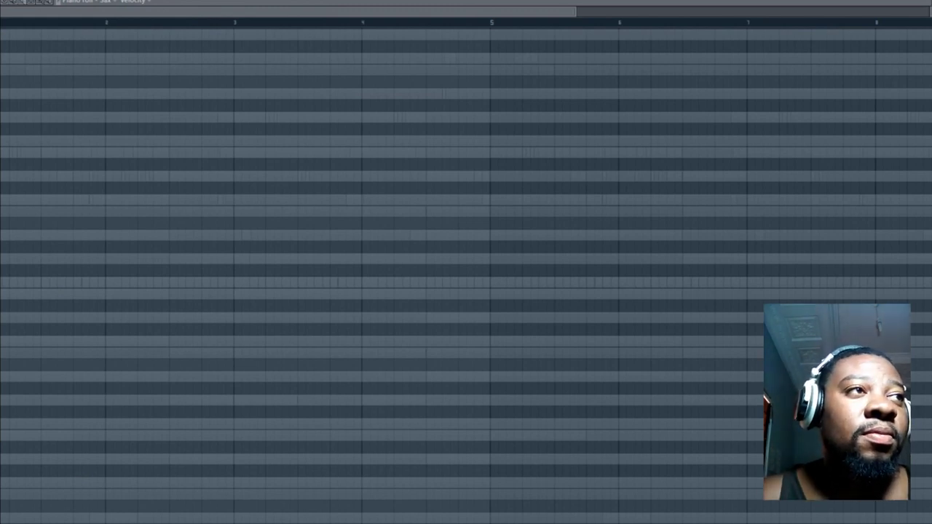
pyautogui.press('space')
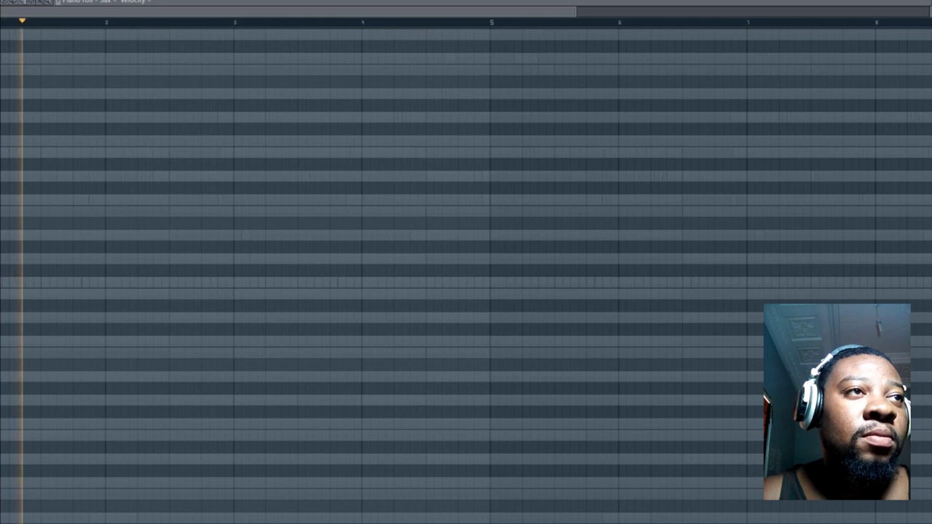
pyautogui.press('space')
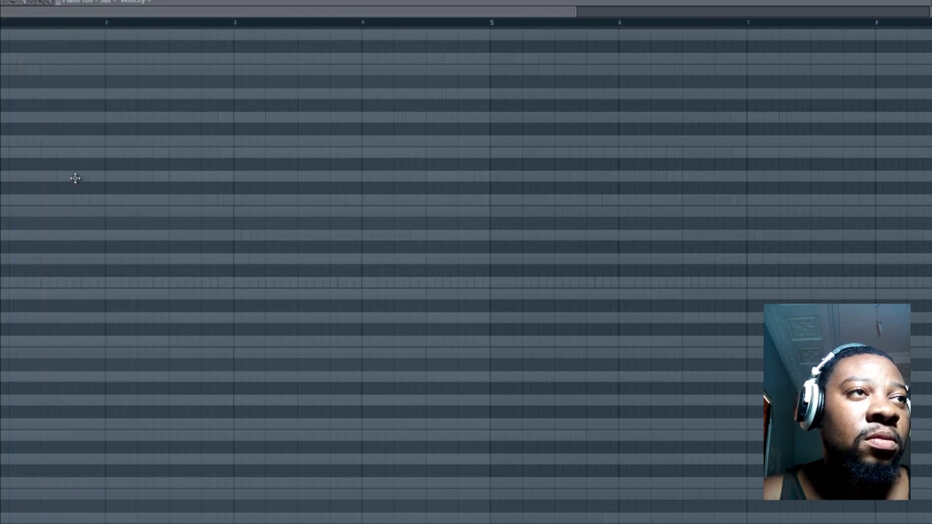
# Add three short A5 notes and a B5 on bar 1's last beat, plus a one-beat E5 at bar 2, and play them.
pyautogui.click(83, 176)
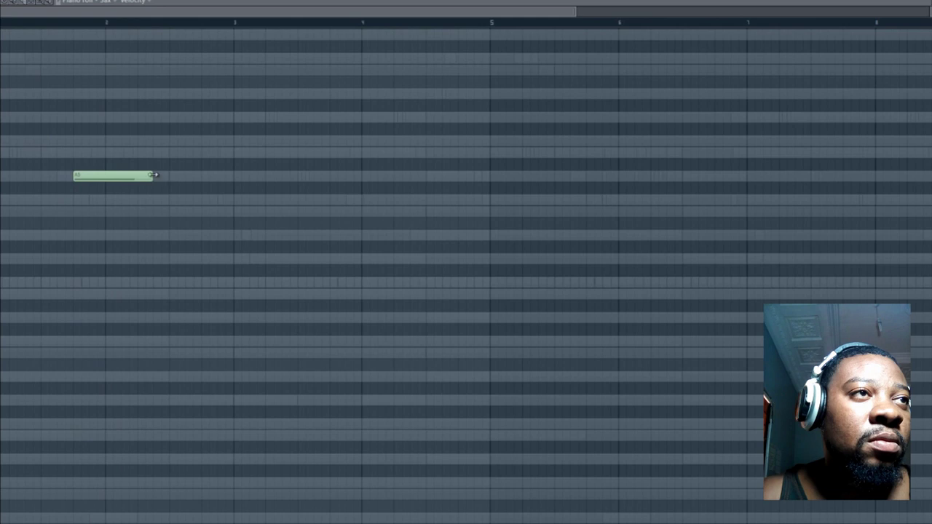
pyautogui.moveTo(87, 183); pyautogui.dragTo(77, 182)
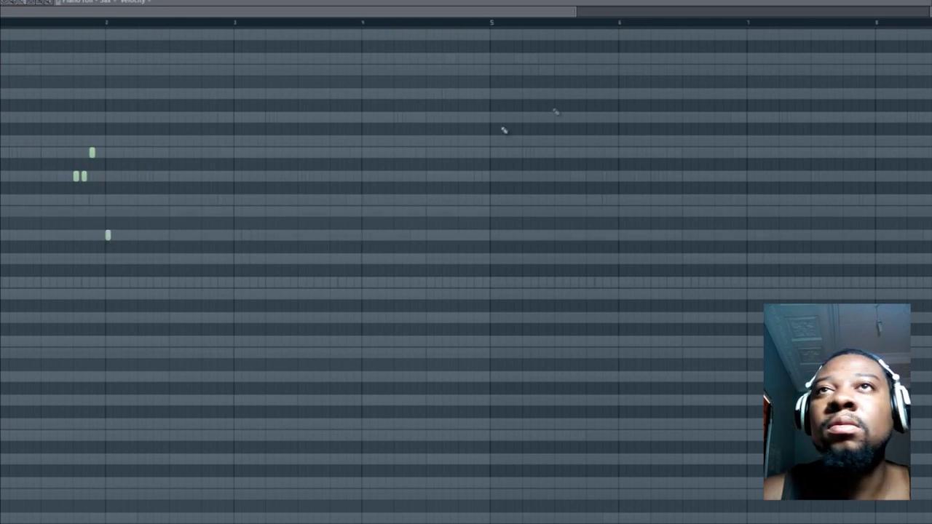
pyautogui.press('space')
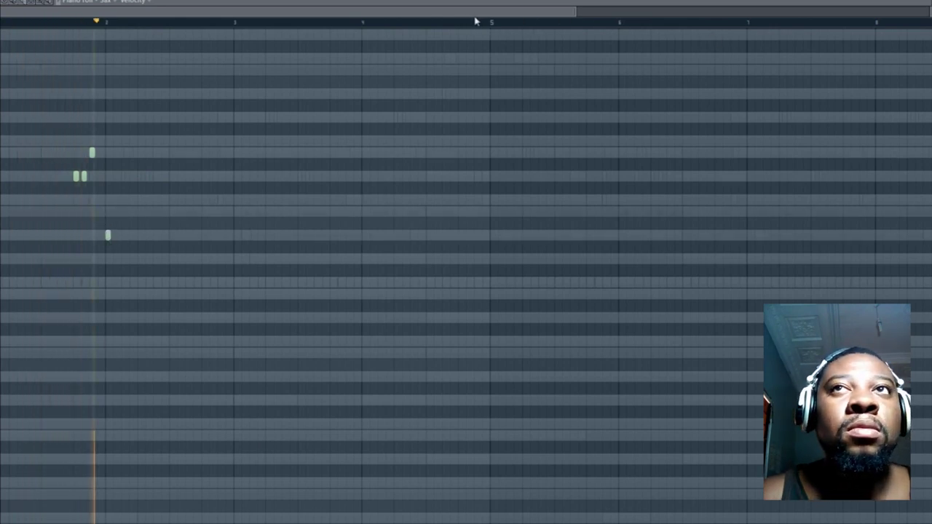
pyautogui.moveTo(574, 12); pyautogui.dragTo(270, 31)
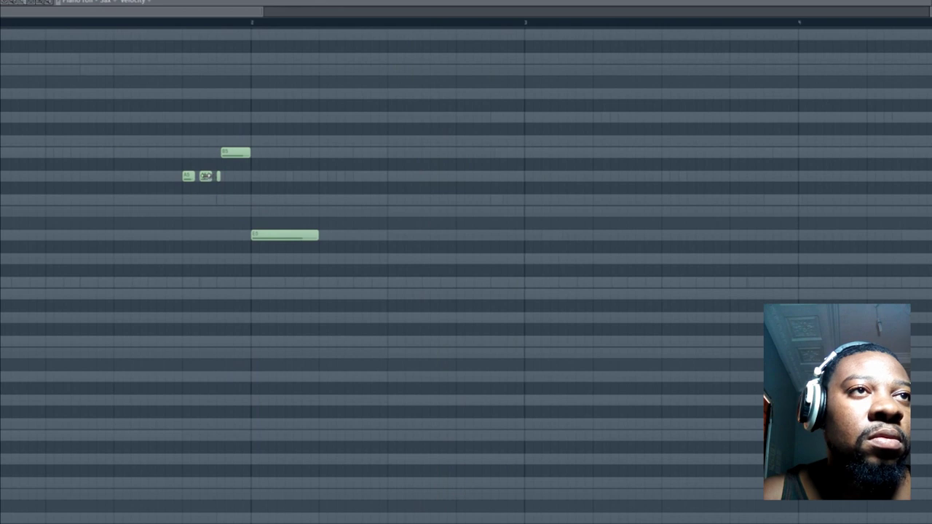
pyautogui.press('space')
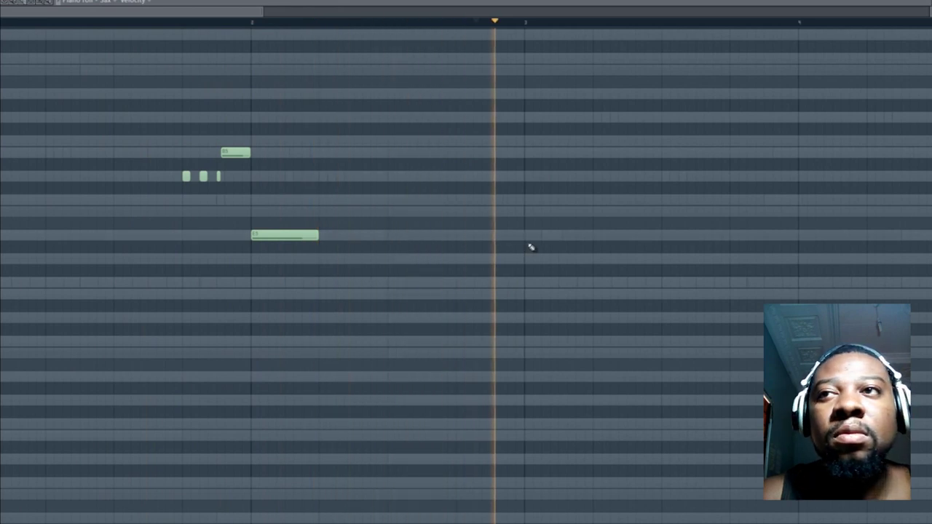
# Add two short G5 and two F#5 notes on bar 3's last beat, plus two D5 notes at bar 4, and play them.
pyautogui.click(751, 201)
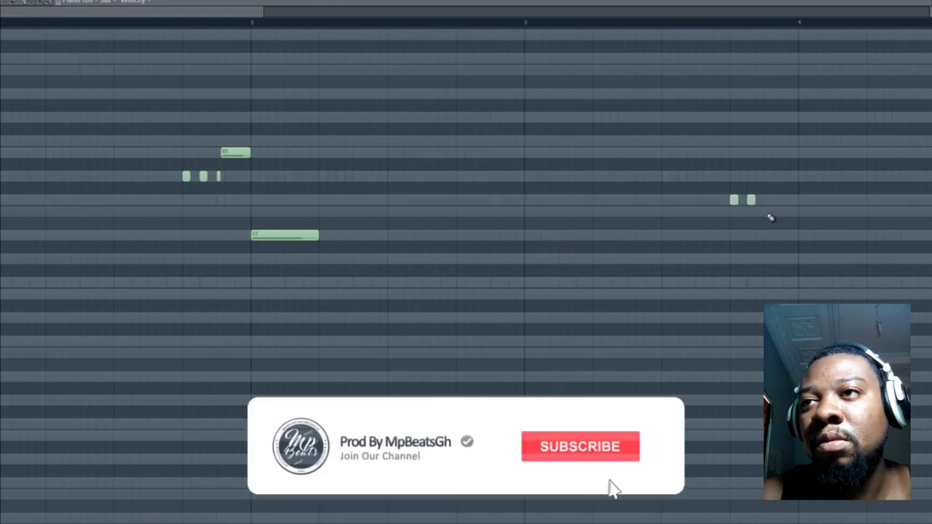
pyautogui.click(768, 211)
pyautogui.click(785, 212)
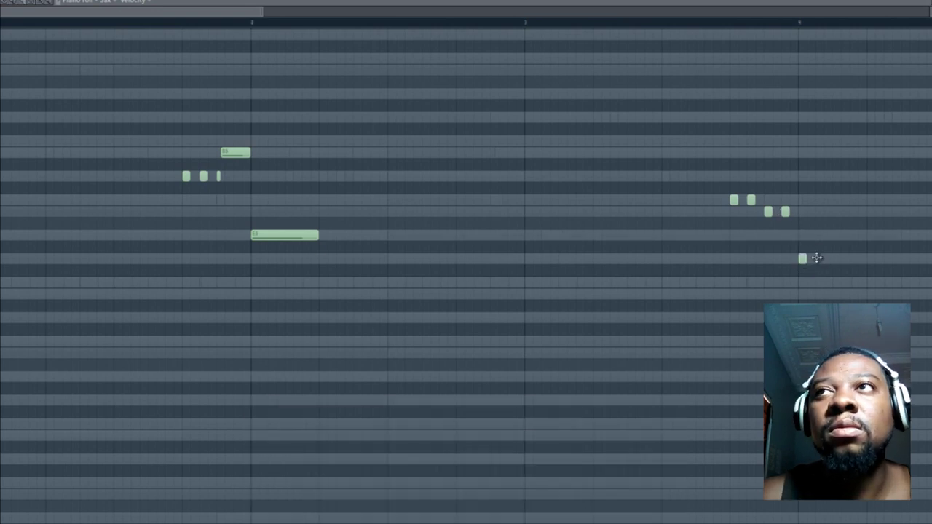
pyautogui.press('space')
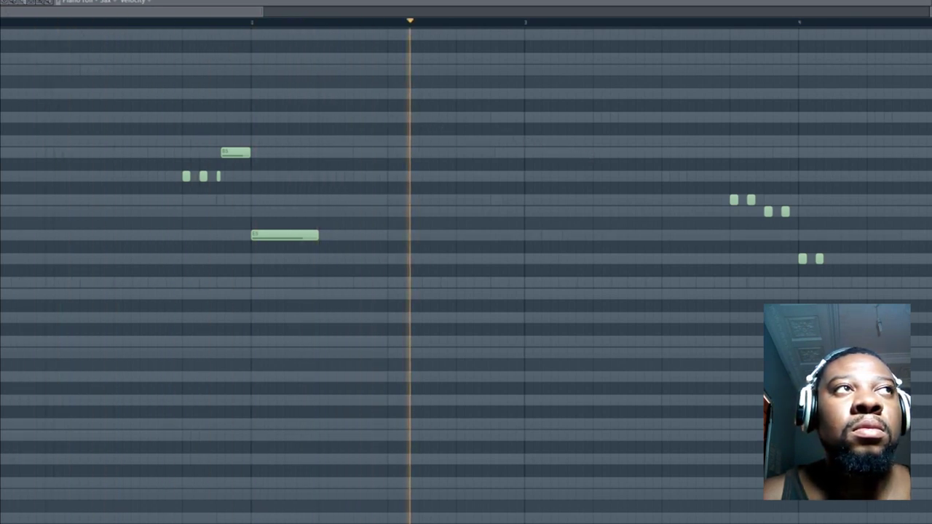
# Lengthen both F#5 notes to fill up to bar 4, extend the second D5 to beat 2, and replay the phrase.
pyautogui.click(1, 2)
pyautogui.click(1, 31)
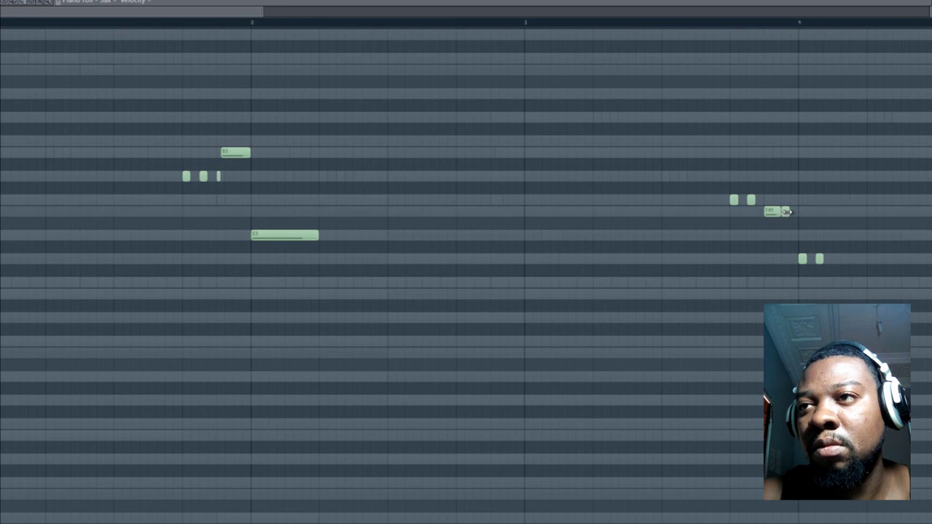
pyautogui.moveTo(826, 262); pyautogui.dragTo(865, 259)
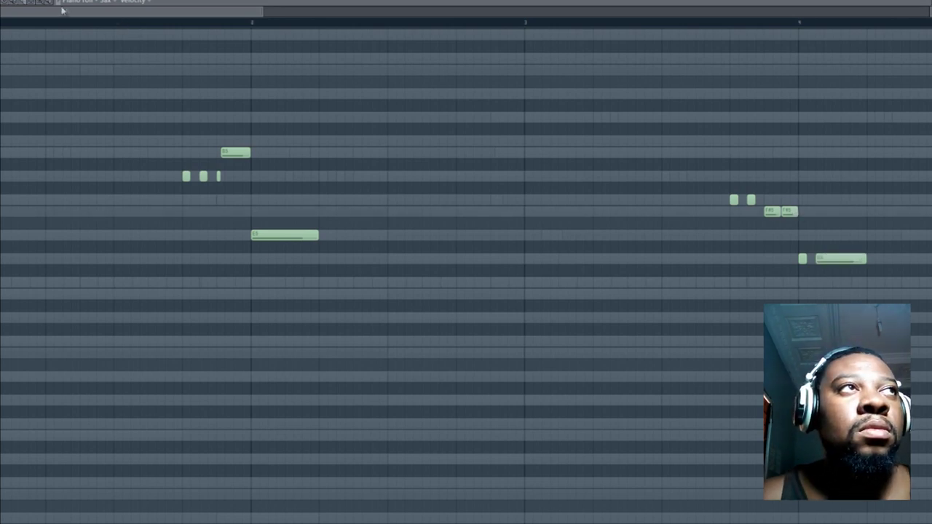
pyautogui.click(2, 1)
pyautogui.click(3, 17)
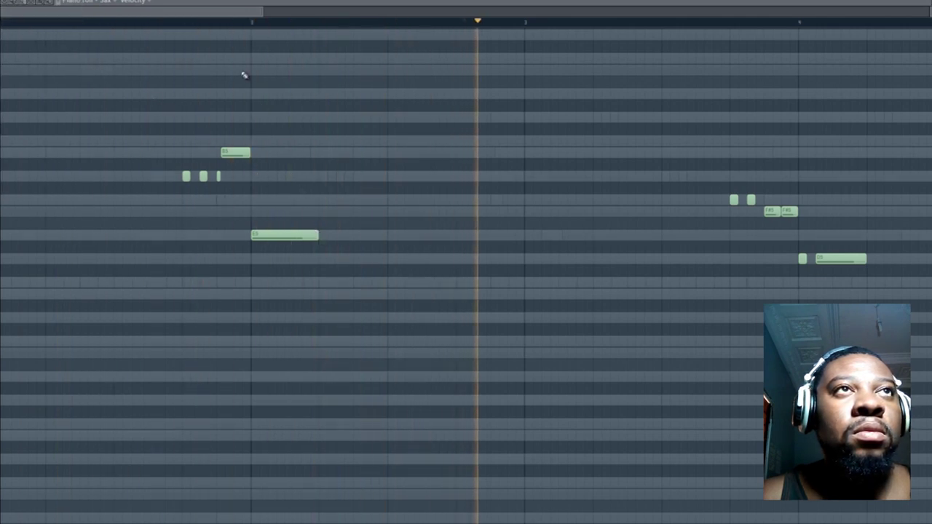
# Add a B4 note on beat 2 of bar 4 and extend it to one beat long.
pyautogui.moveTo(241, 15); pyautogui.dragTo(260, 14)
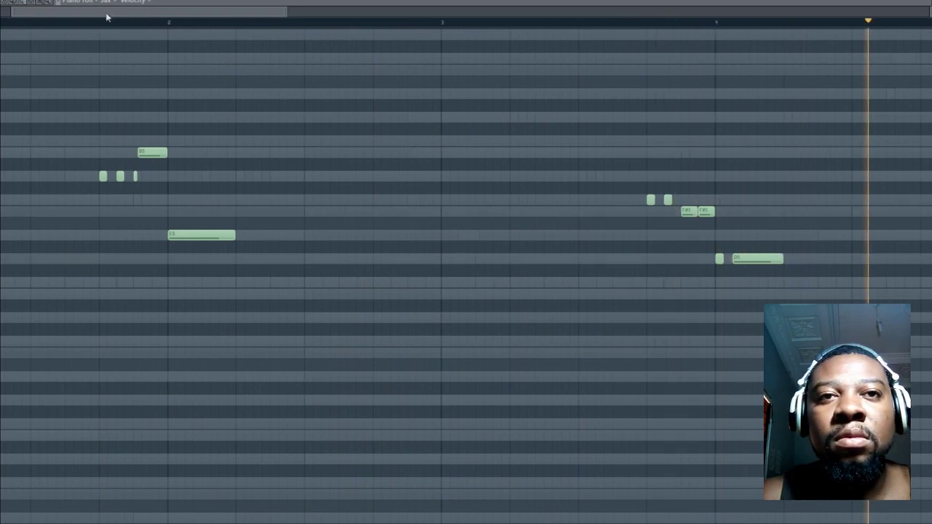
pyautogui.click(473, 294)
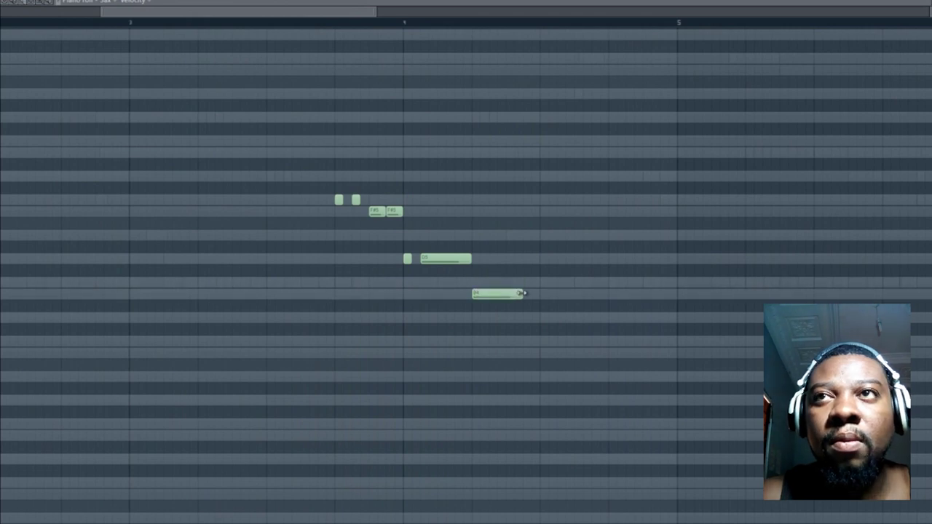
pyautogui.moveTo(538, 292); pyautogui.dragTo(540, 293)
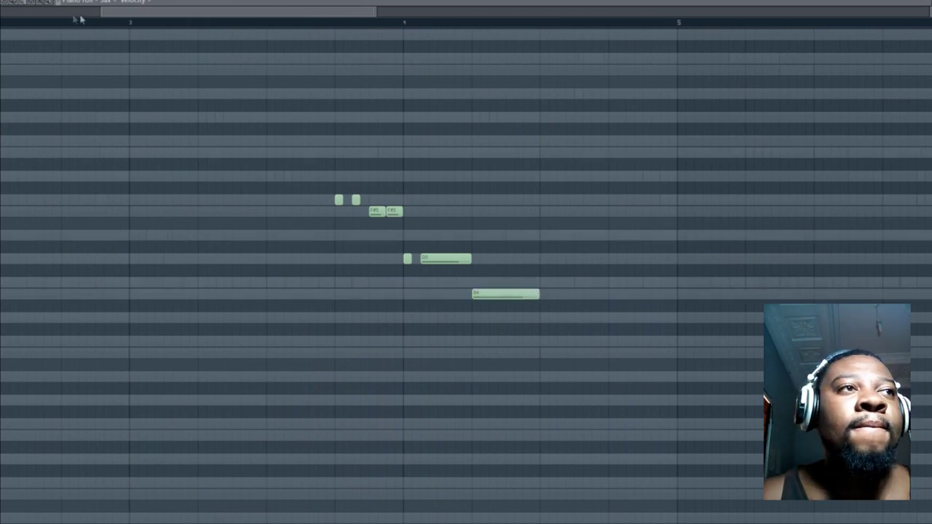
# Add an A5 note and a D6 note on bar 2's last beat, shortening both so they end before bar 3.
pyautogui.press('space')
pyautogui.press('space')
pyautogui.click(103, 176)
pyautogui.click(101, 117)
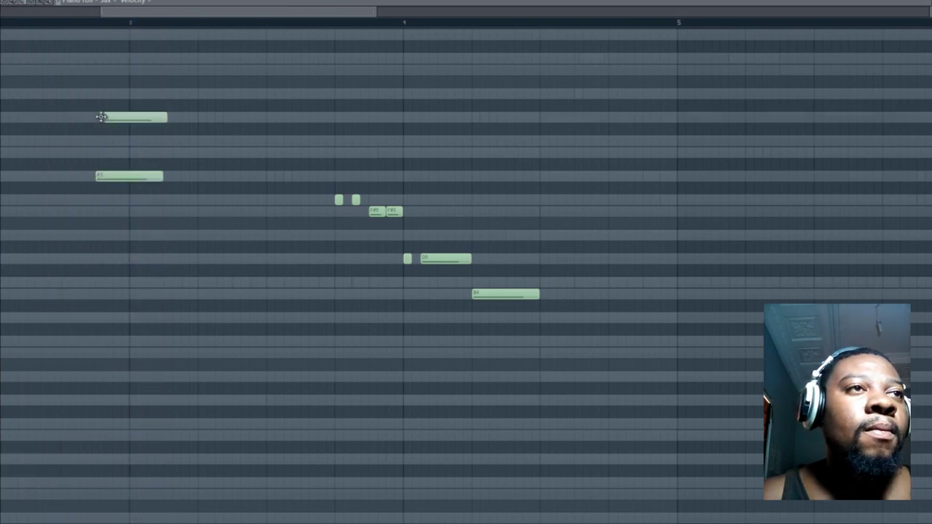
pyautogui.moveTo(162, 176); pyautogui.dragTo(104, 176)
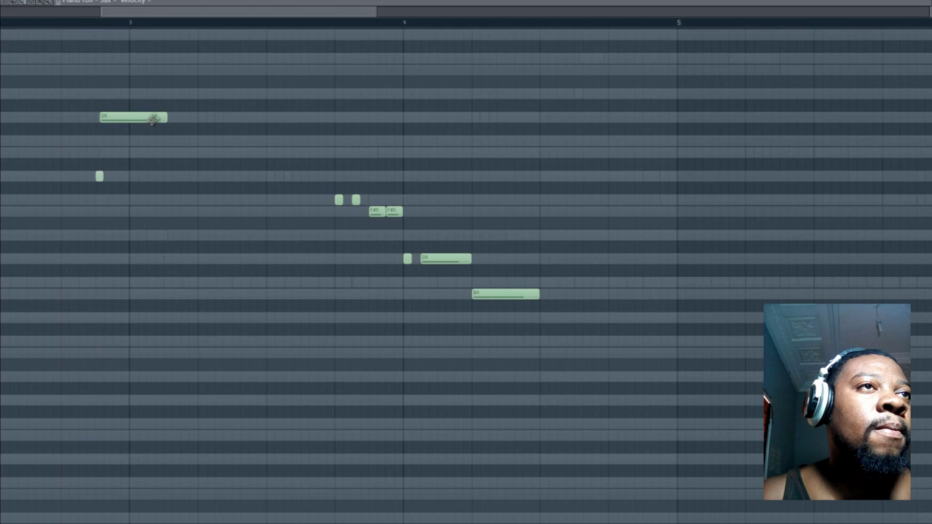
pyautogui.moveTo(150, 114); pyautogui.dragTo(123, 114)
# Add a very short A5 at bar 3 followed by a B5 lengthened to about two-thirds of a beat, and play the phrase.
pyautogui.press('space')
pyautogui.click(132, 177)
pyautogui.press('space')
pyautogui.moveTo(149, 139); pyautogui.dragTo(143, 156)
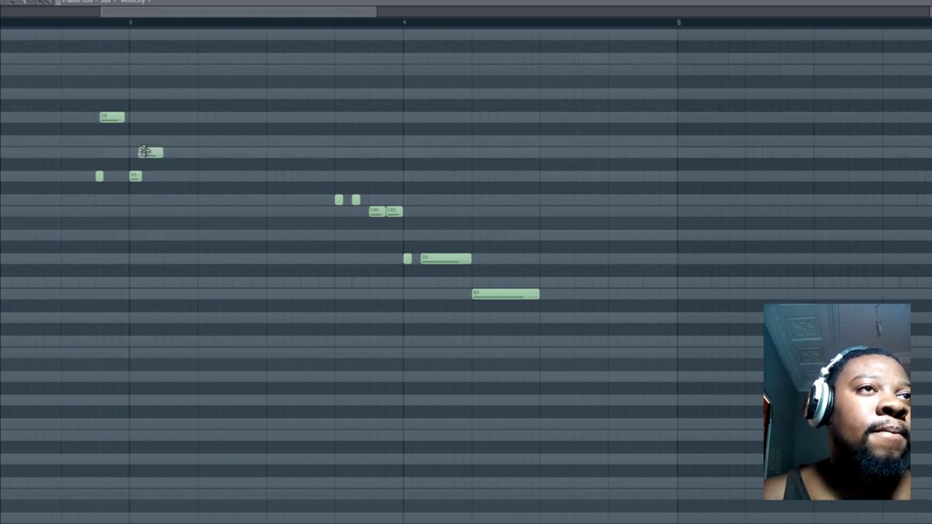
pyautogui.moveTo(161, 152); pyautogui.dragTo(180, 152)
pyautogui.press('space')
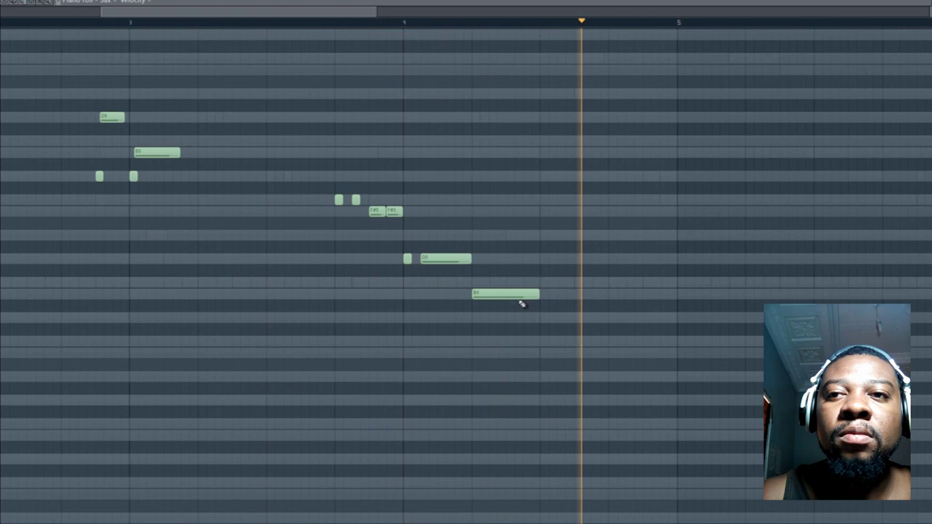
pyautogui.press('space')
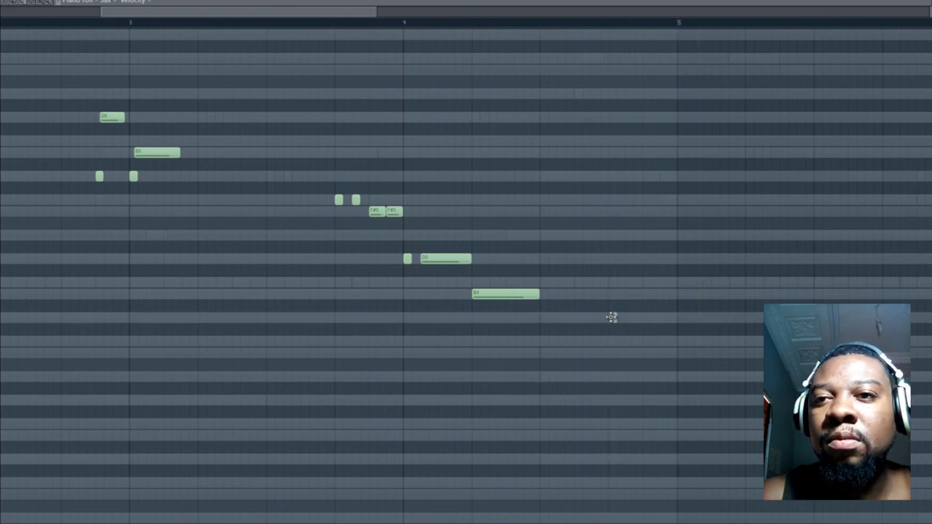
# Add a quarter-beat B4 on bar 4's last beat and a half-beat A4 ending at bar 5.
pyautogui.rightClick(628, 315)
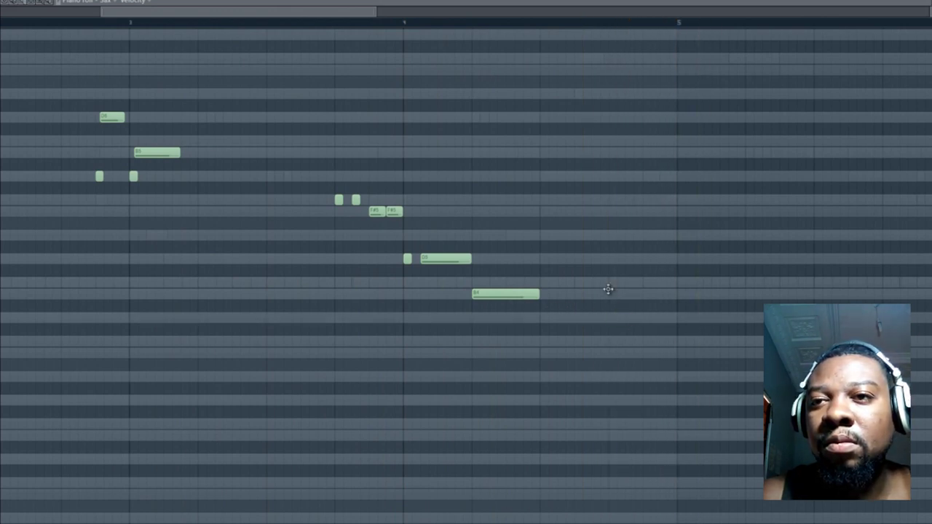
pyautogui.click(644, 317)
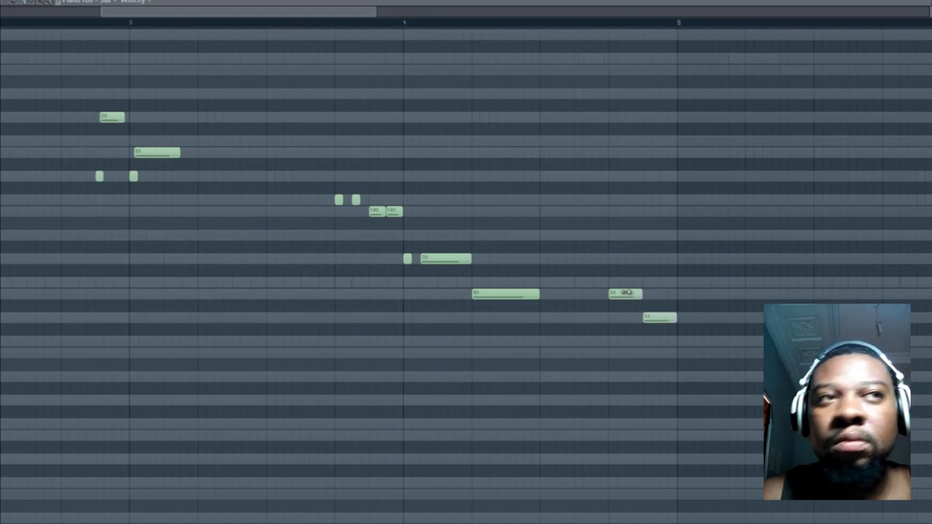
pyautogui.moveTo(639, 293); pyautogui.dragTo(624, 293)
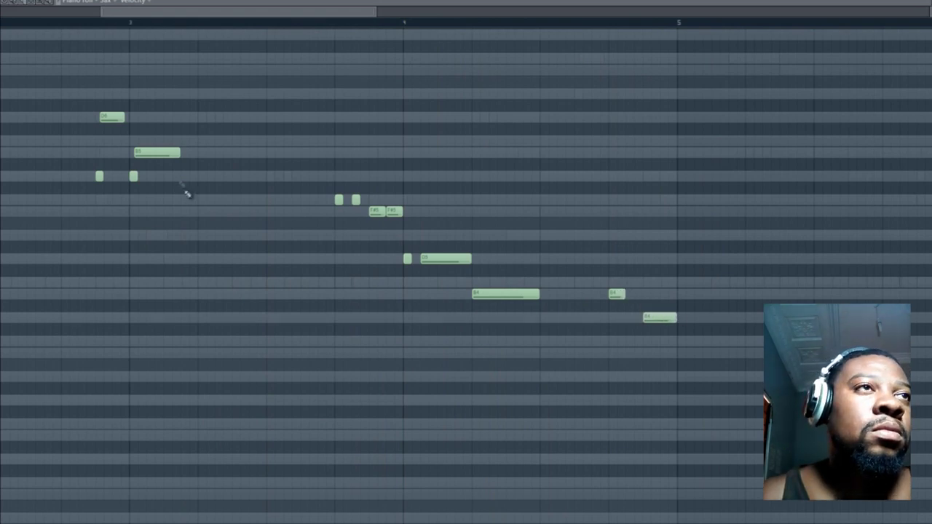
# Delete the B5, D6 and two A5 notes around bar 3, and replay the melody.
pyautogui.rightClick(164, 152)
pyautogui.rightClick(133, 176)
pyautogui.rightClick(113, 118)
pyautogui.rightClick(99, 176)
pyautogui.press('space')
pyautogui.press('space')
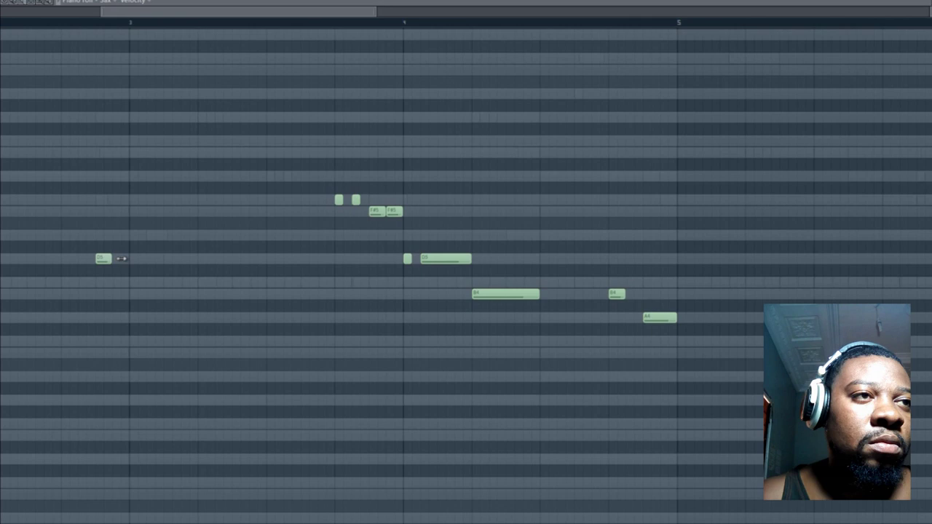
# Add a half-beat D5 before bar 3, a short A4 and a B4 just over one beat long from bar 3, plus a short D5 above the B4.
pyautogui.moveTo(126, 258); pyautogui.dragTo(113, 258)
pyautogui.click(133, 295)
pyautogui.rightClick(138, 296)
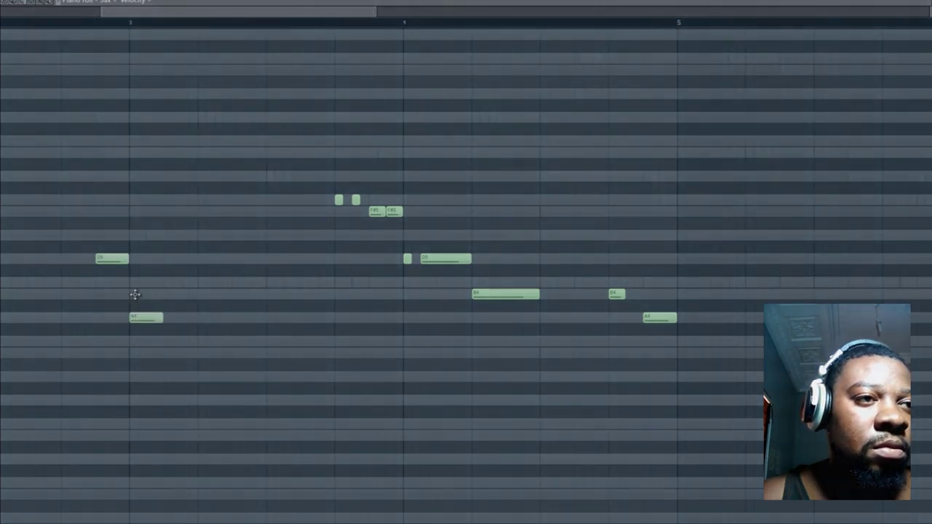
pyautogui.click(135, 294)
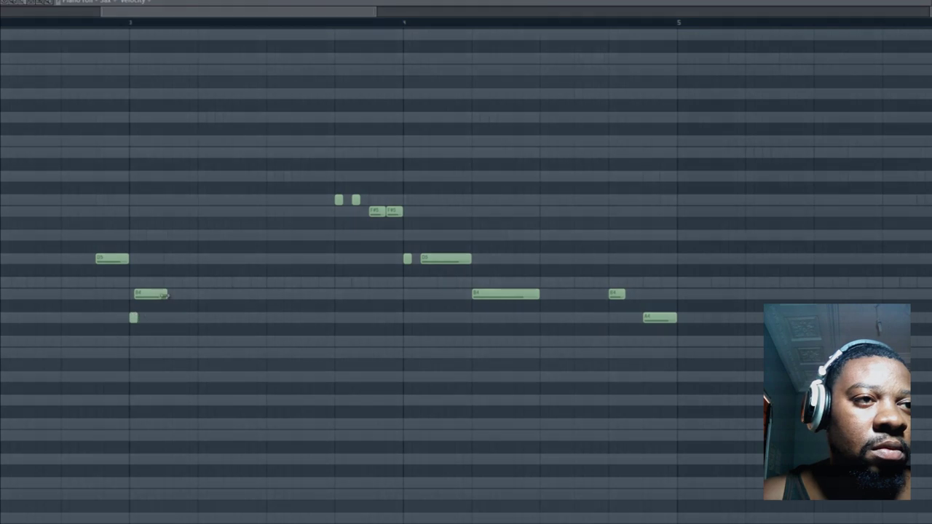
pyautogui.press('space')
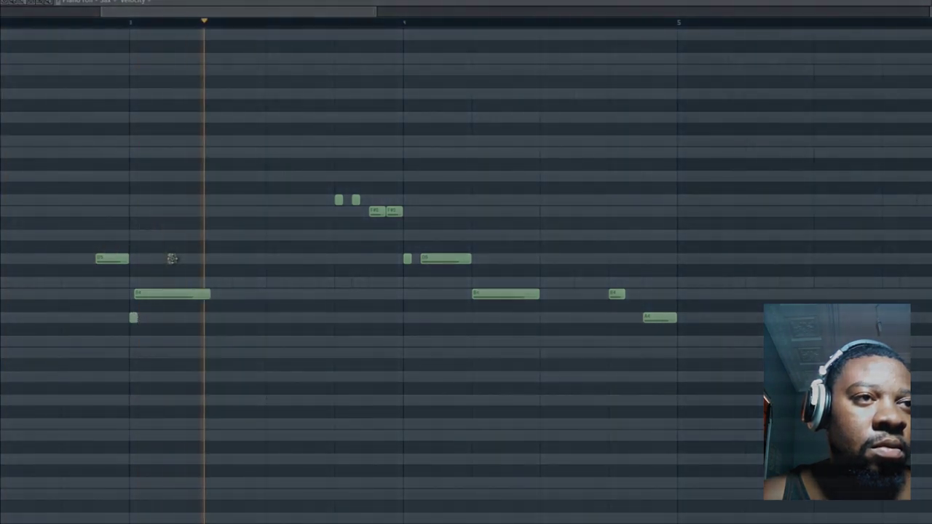
pyautogui.press('space')
pyautogui.click(169, 259)
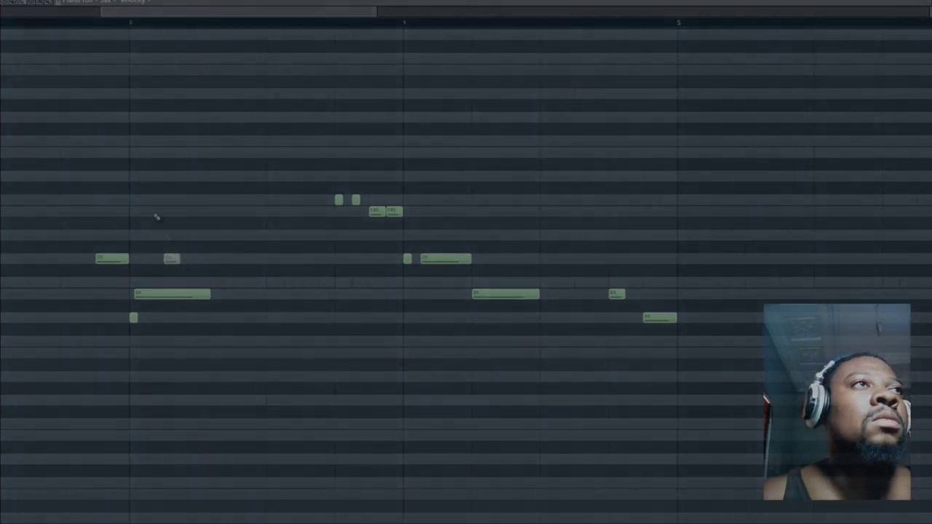
# Play back the sax melody and review its notes from the opening bars.
pyautogui.click(3, 3)
pyautogui.click(43, 17)
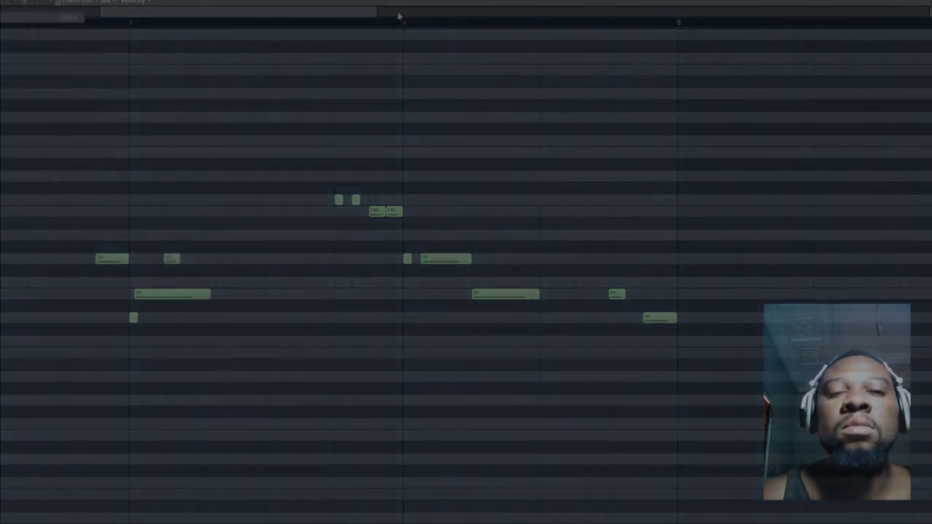
pyautogui.press('space')
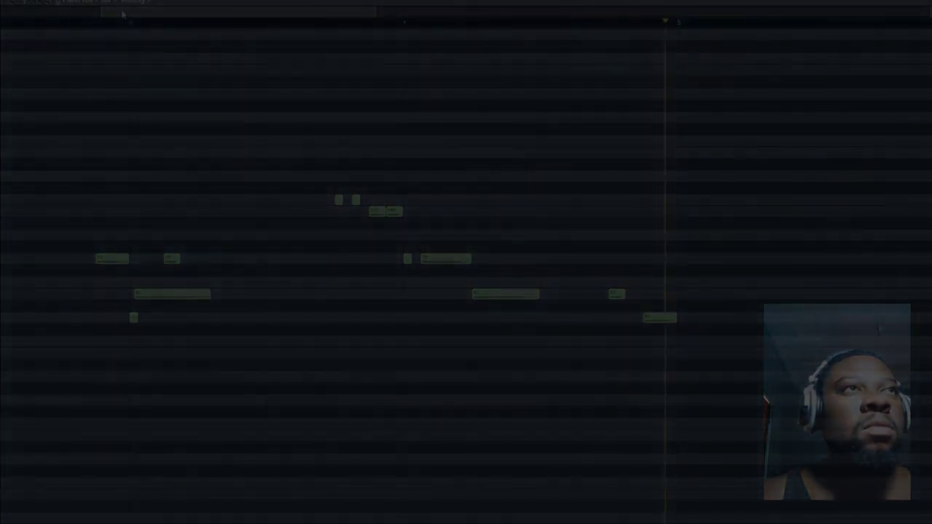
pyautogui.moveTo(123, 15); pyautogui.dragTo(44, 6)
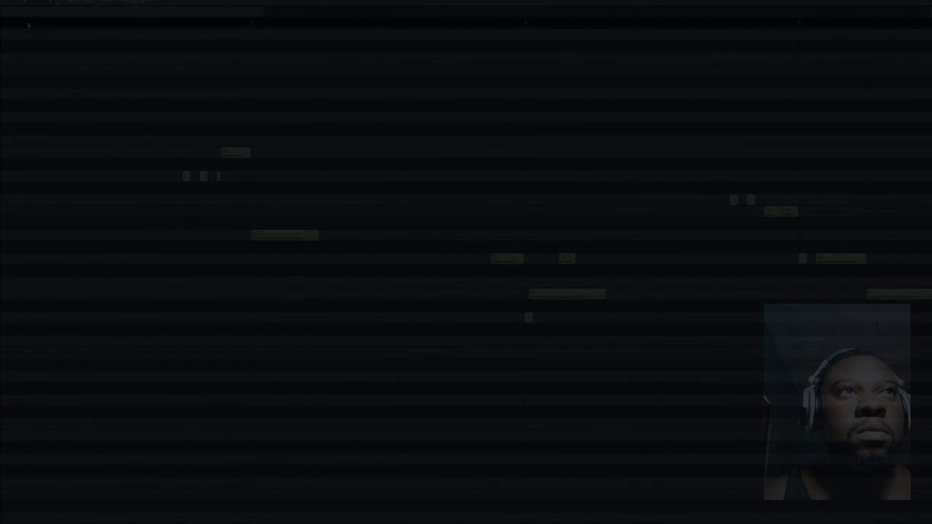